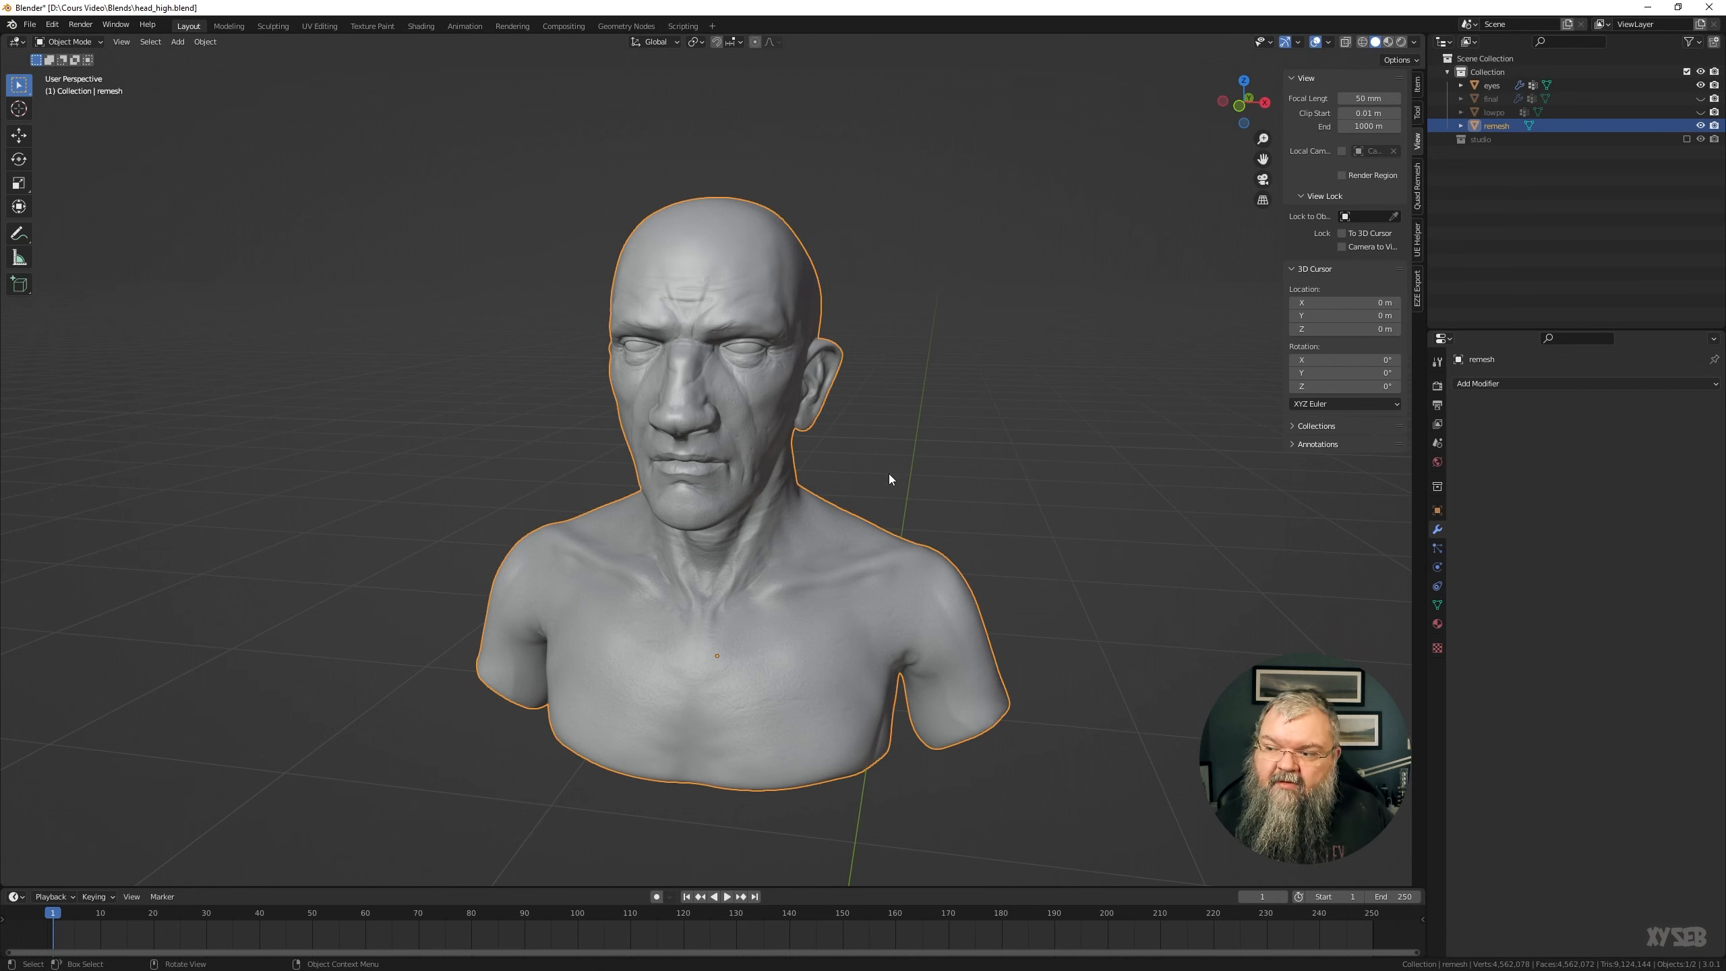
Examine the sculpted detail of the remesh bust's face, neck and shoulders from several angles
middle_click_drag(889, 479, 850, 493)
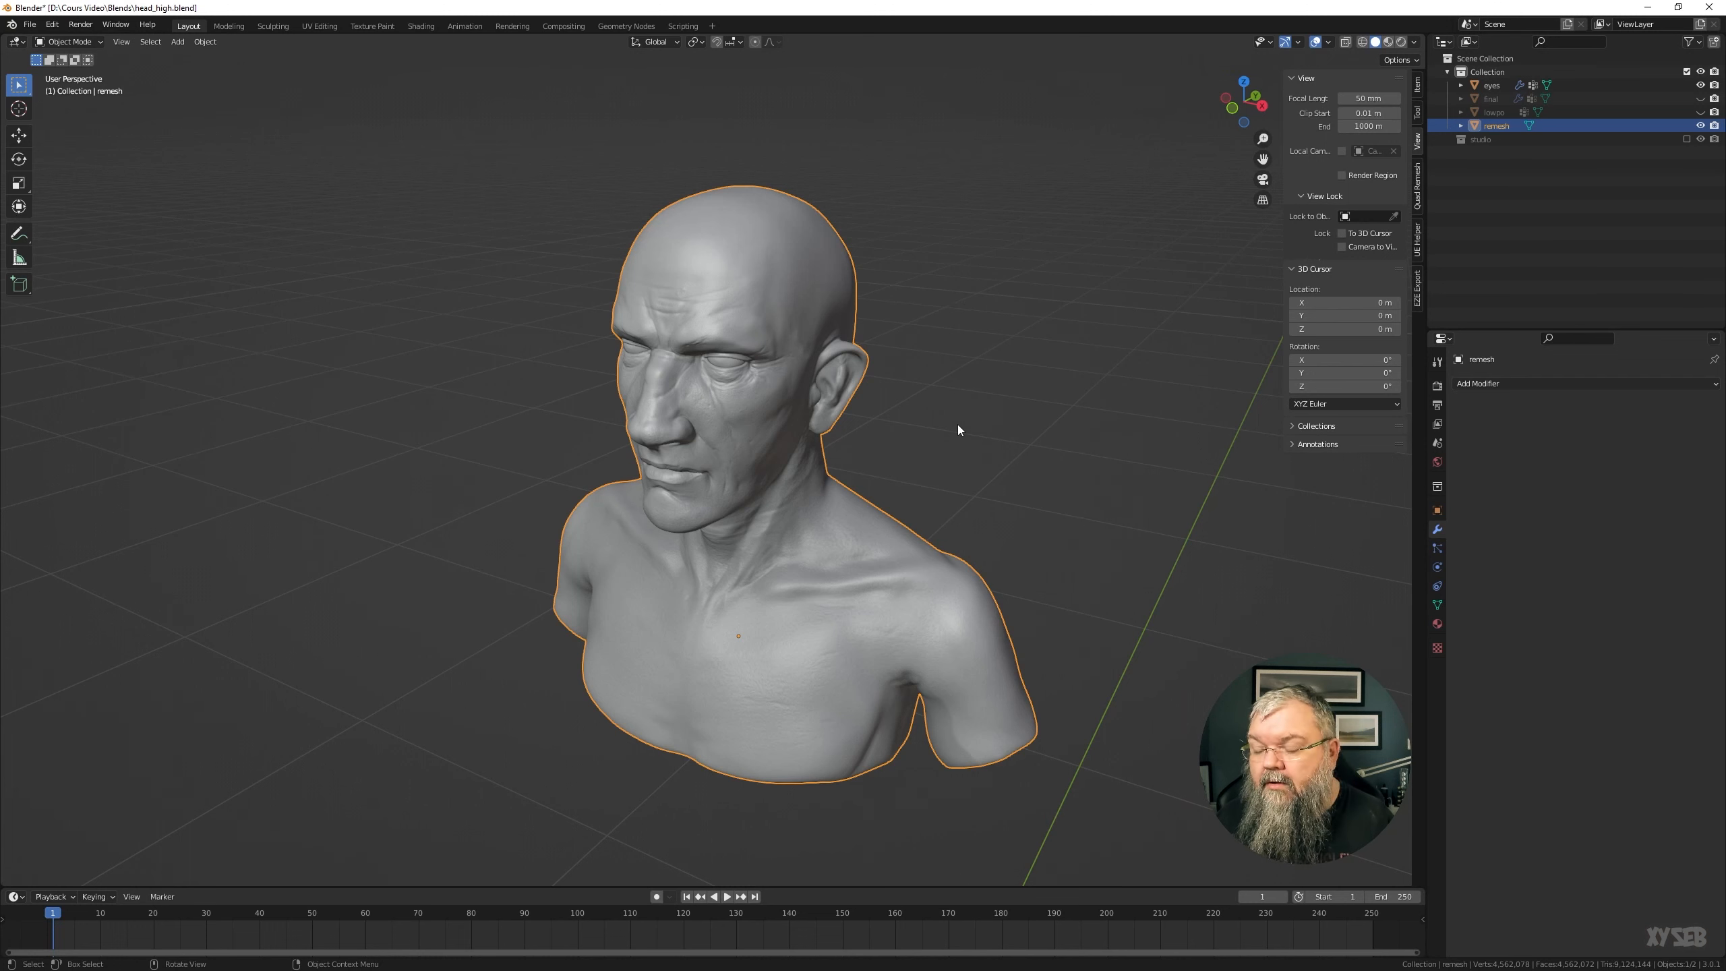
scroll(698, 462, "up", 3)
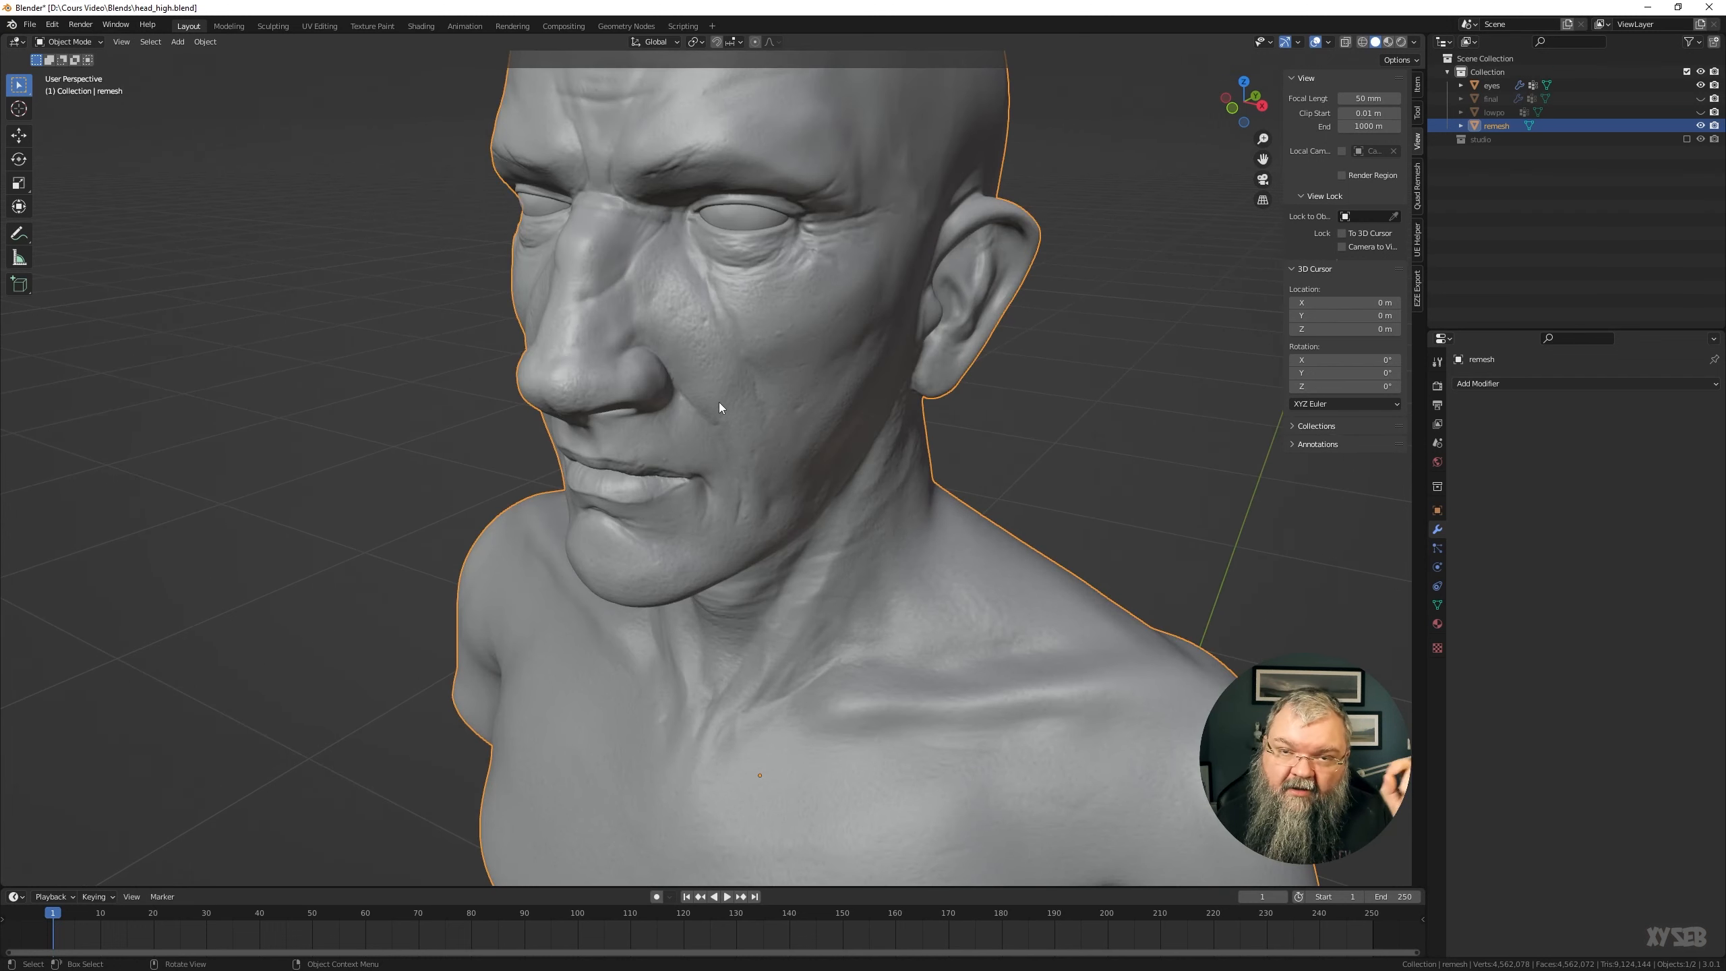
middle_click_drag(753, 435, 774, 417)
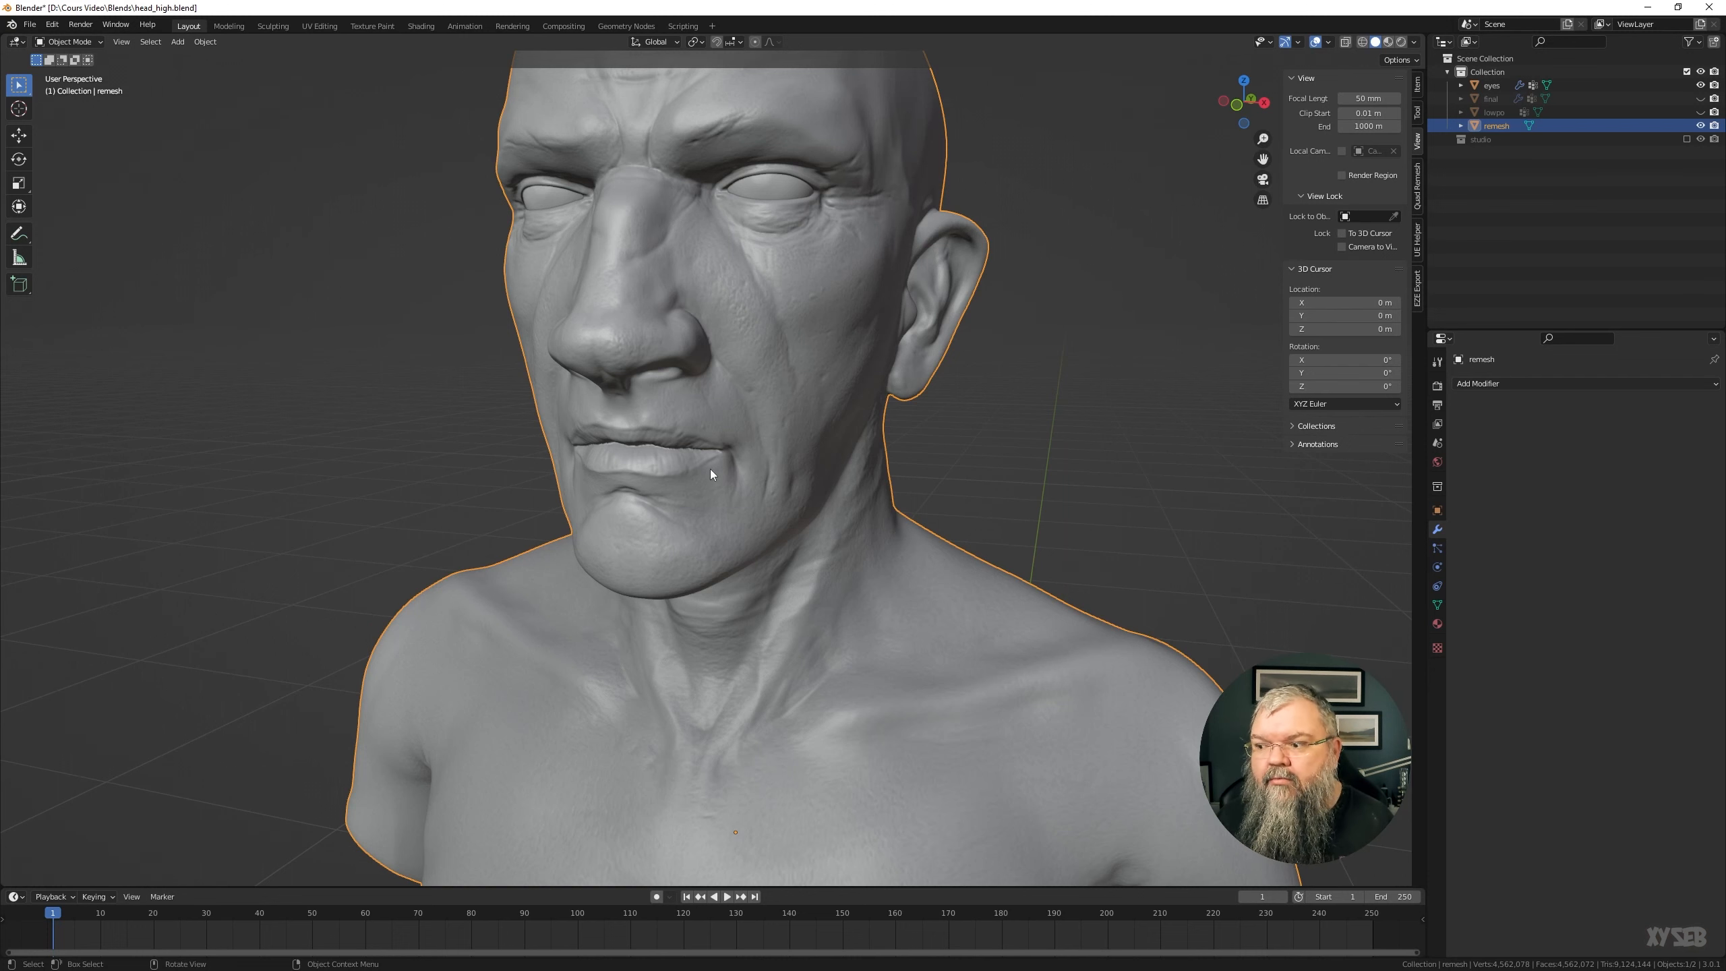
middle_click_drag(801, 454, 700, 431)
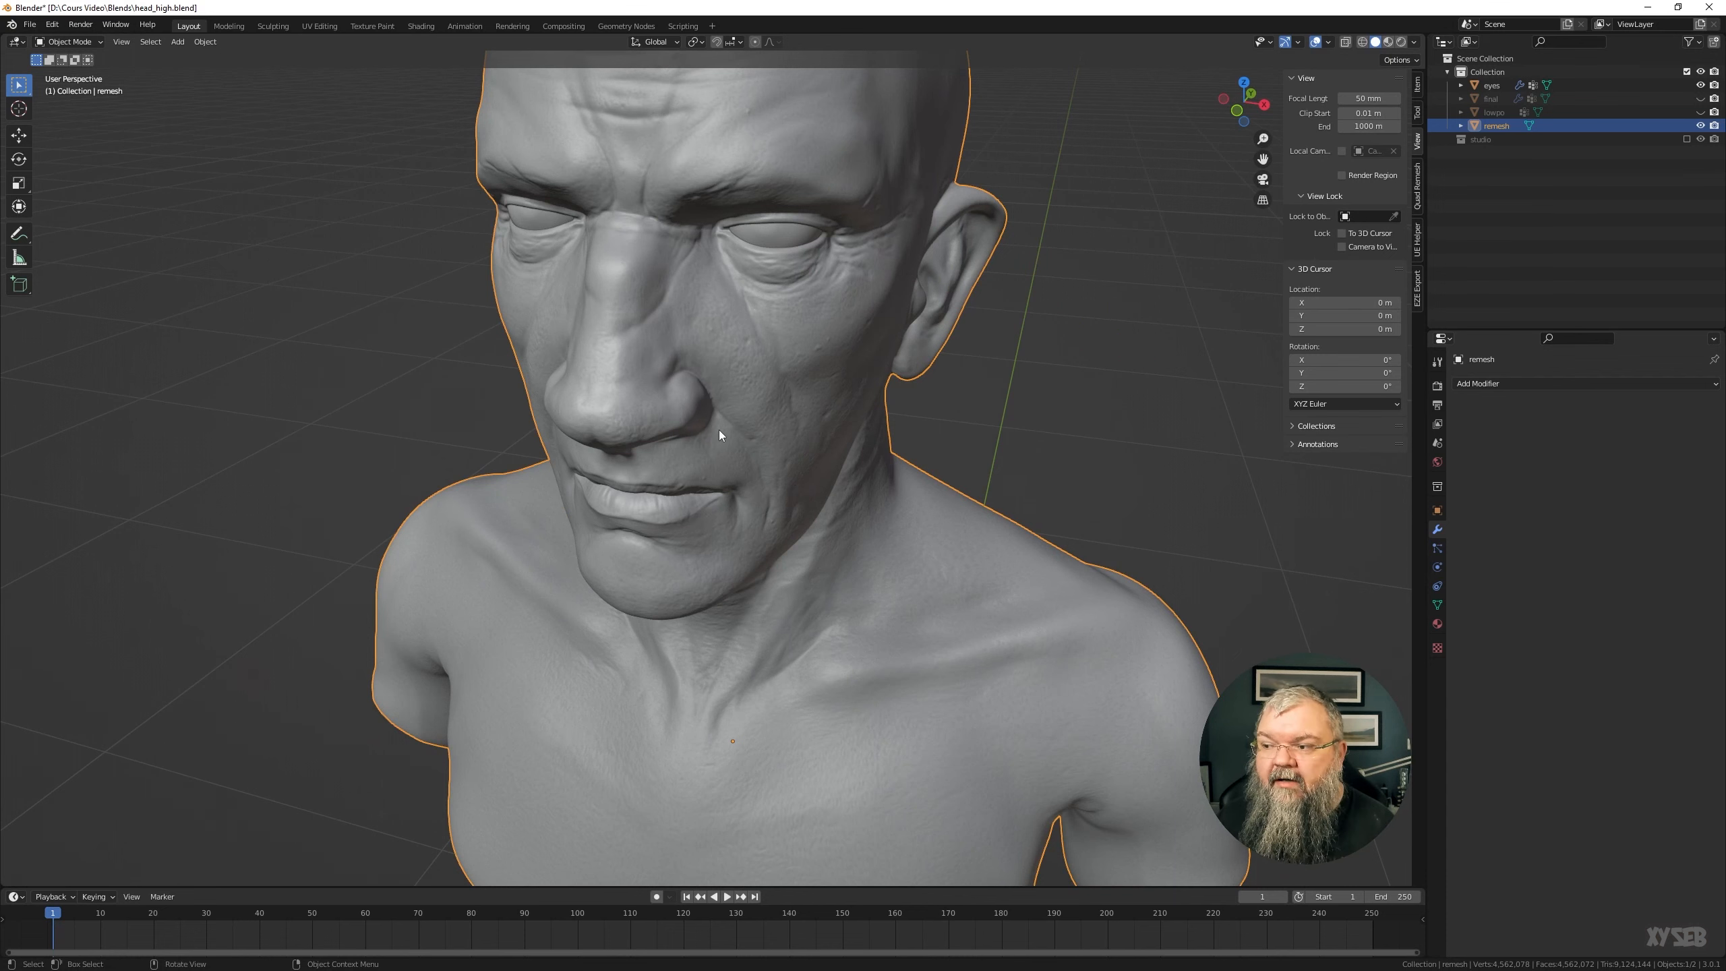
mouse_move(718, 429)
middle_mouse_down()
mouse_move(799, 481)
mouse_move(696, 515)
mouse_move(669, 495)
mouse_move(702, 439)
mouse_move(720, 480)
middle_mouse_up()
scroll(685, 467, "down", 1)
middle_click_drag(764, 608, 818, 572)
scroll(819, 572, "down", 1)
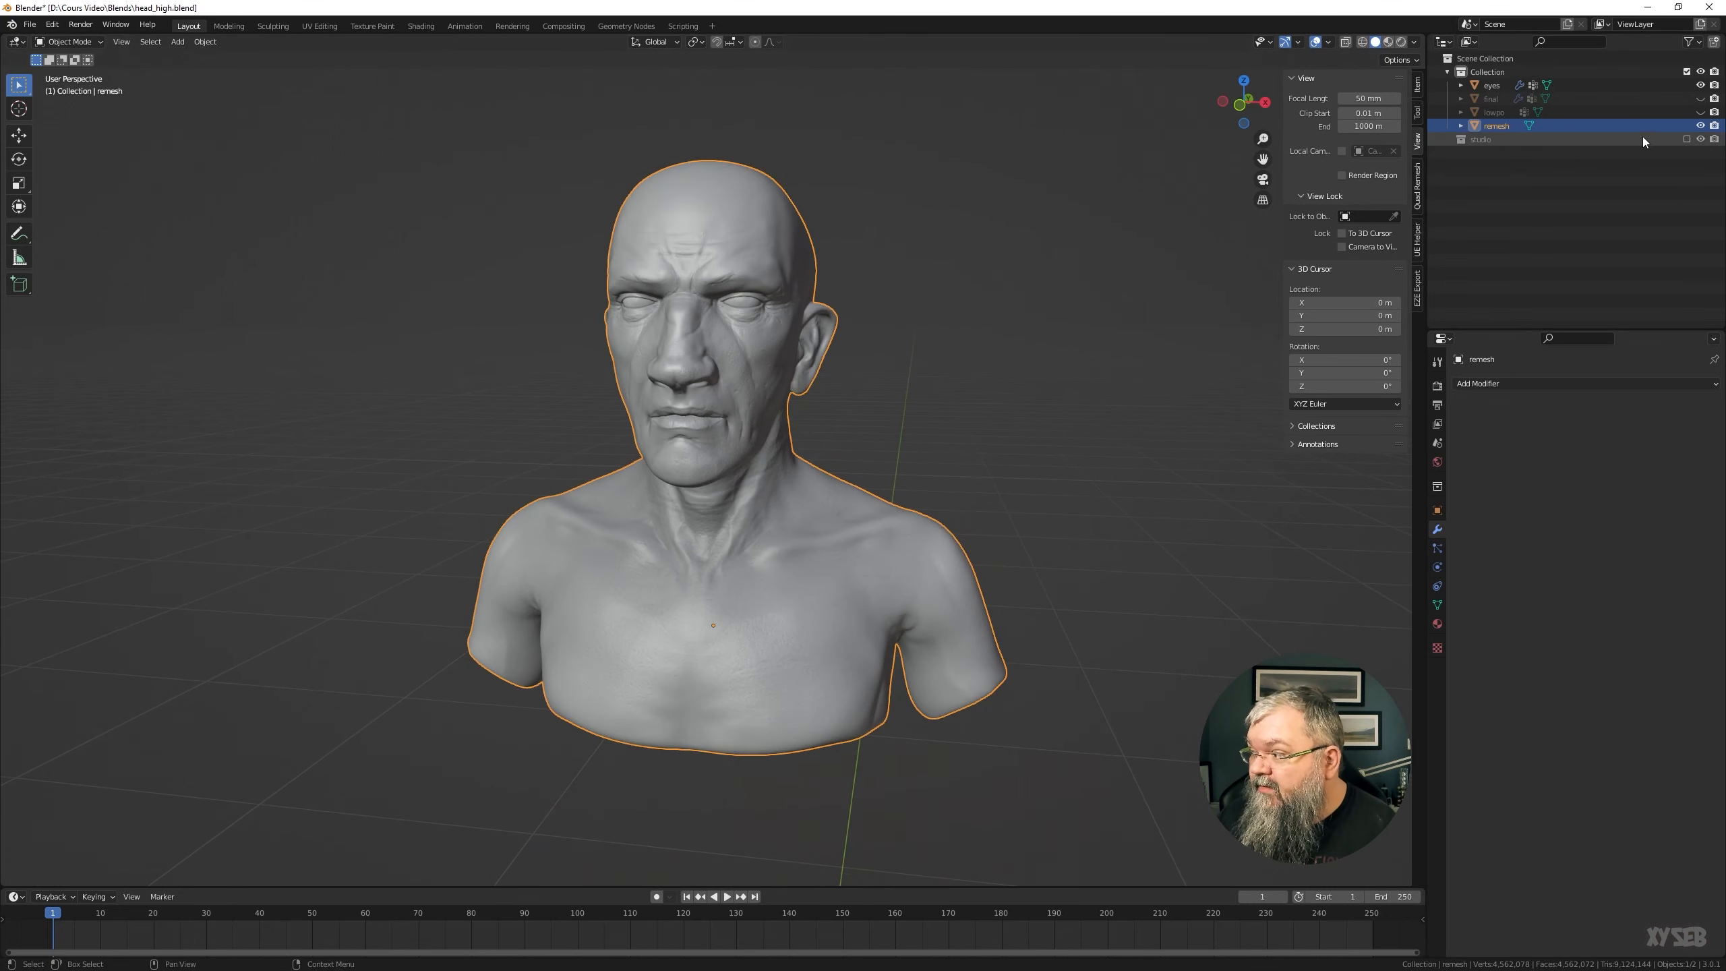
Hide the remesh bust, show the lowpo bust instead and select it
key("h")
left_click(1700, 113)
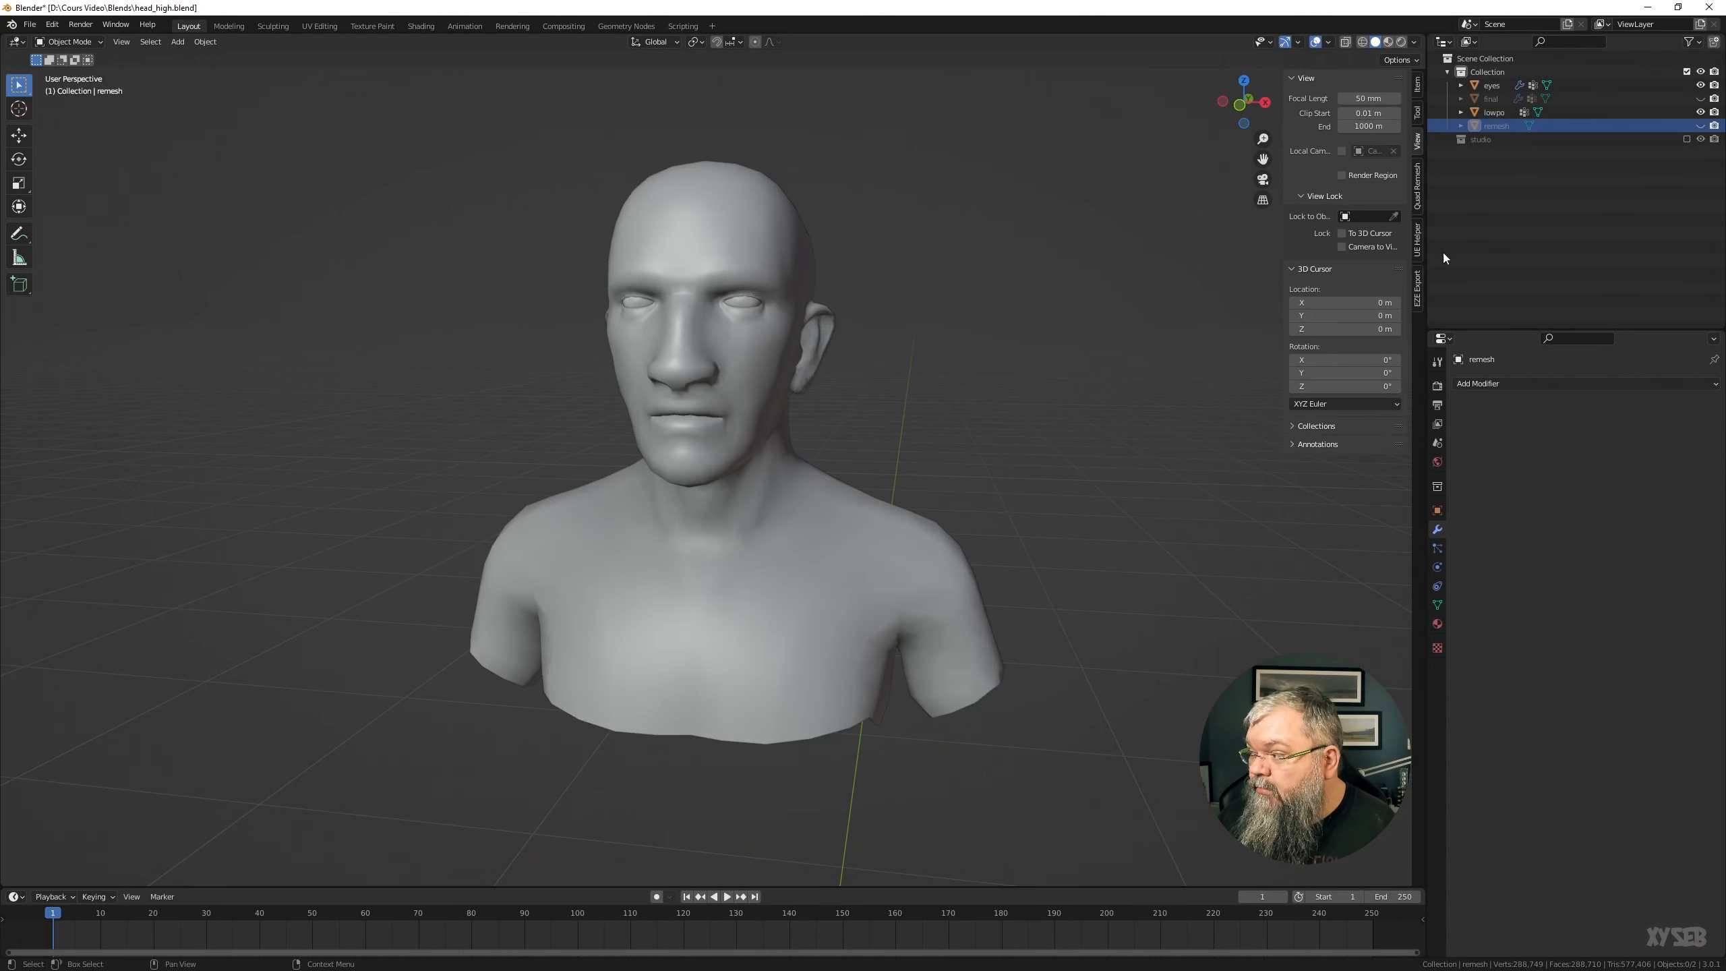
left_click(734, 465)
middle_click_drag(871, 340, 810, 367)
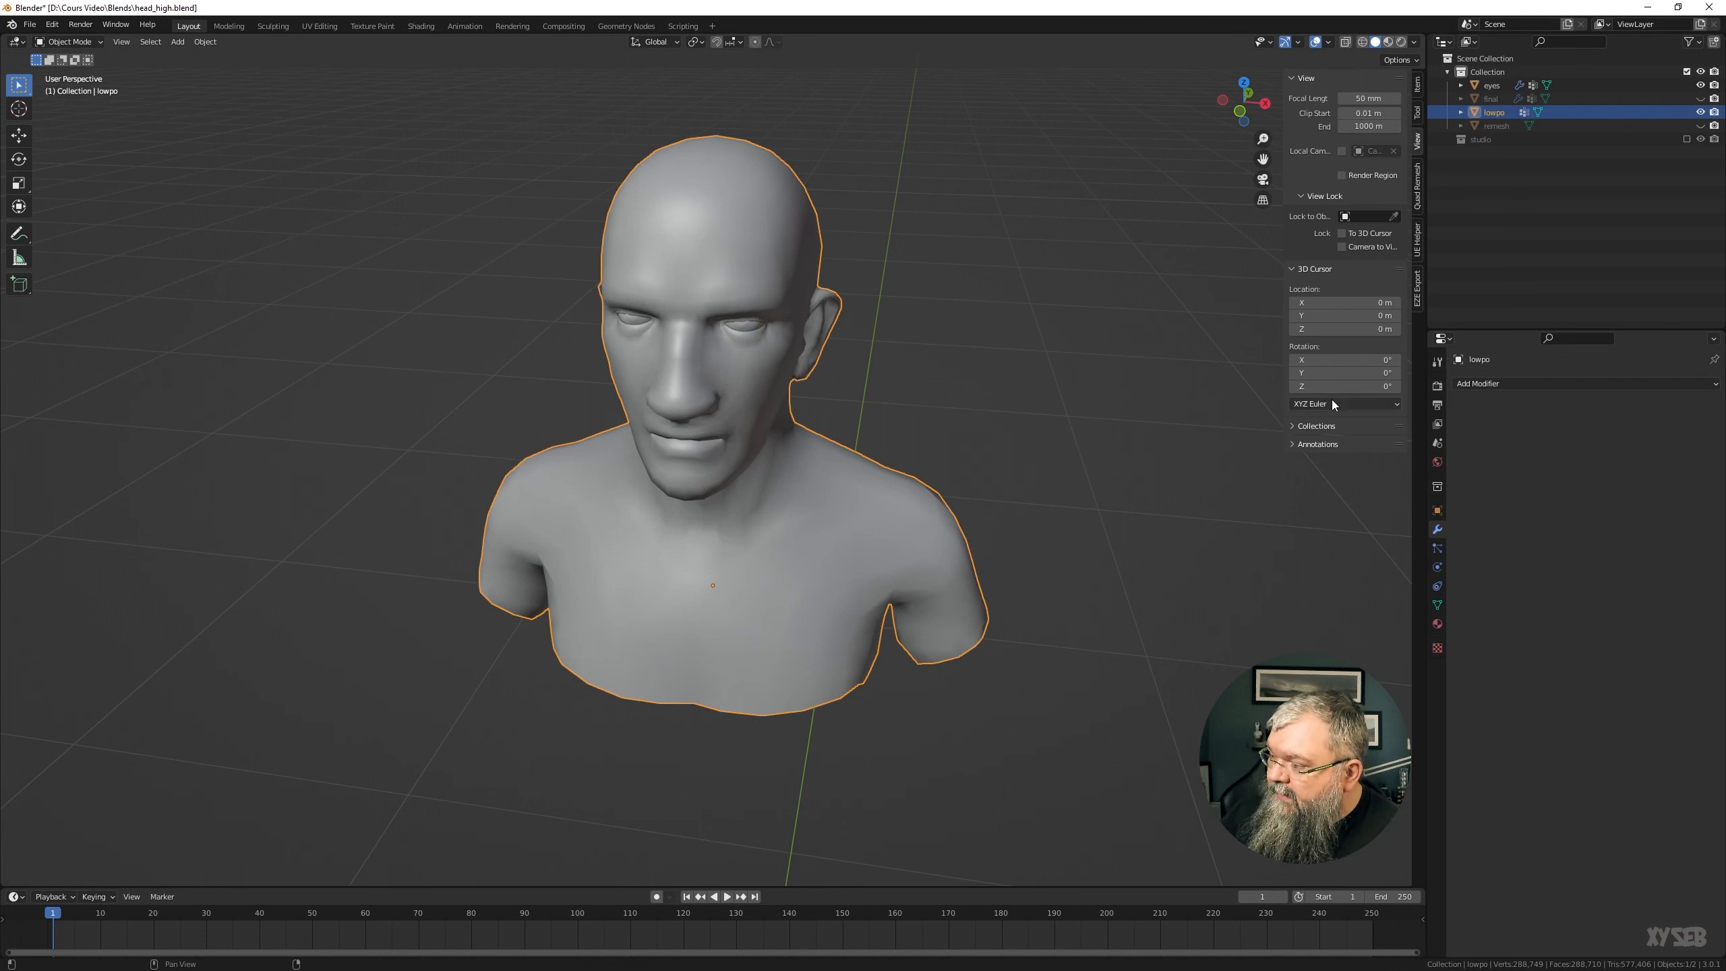
Add a Multiresolution modifier to the lowpo bust and show the remesh bust over it
left_click(1540, 383)
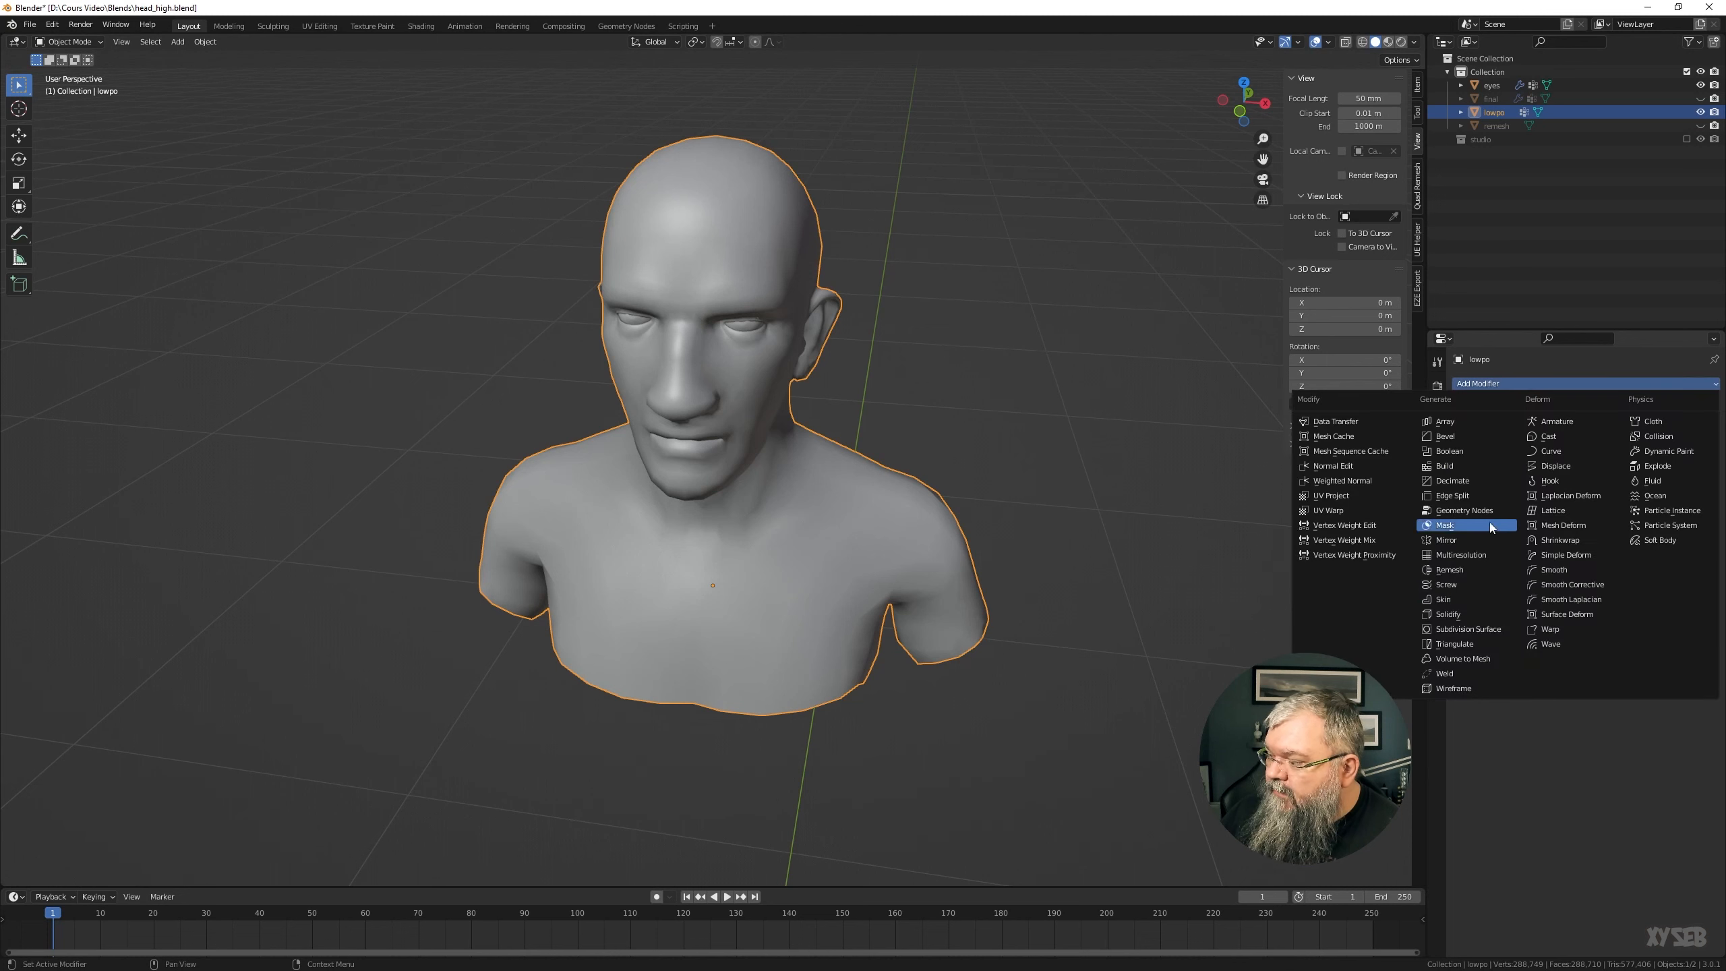
left_click(1469, 552)
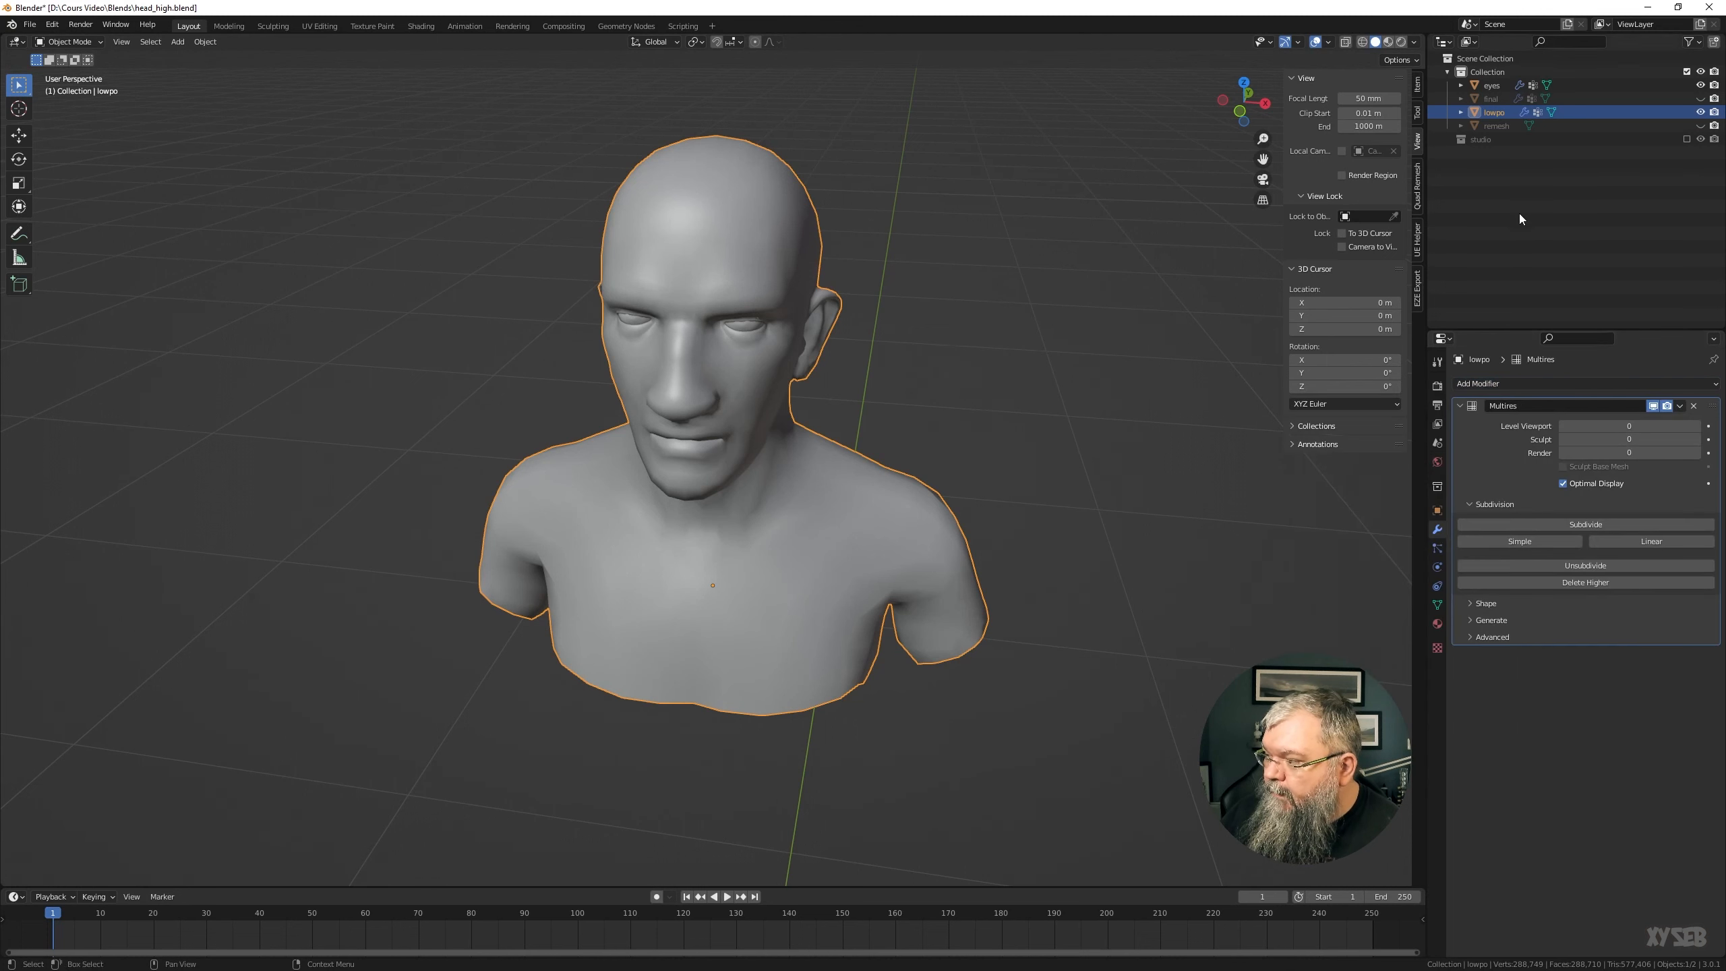
left_click(1701, 125)
middle_click_drag(779, 423, 808, 507)
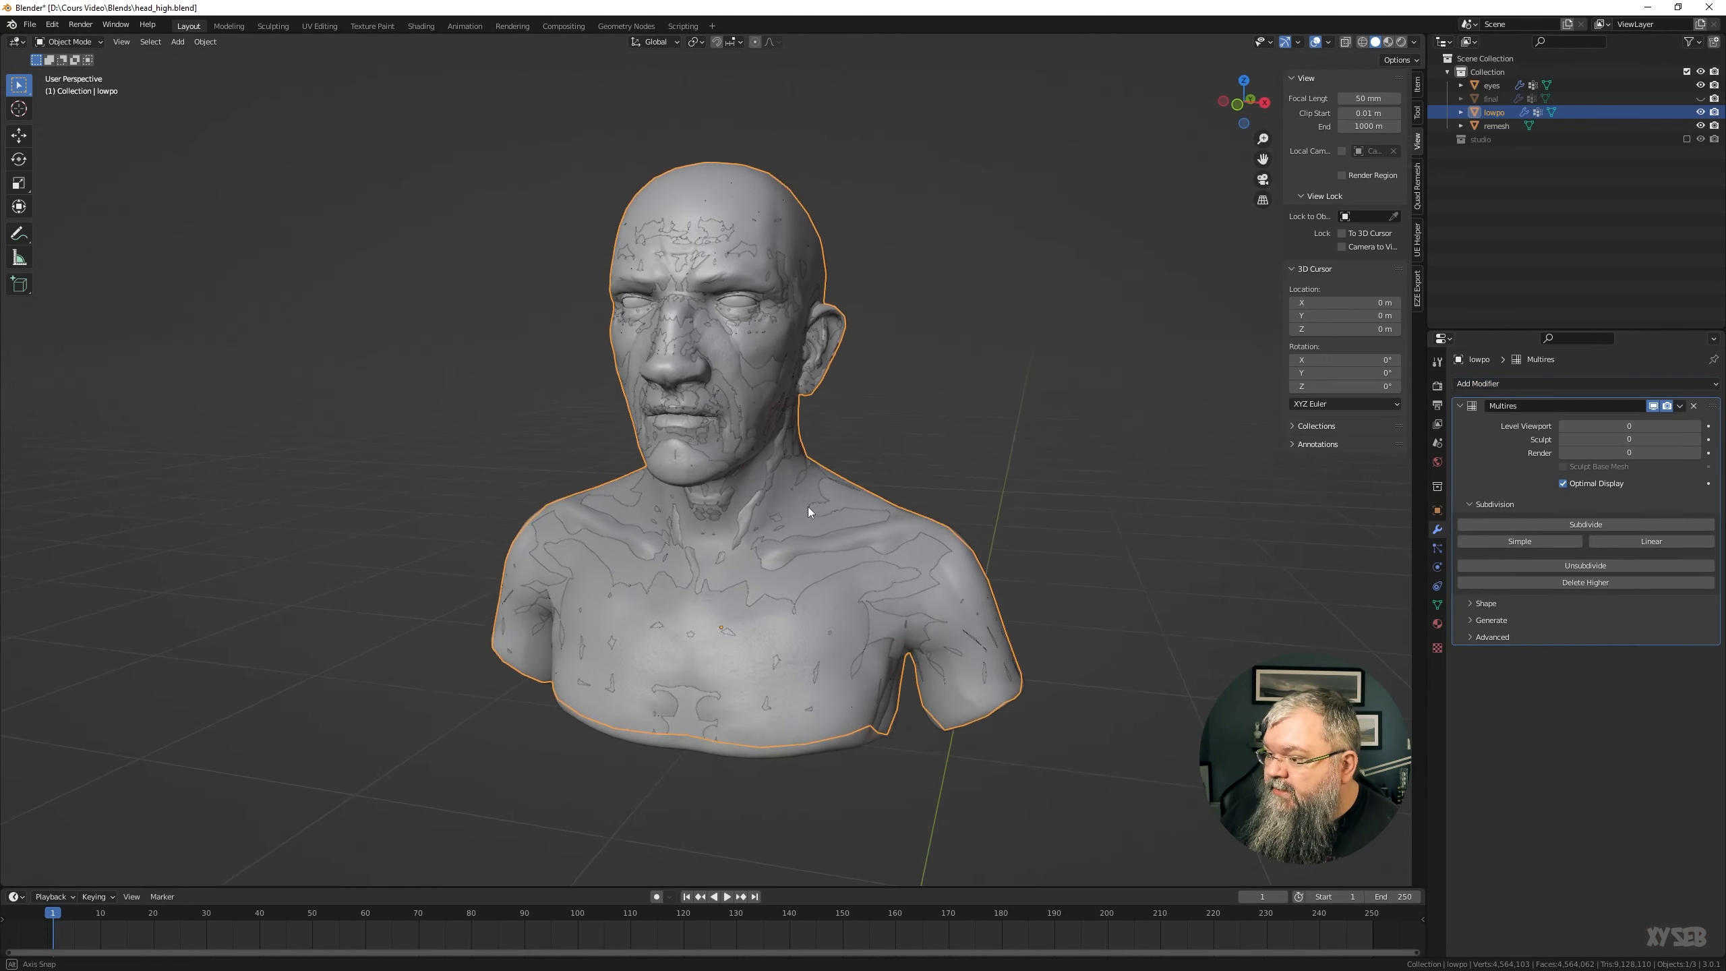
scroll(709, 368, "up", 5)
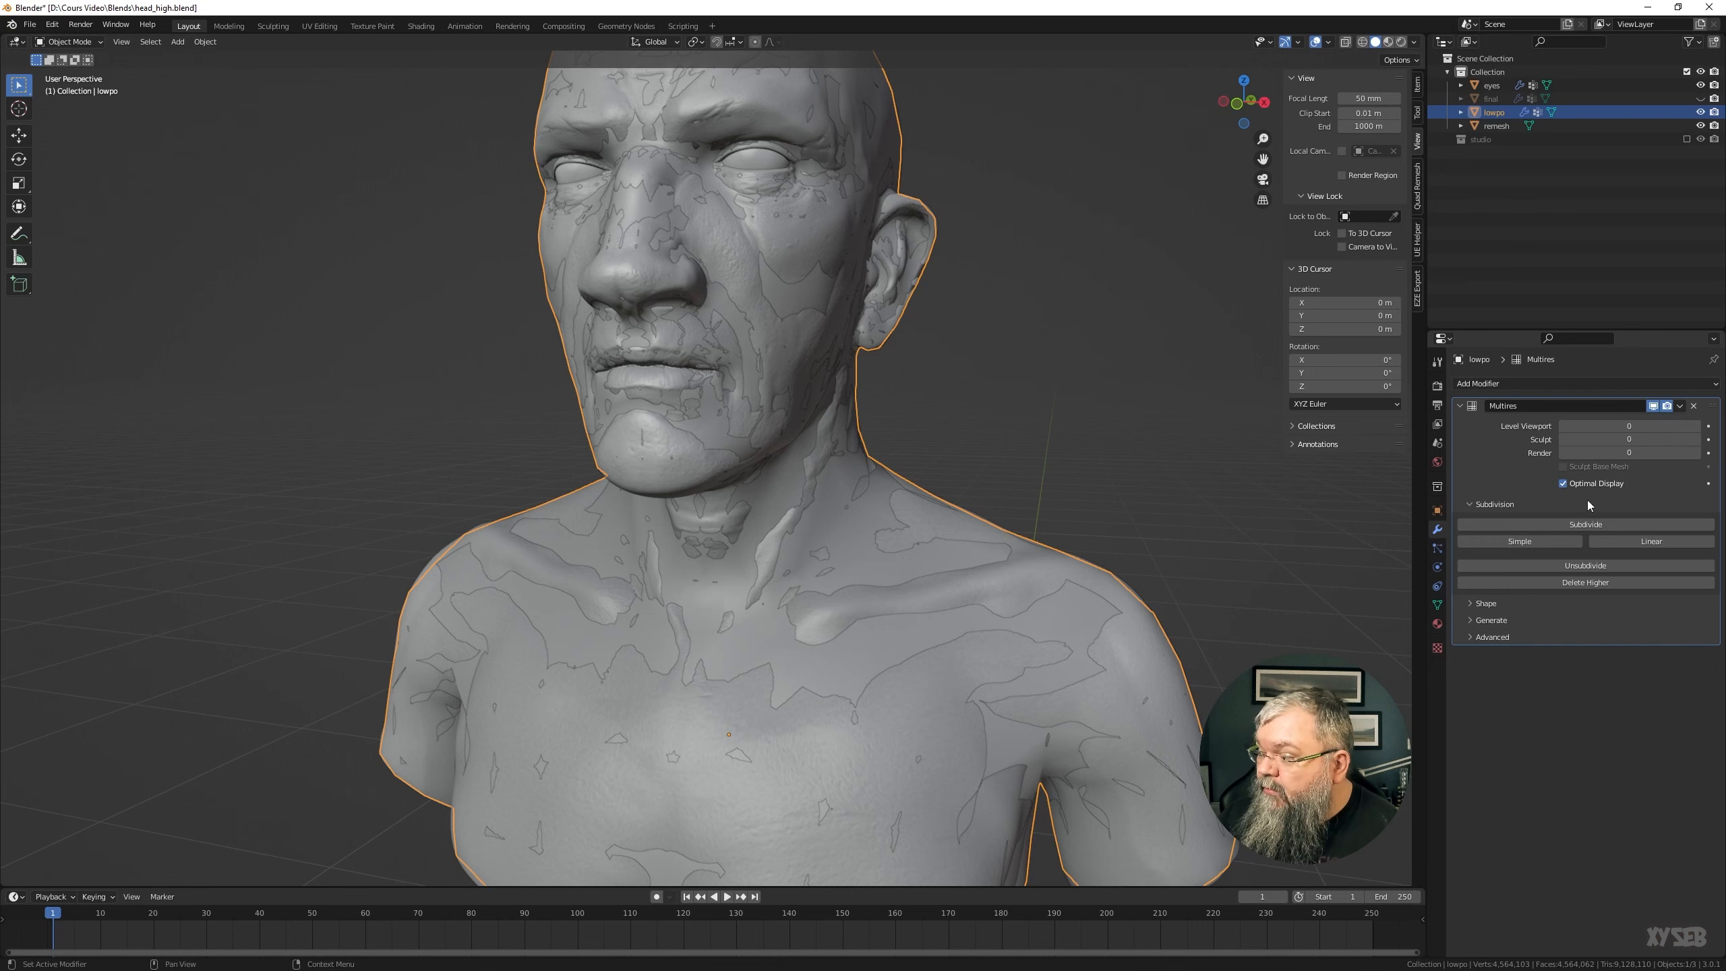
Subdivide the lowpo bust's Multires modifier to level 1 and compare it with and without the remesh bust shown
left_click(1585, 524)
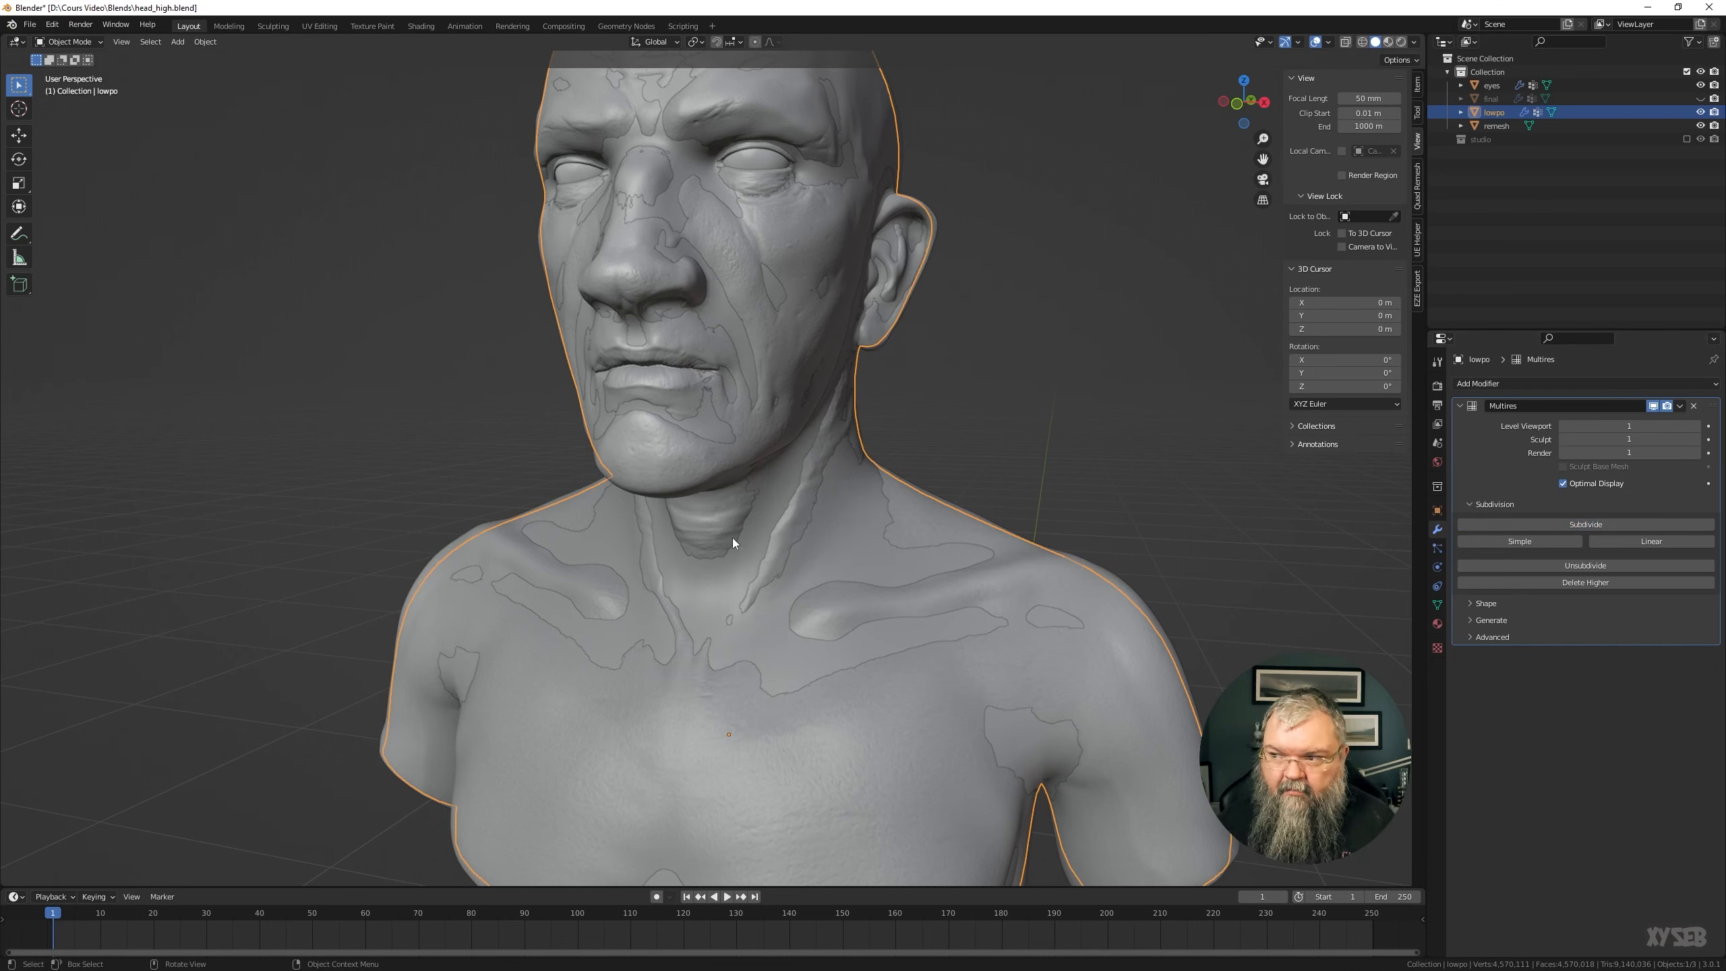
left_click(1700, 126)
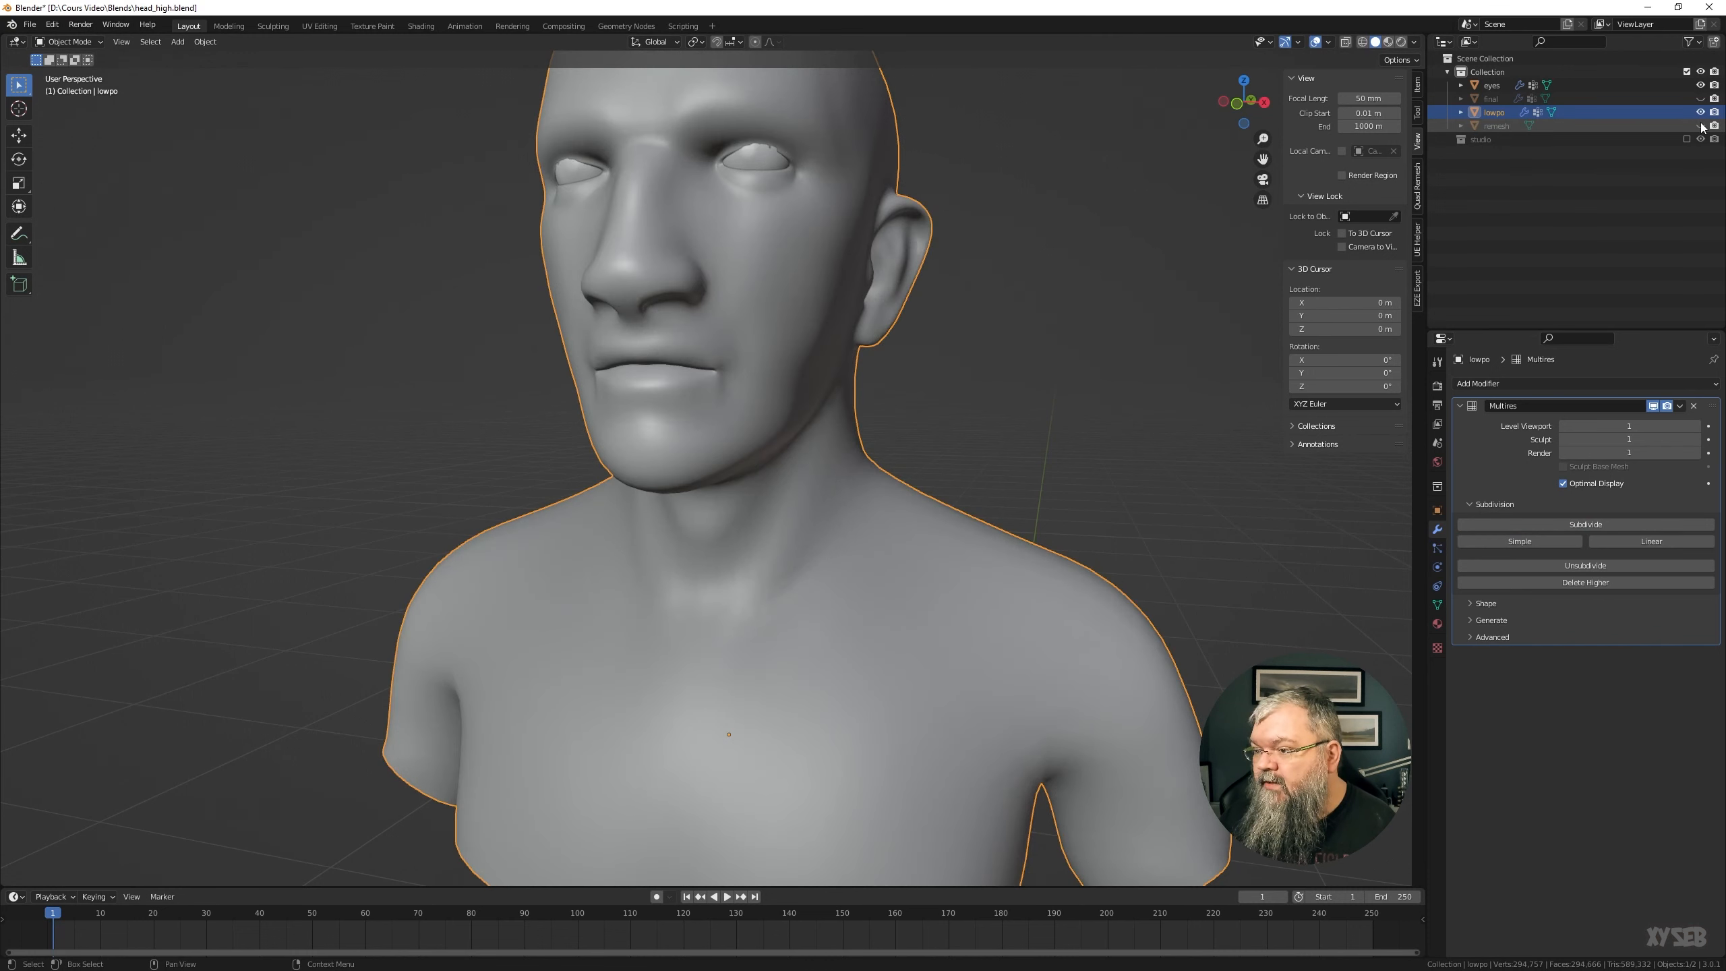
left_click(1700, 126)
Add a Shrinkwrap modifier to the lowpo bust with remesh as its target, and apply it
left_click(1534, 383)
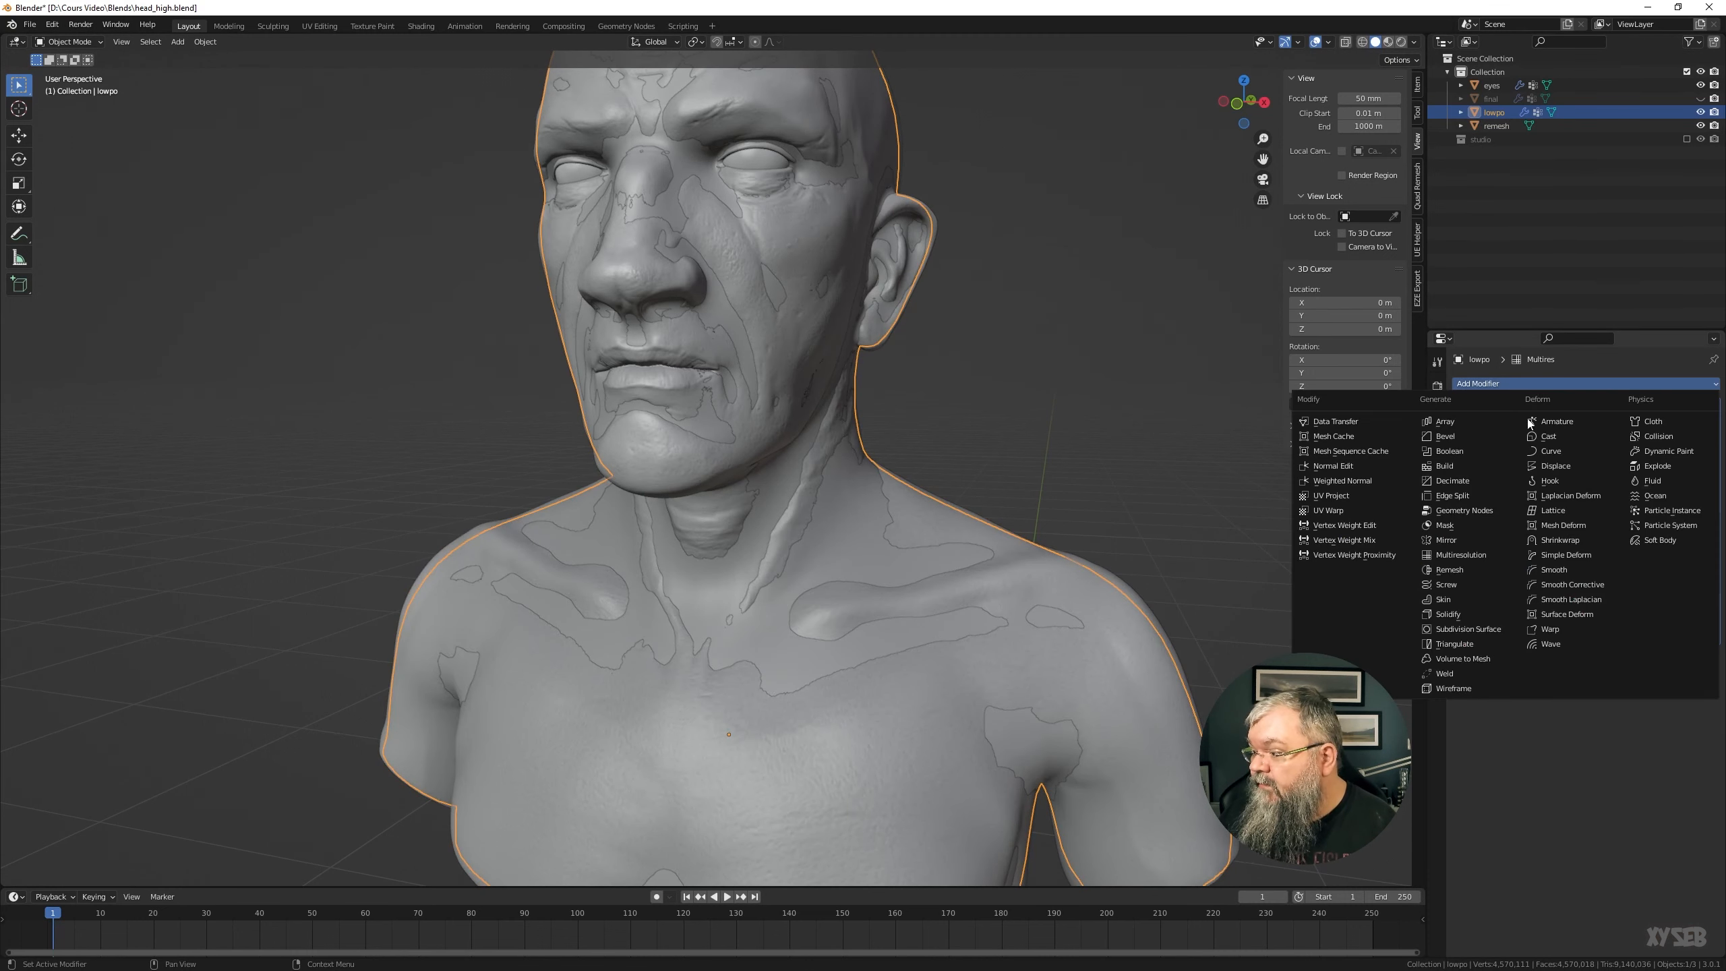
left_click(1563, 541)
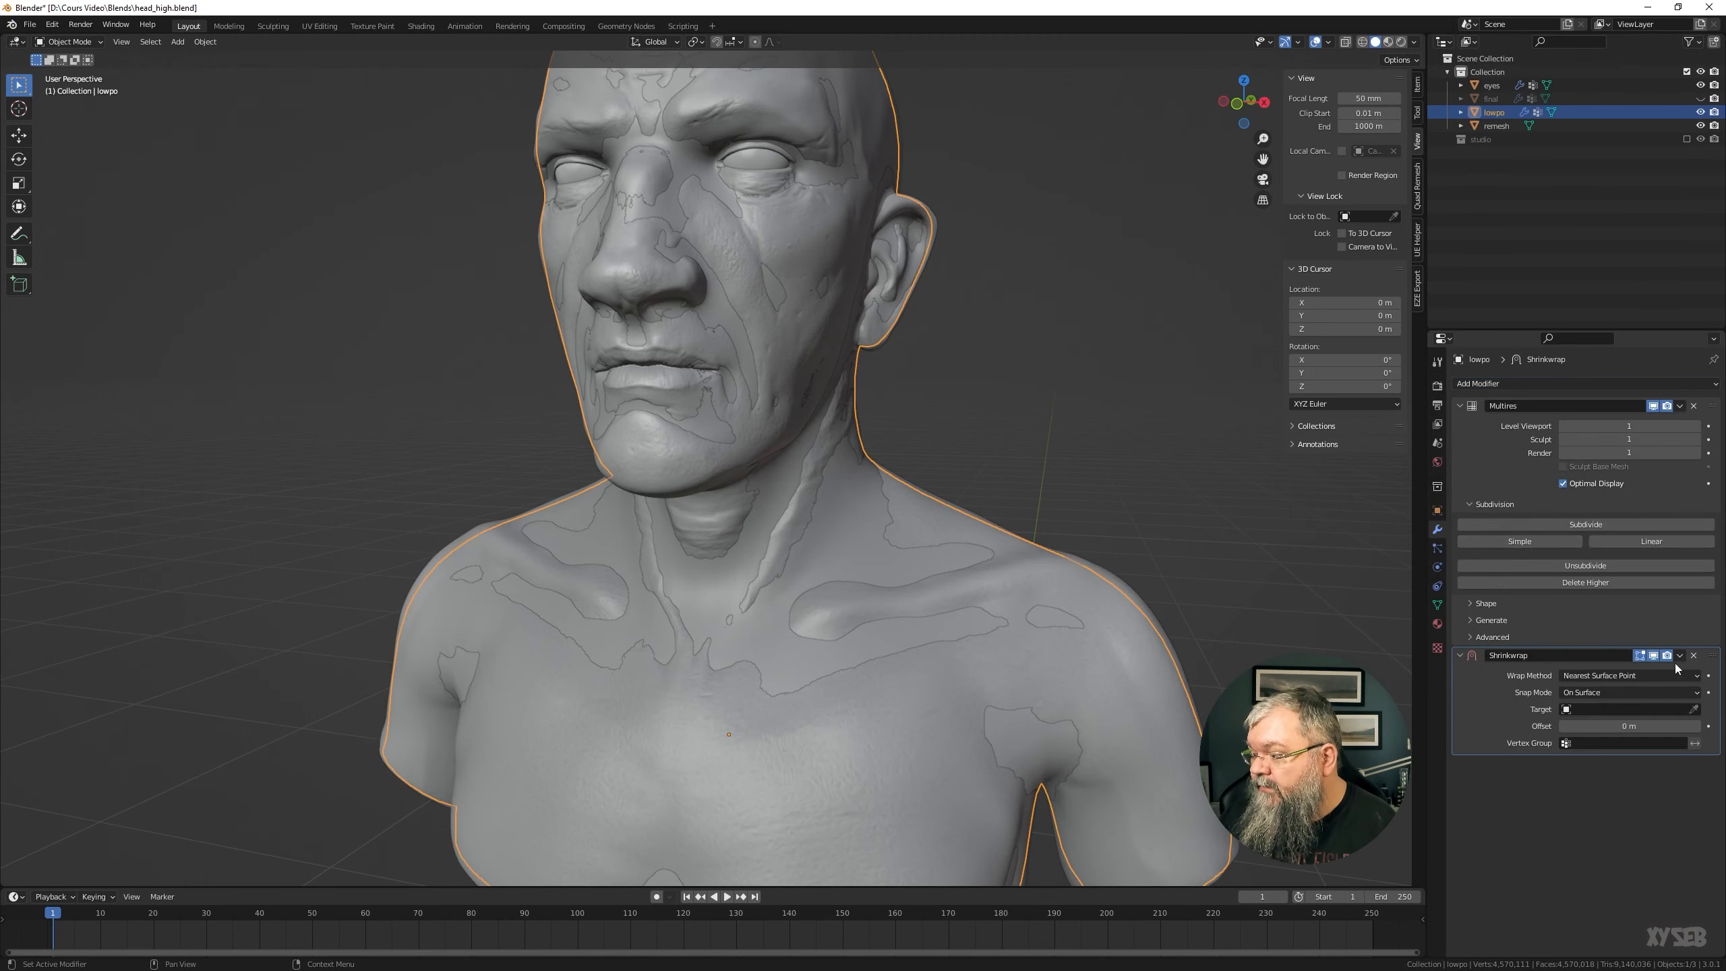
left_click(1694, 709)
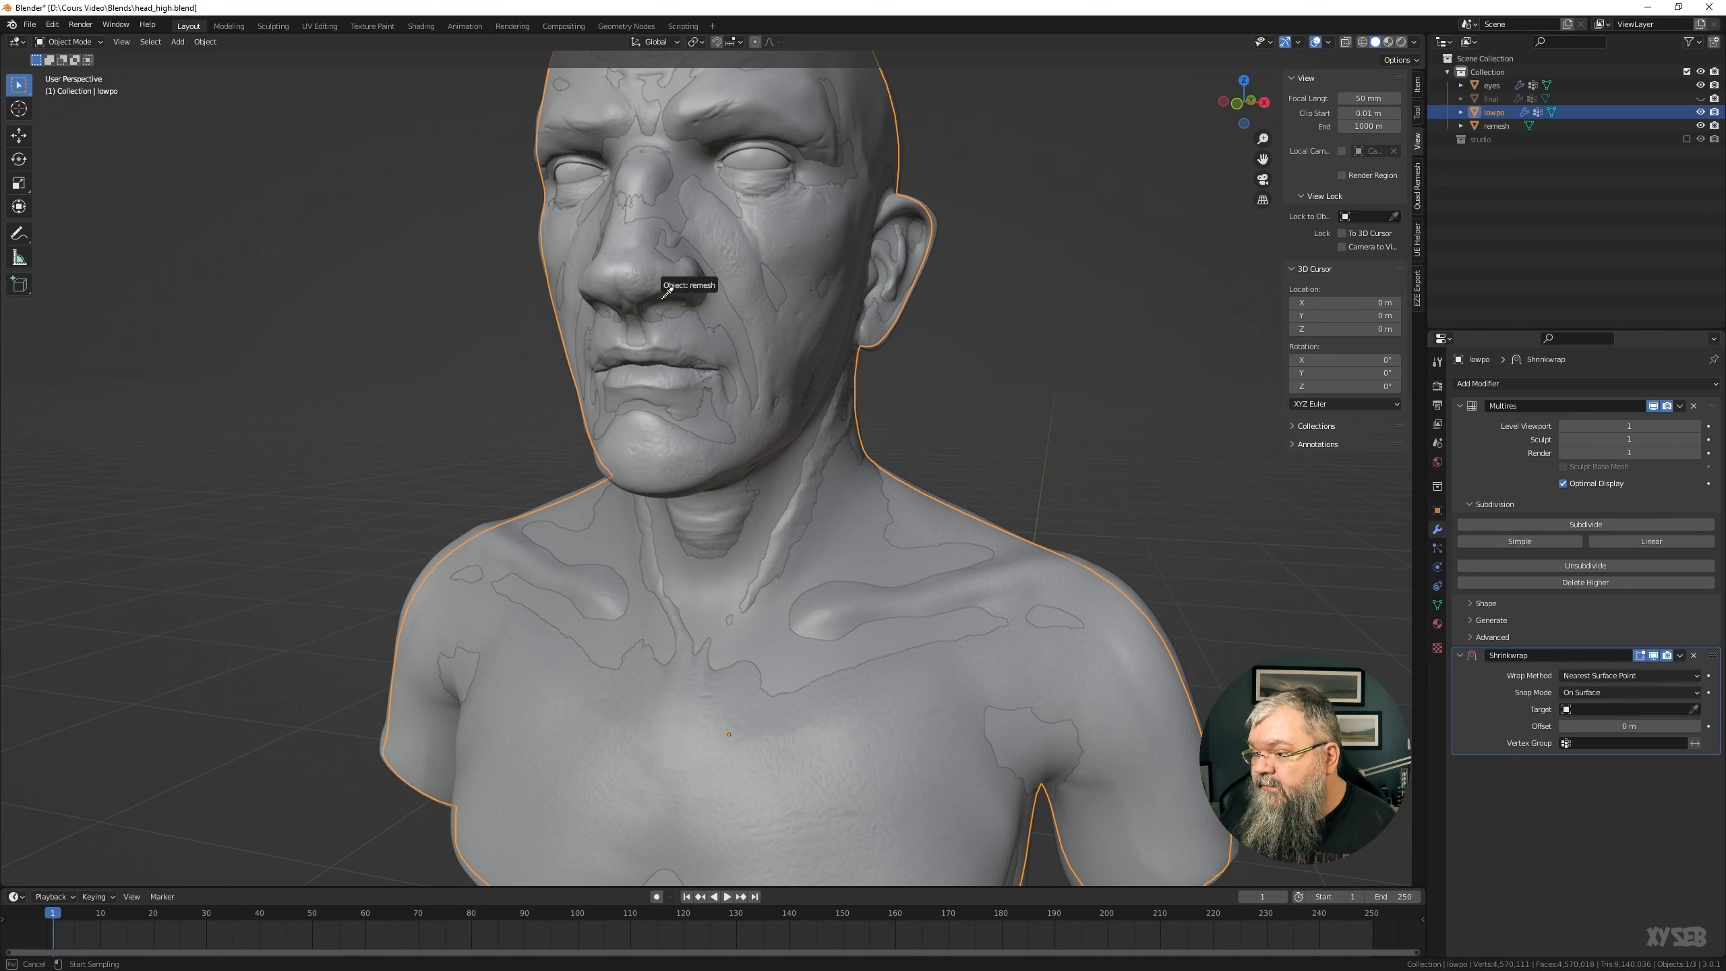
left_click(646, 269)
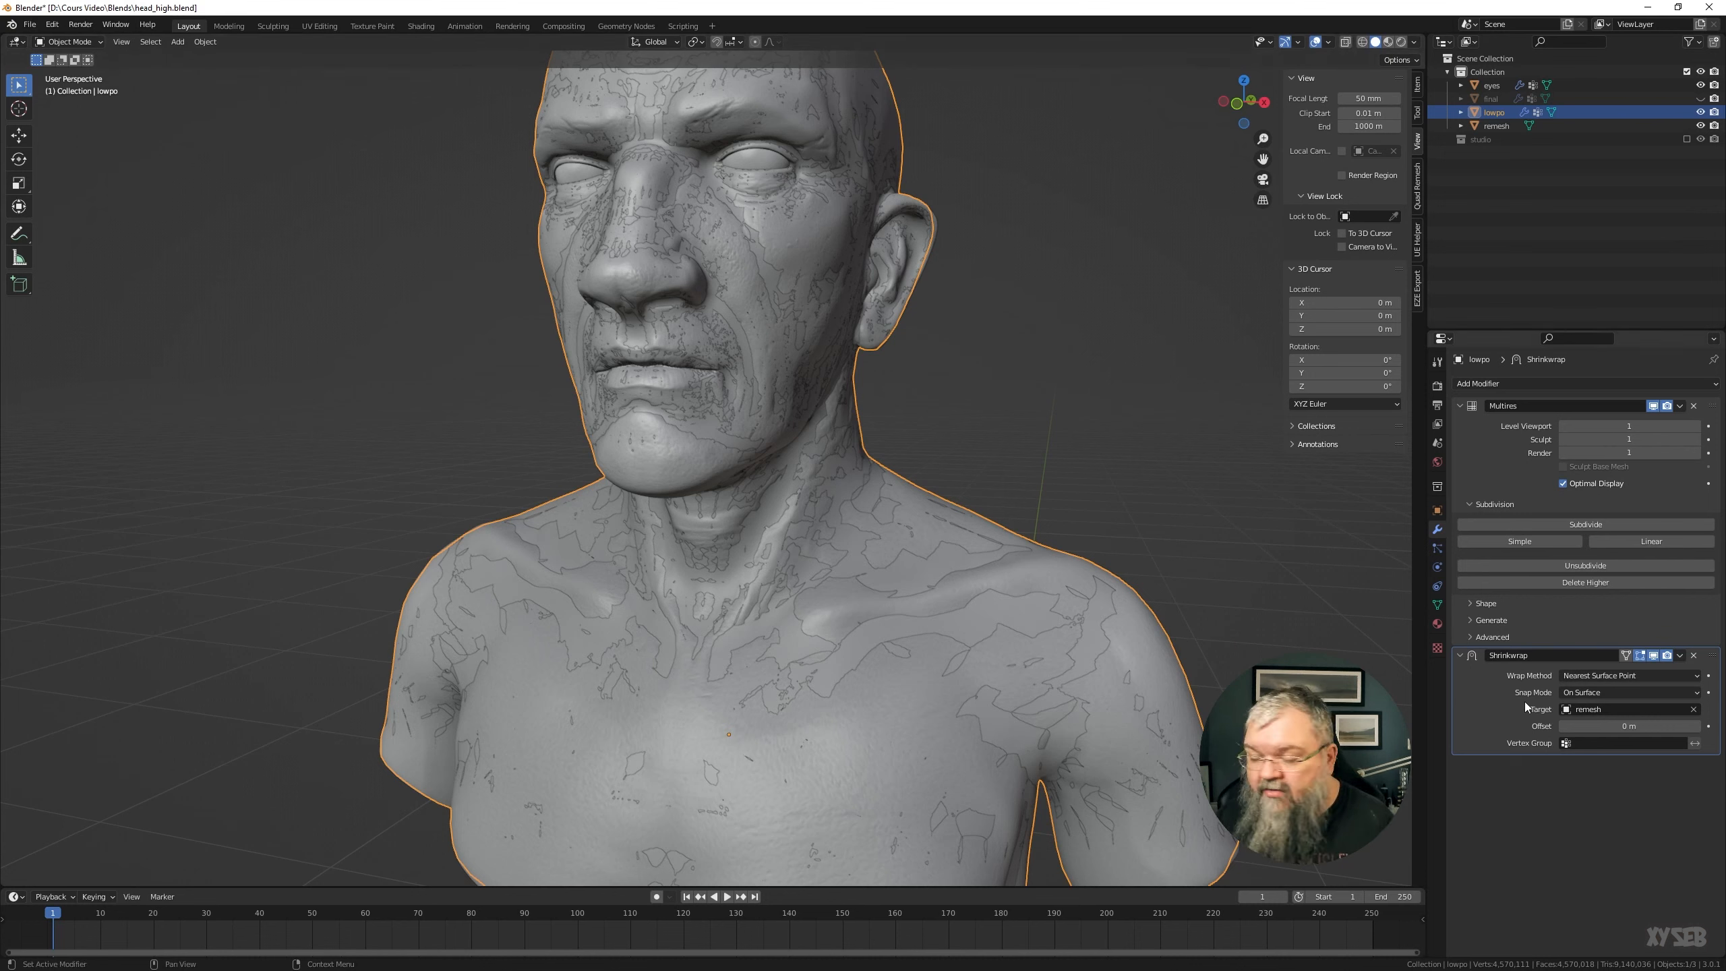
key("ctrl+a")
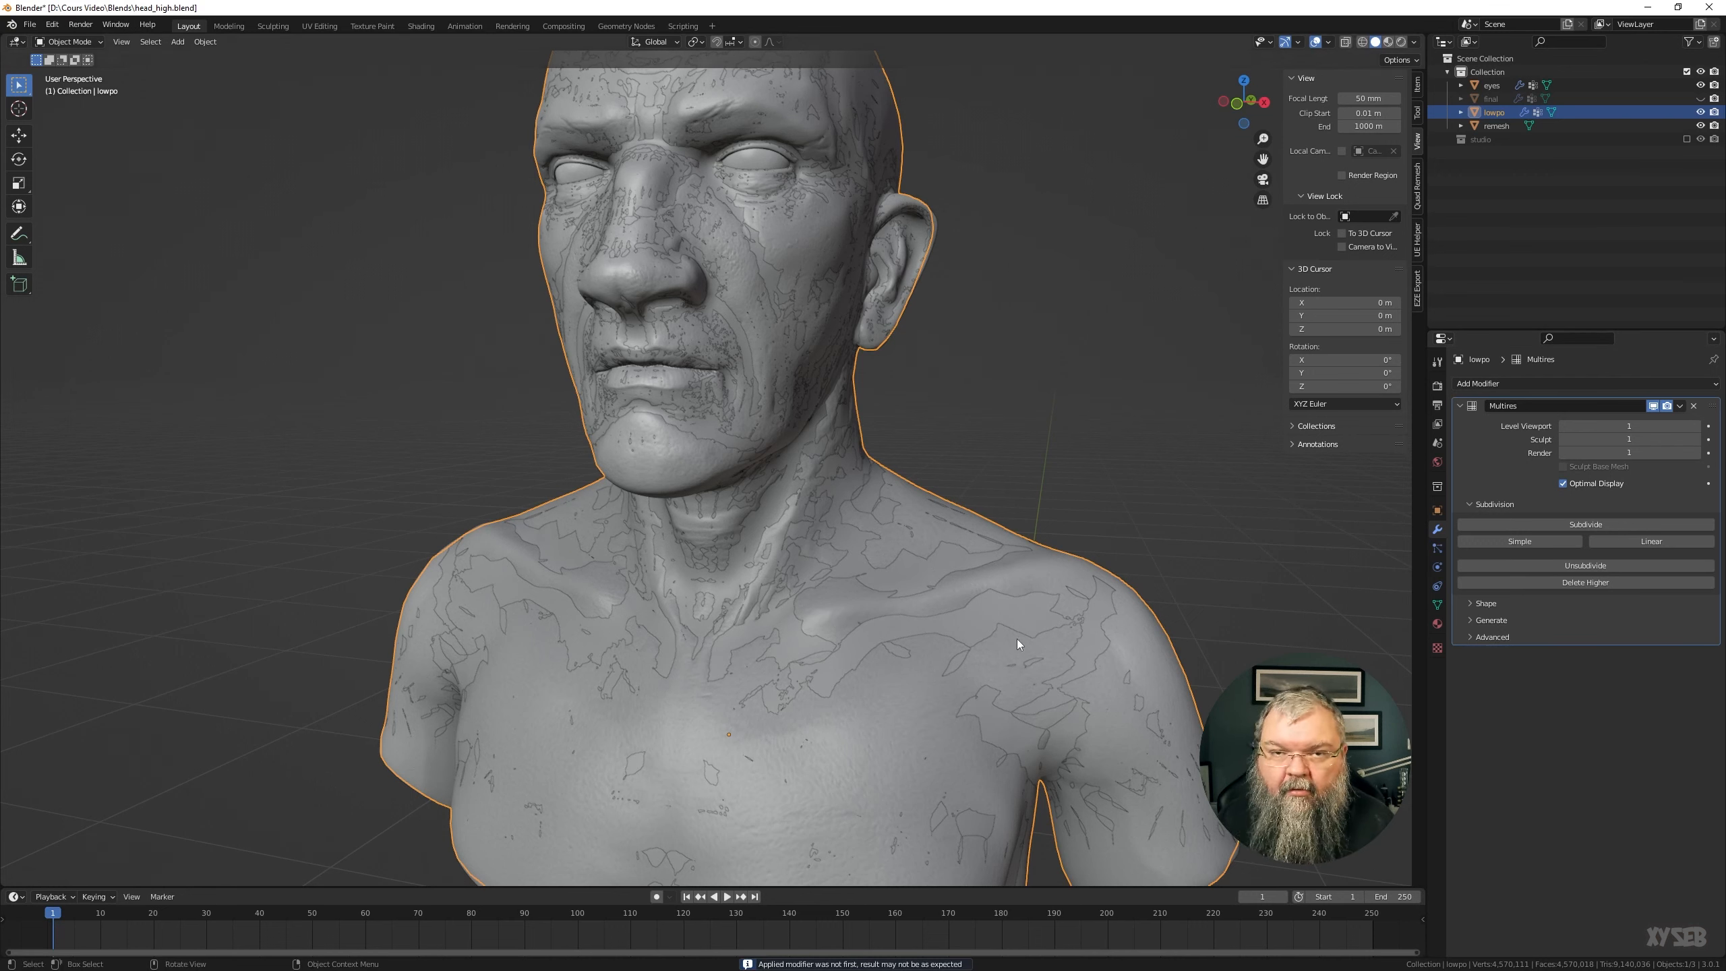
Add a new Shrinkwrap modifier targeting remesh to the lowpo bust and subdivide its Multires modifier to level 2
middle_click_drag(869, 537, 848, 577)
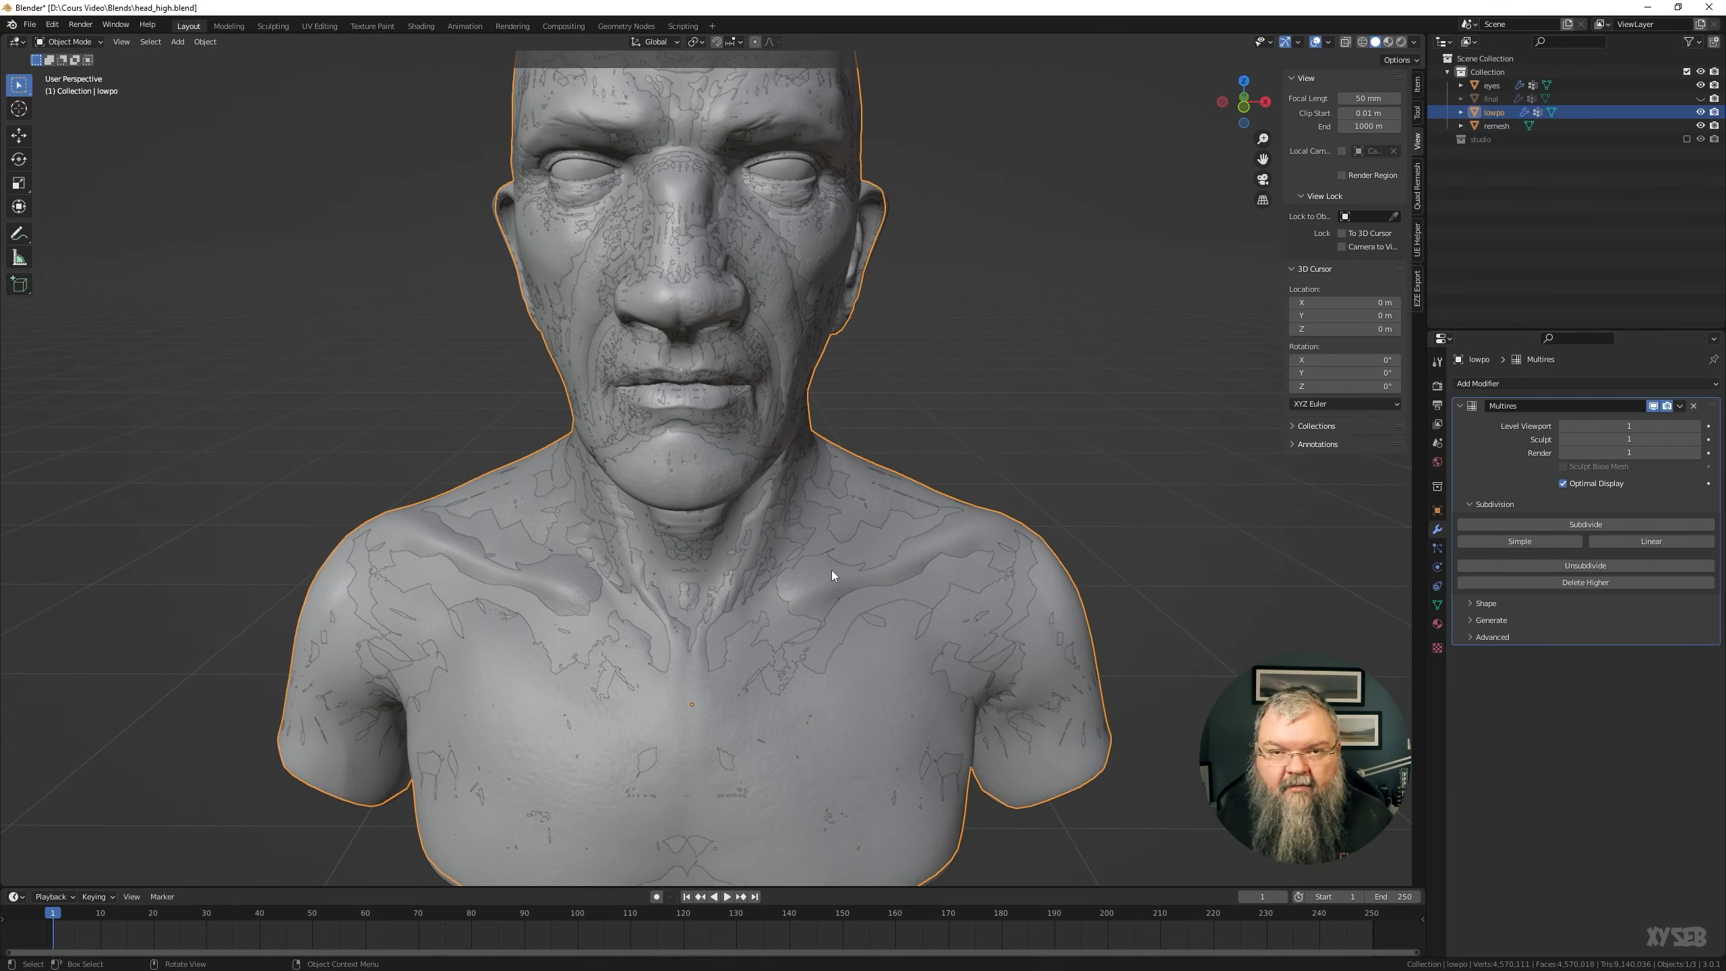
middle_click_drag(1057, 515, 1128, 497)
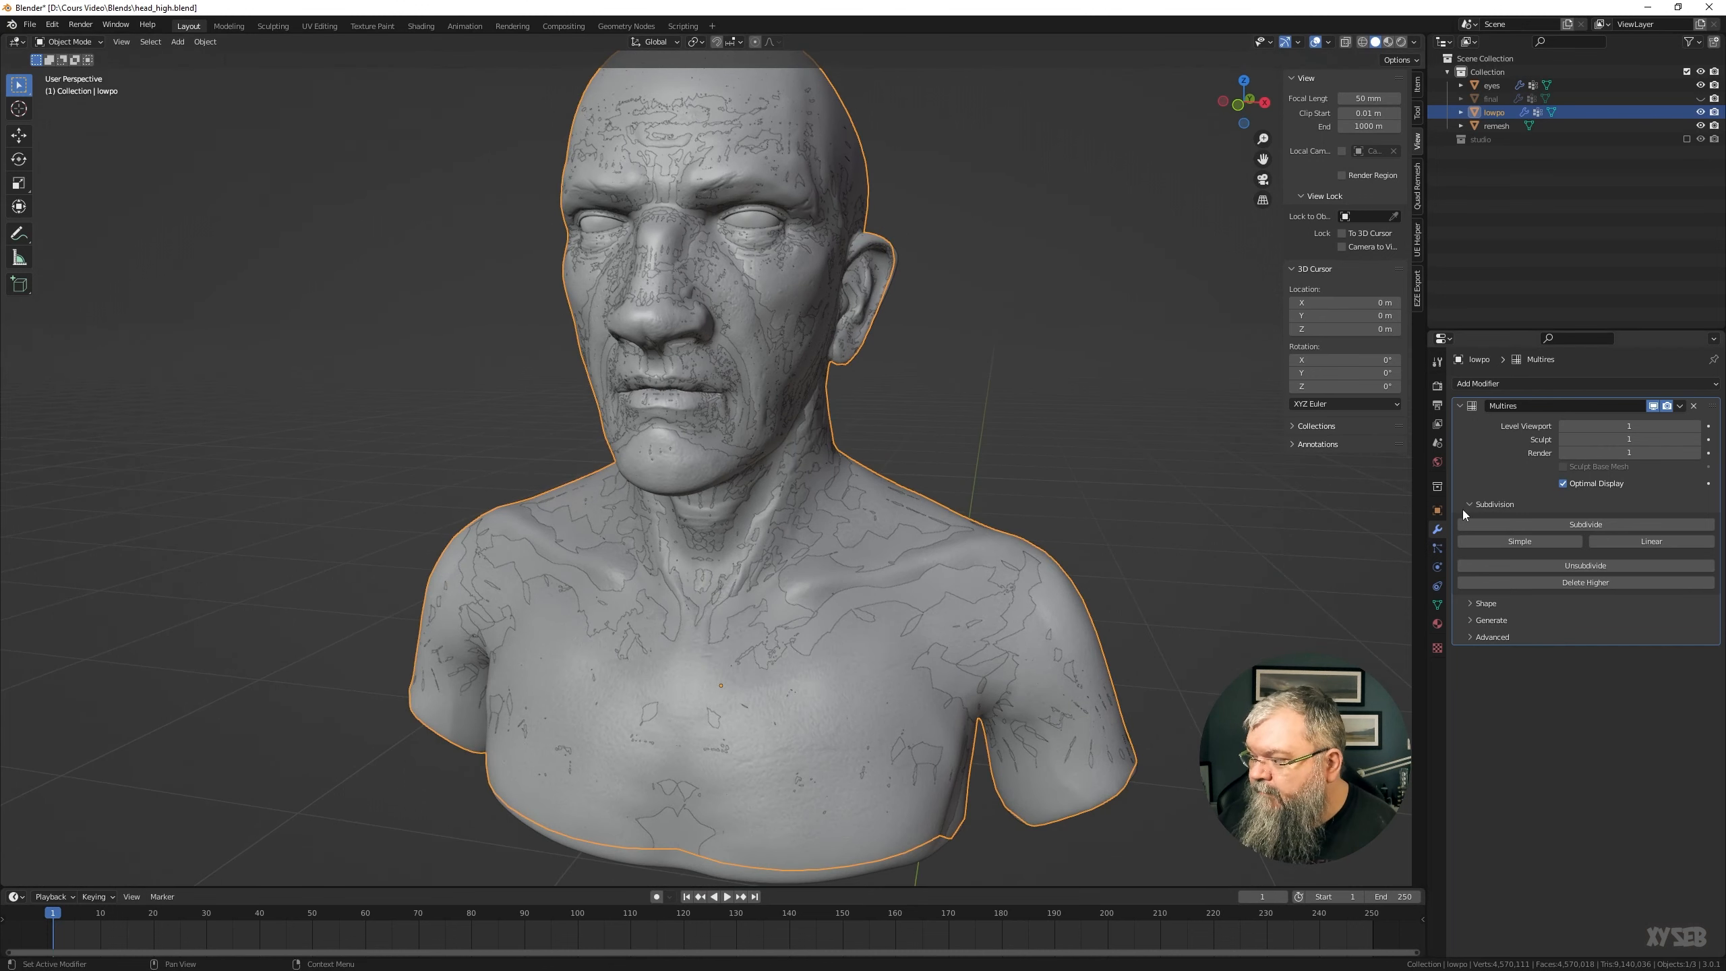
left_click(1529, 383)
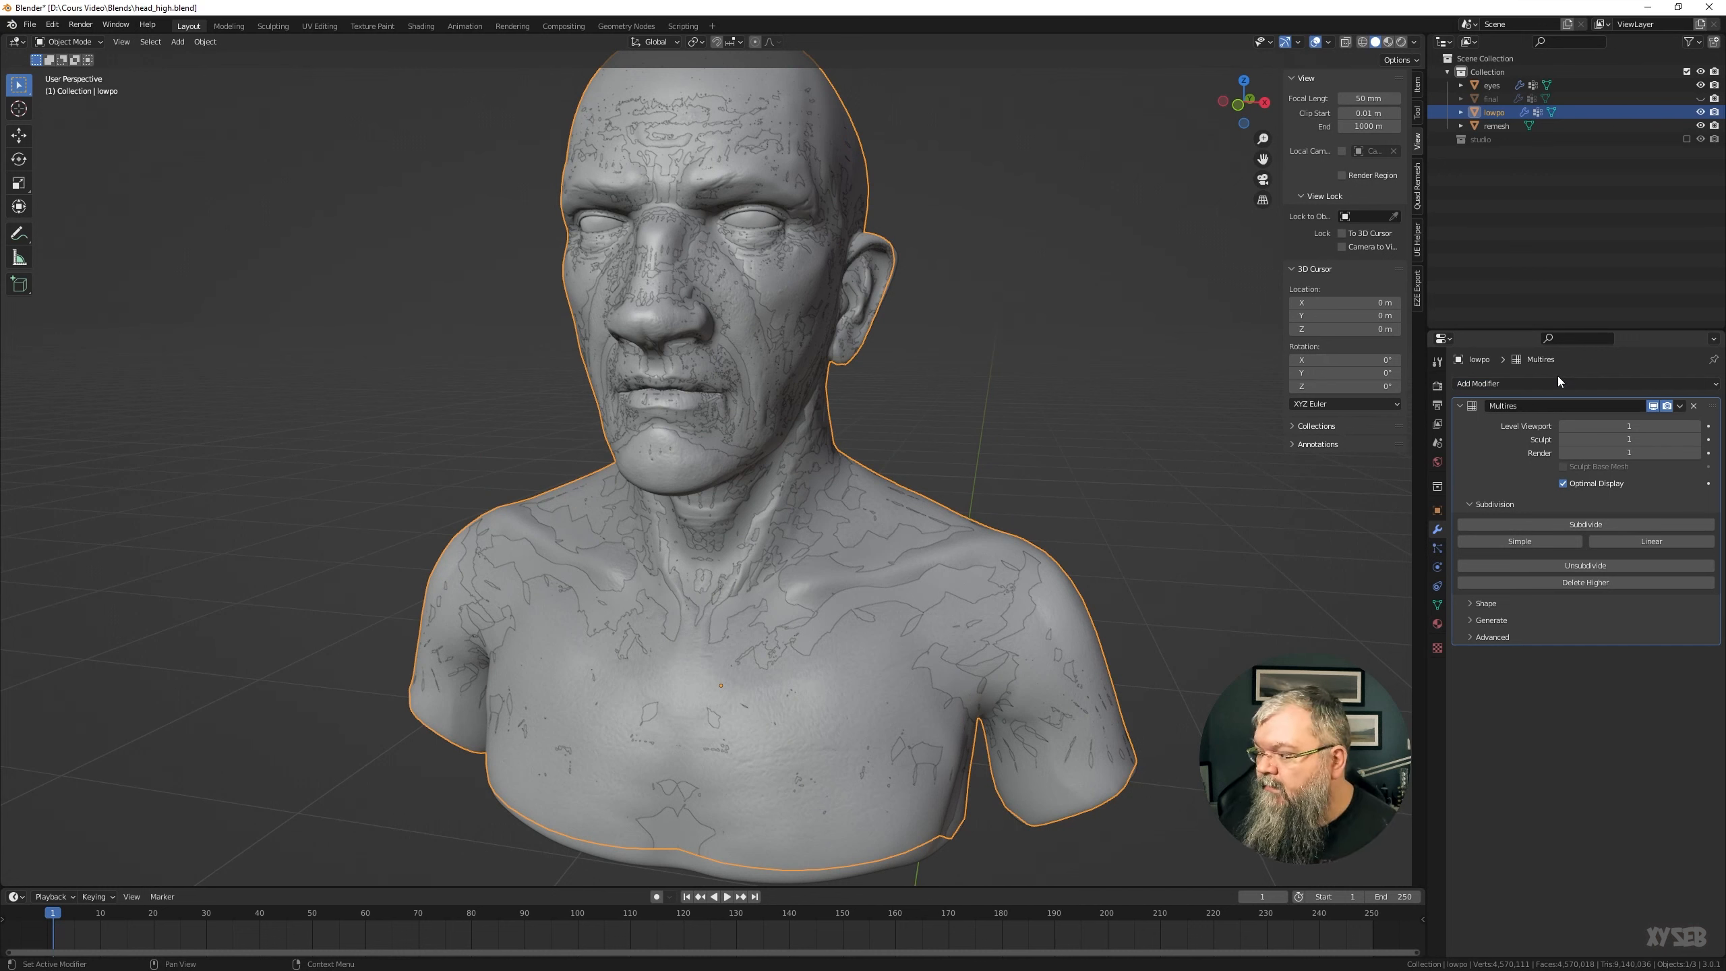
left_click(1580, 389)
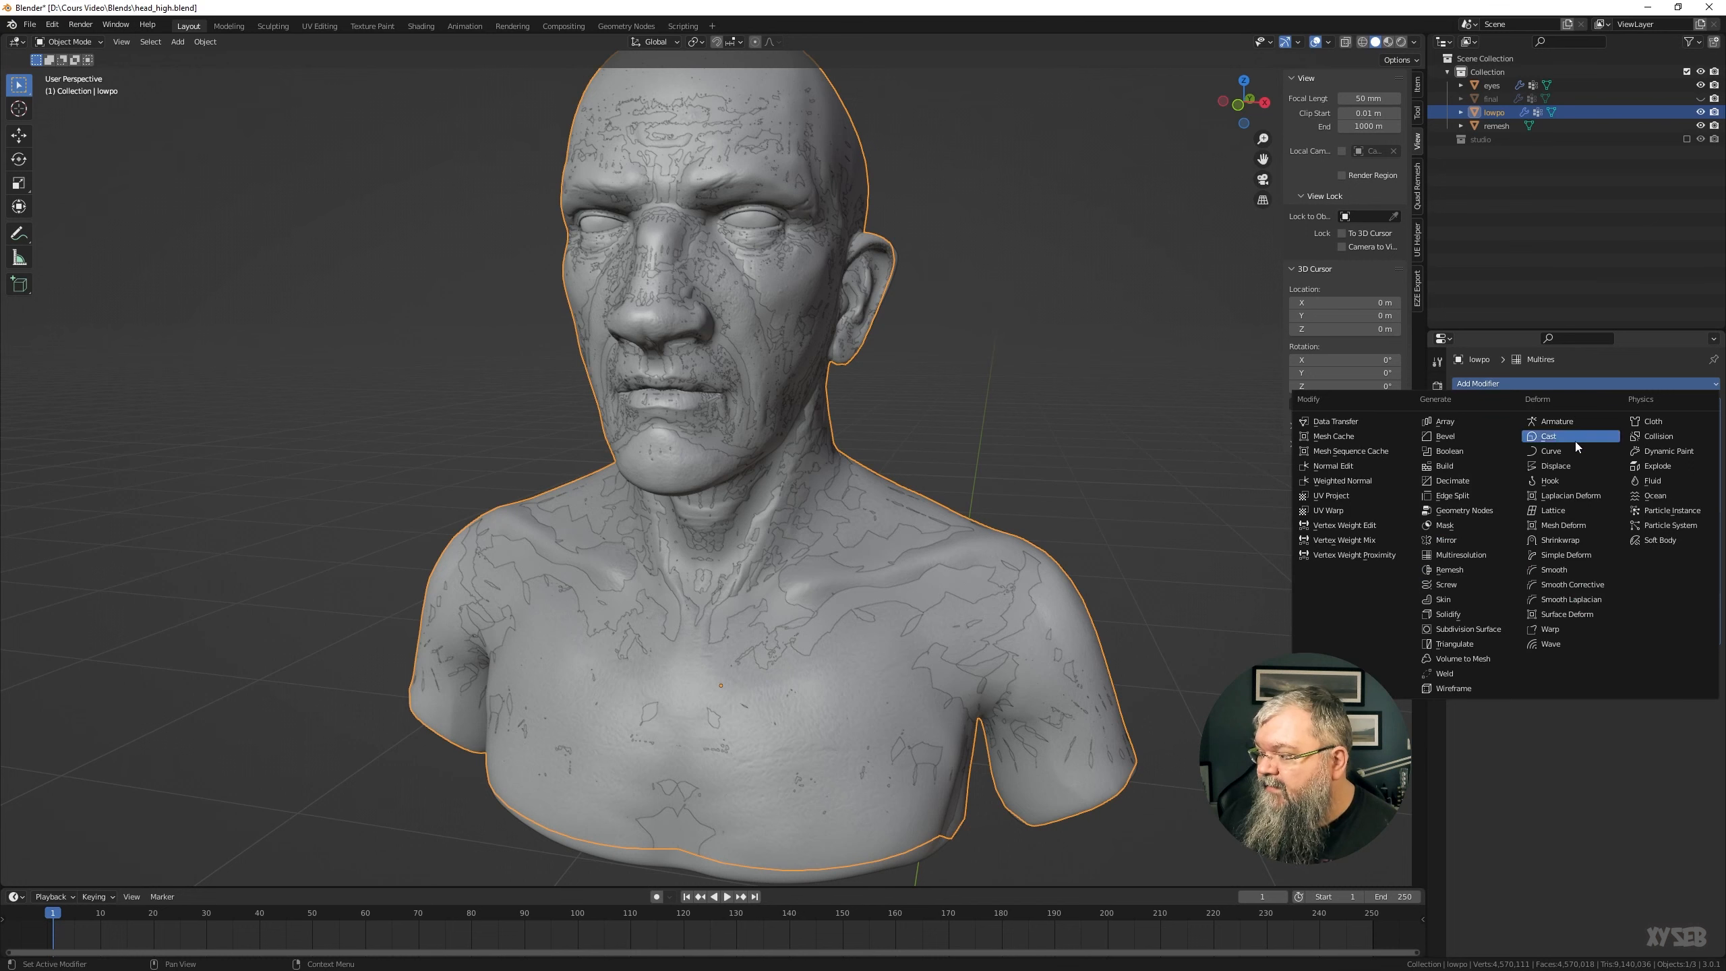
left_click(1573, 545)
left_click(1694, 710)
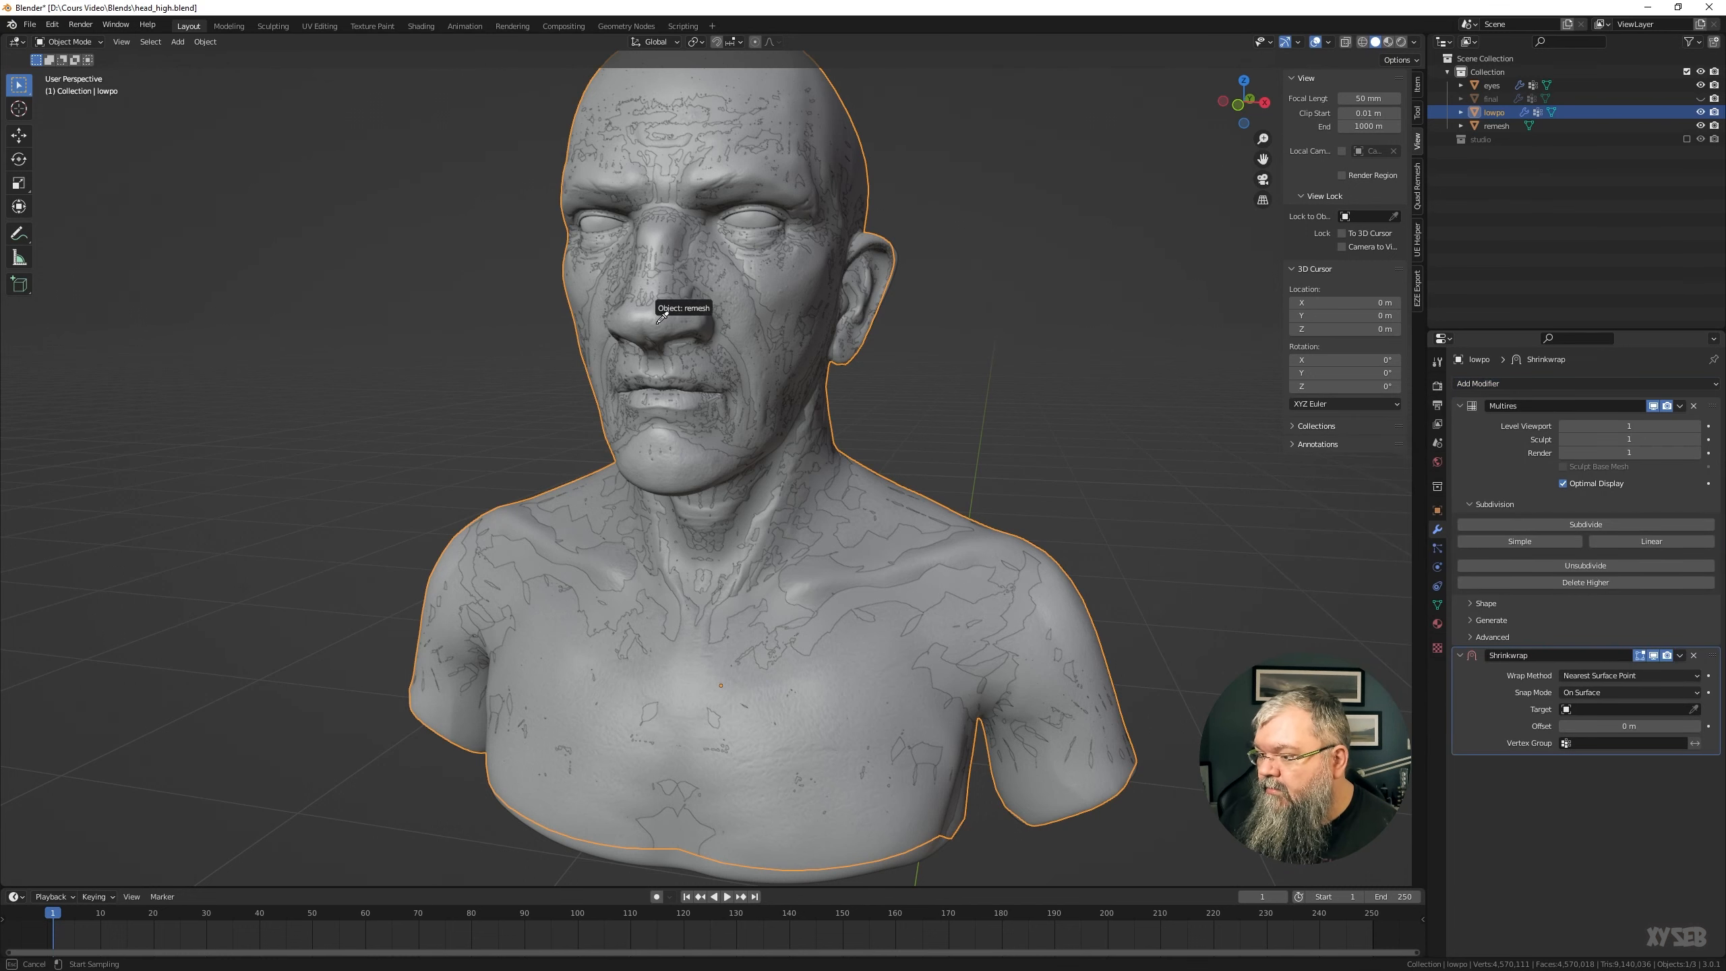
left_click(827, 573)
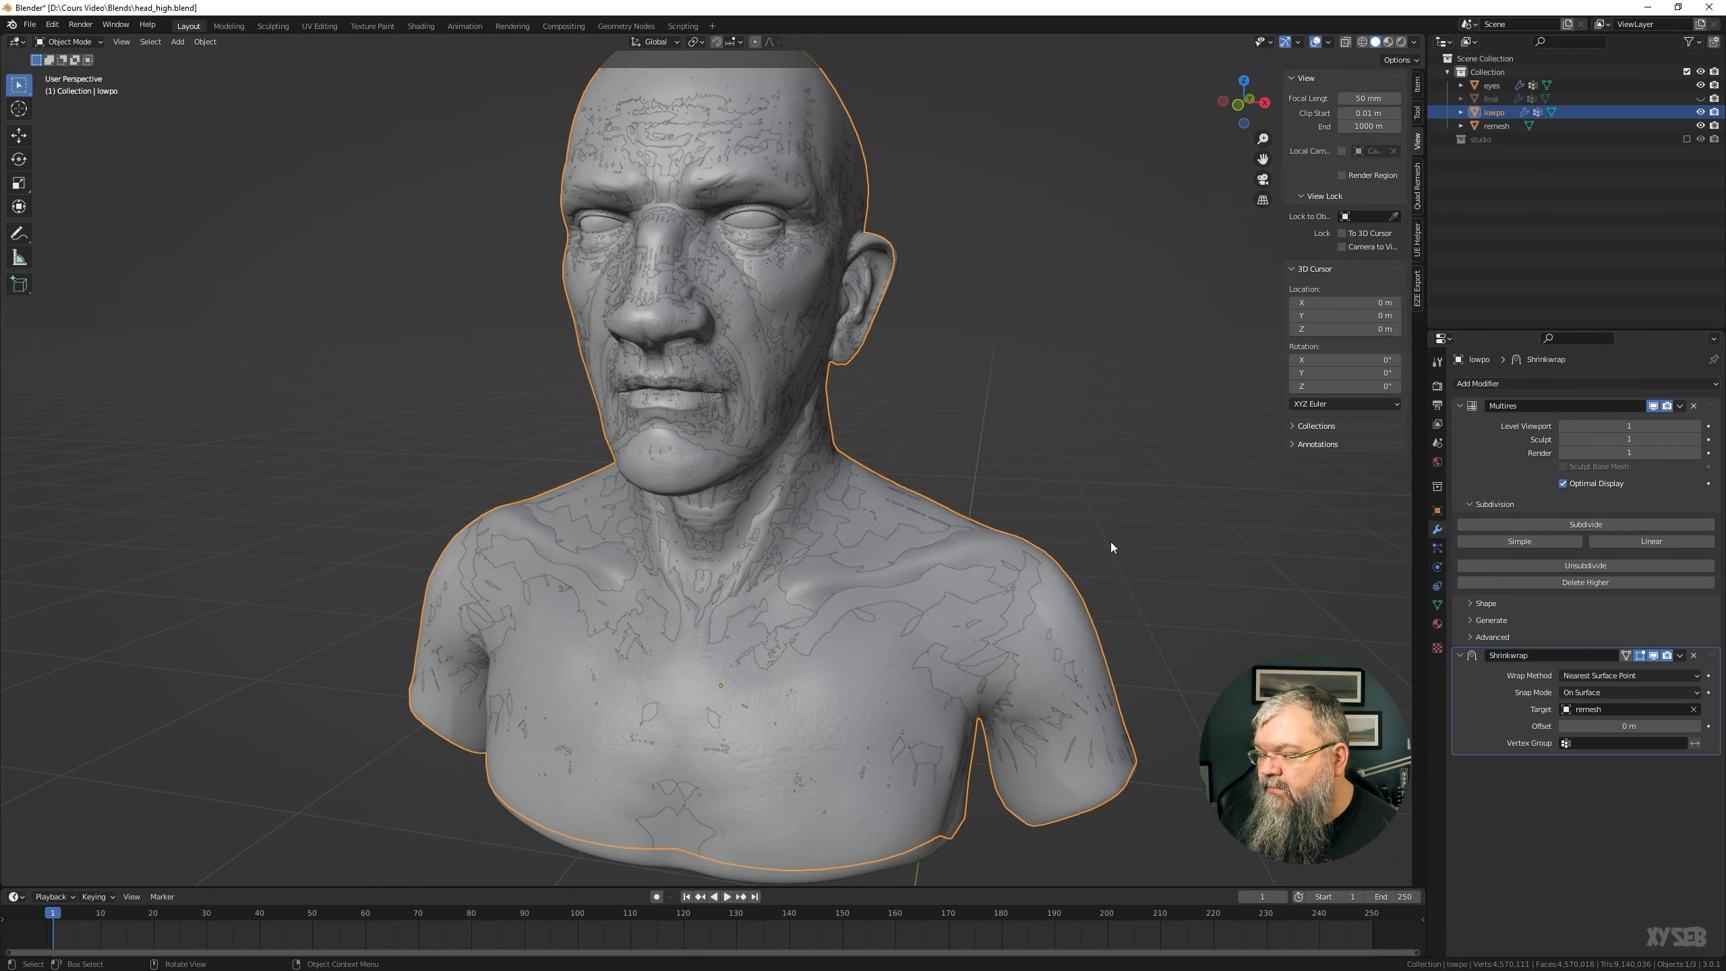
left_click(1611, 527)
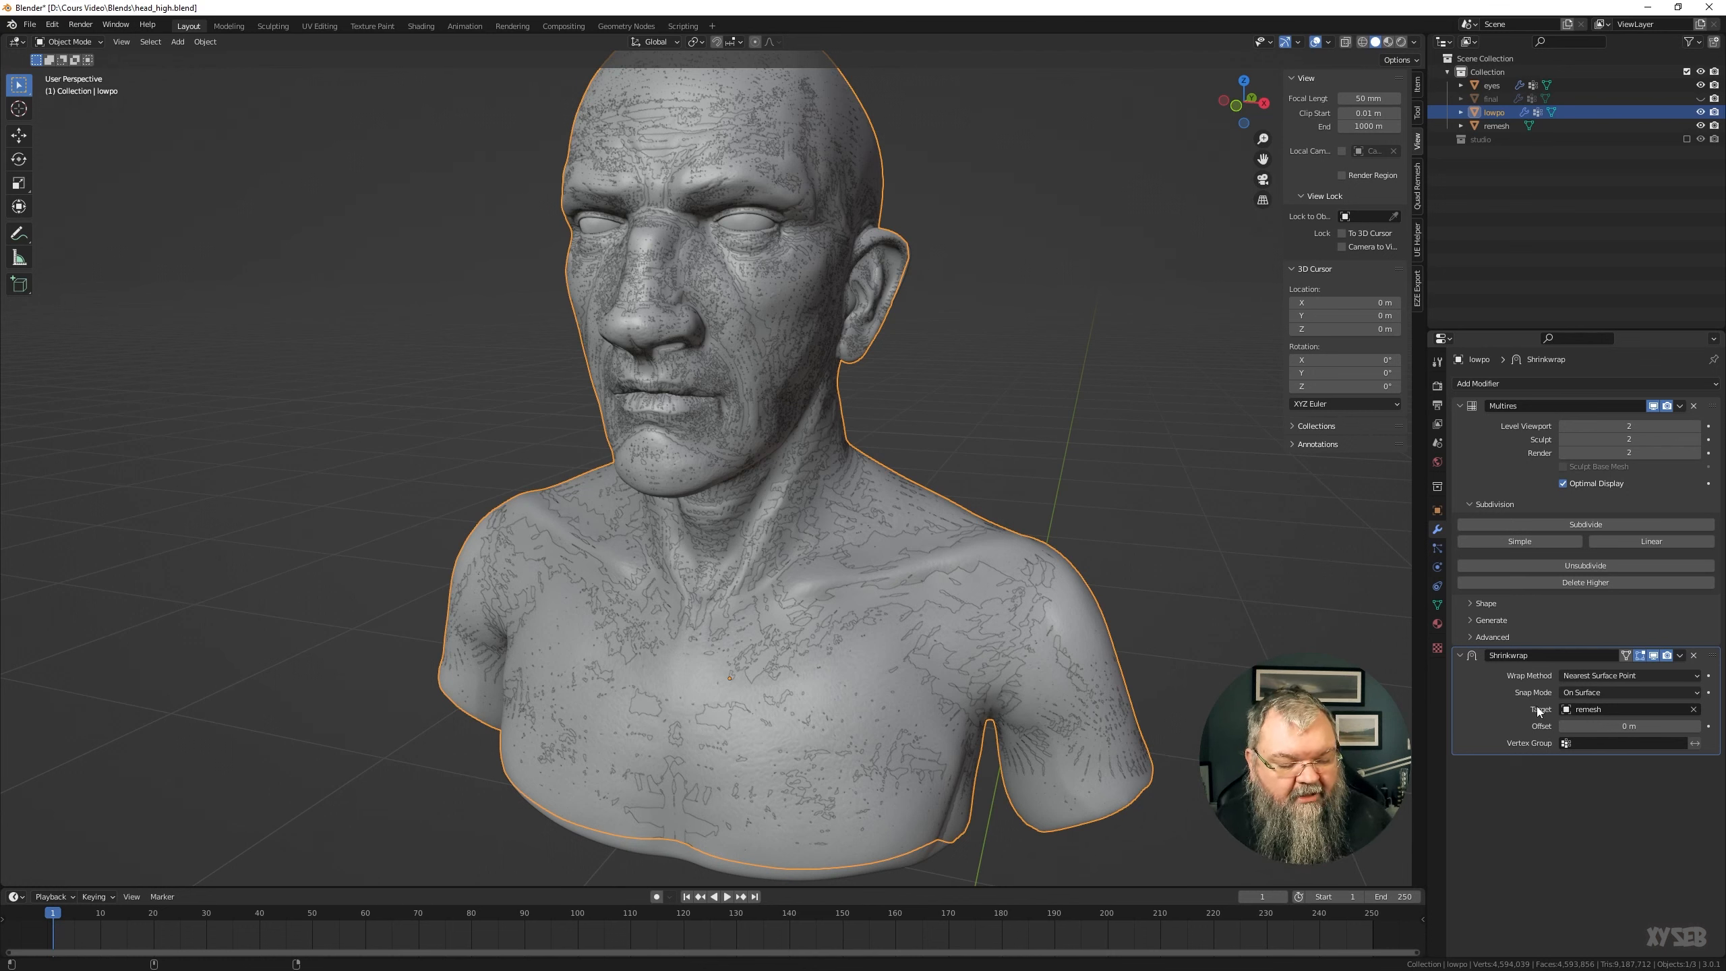
Duplicate the lowpo bust's Shrinkwrap modifier four times, keeping remesh as the target
key("shift+d")
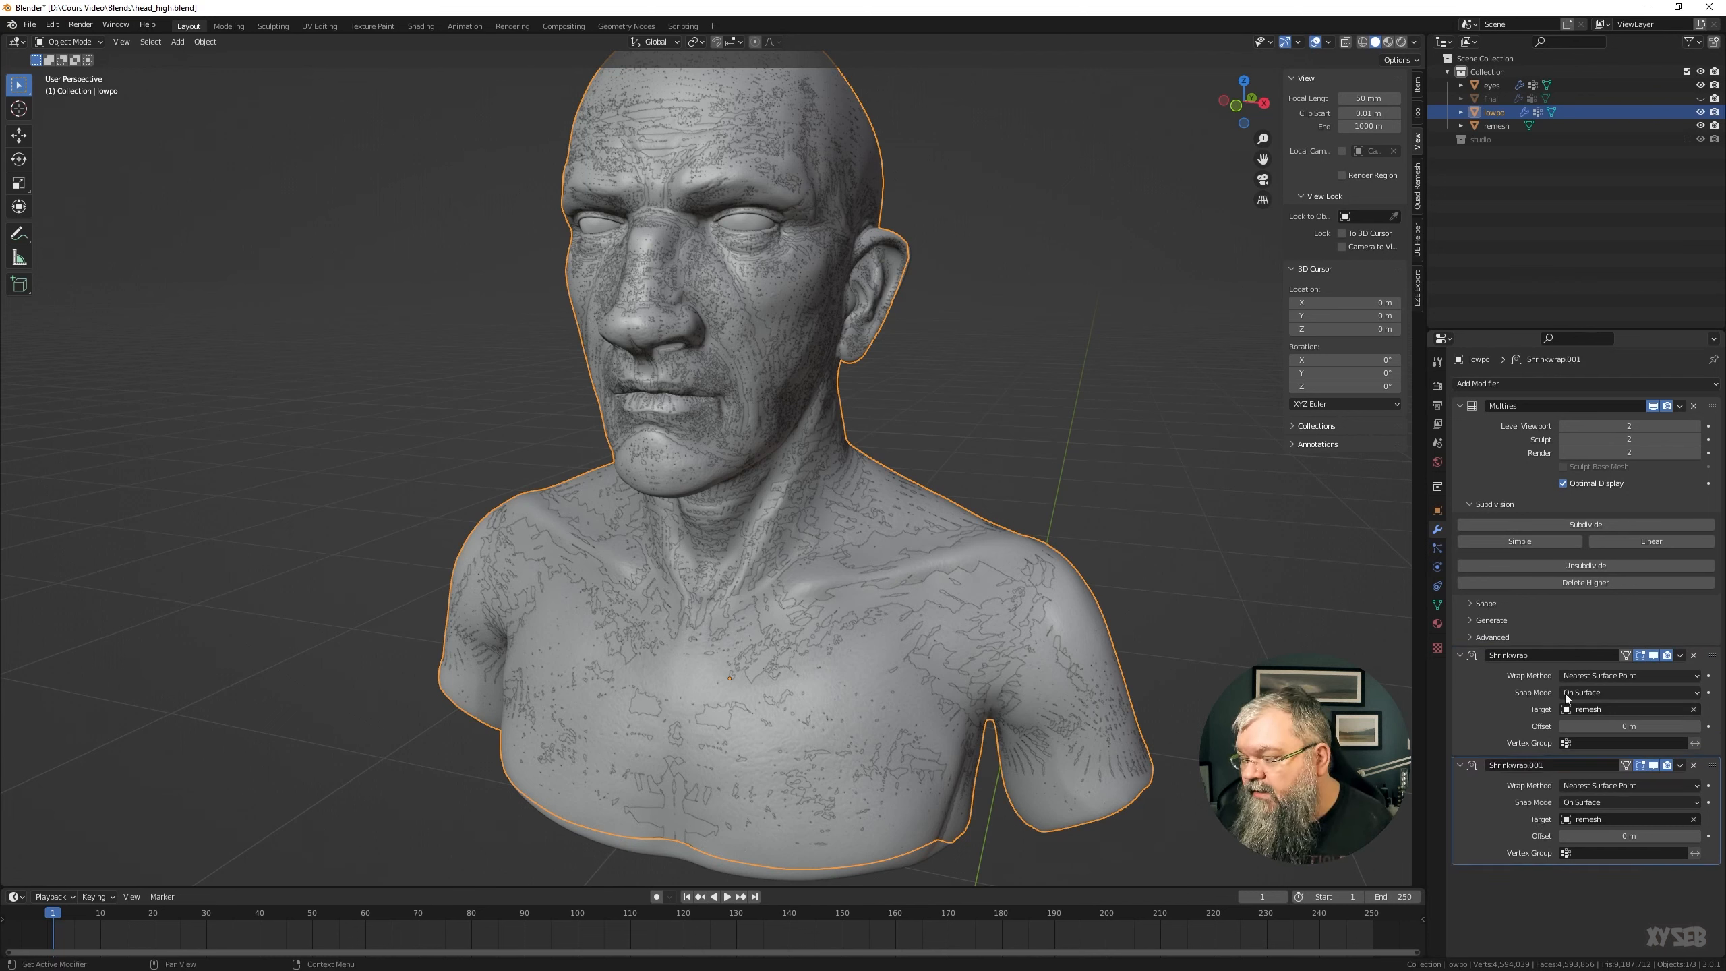
key("shift+d")
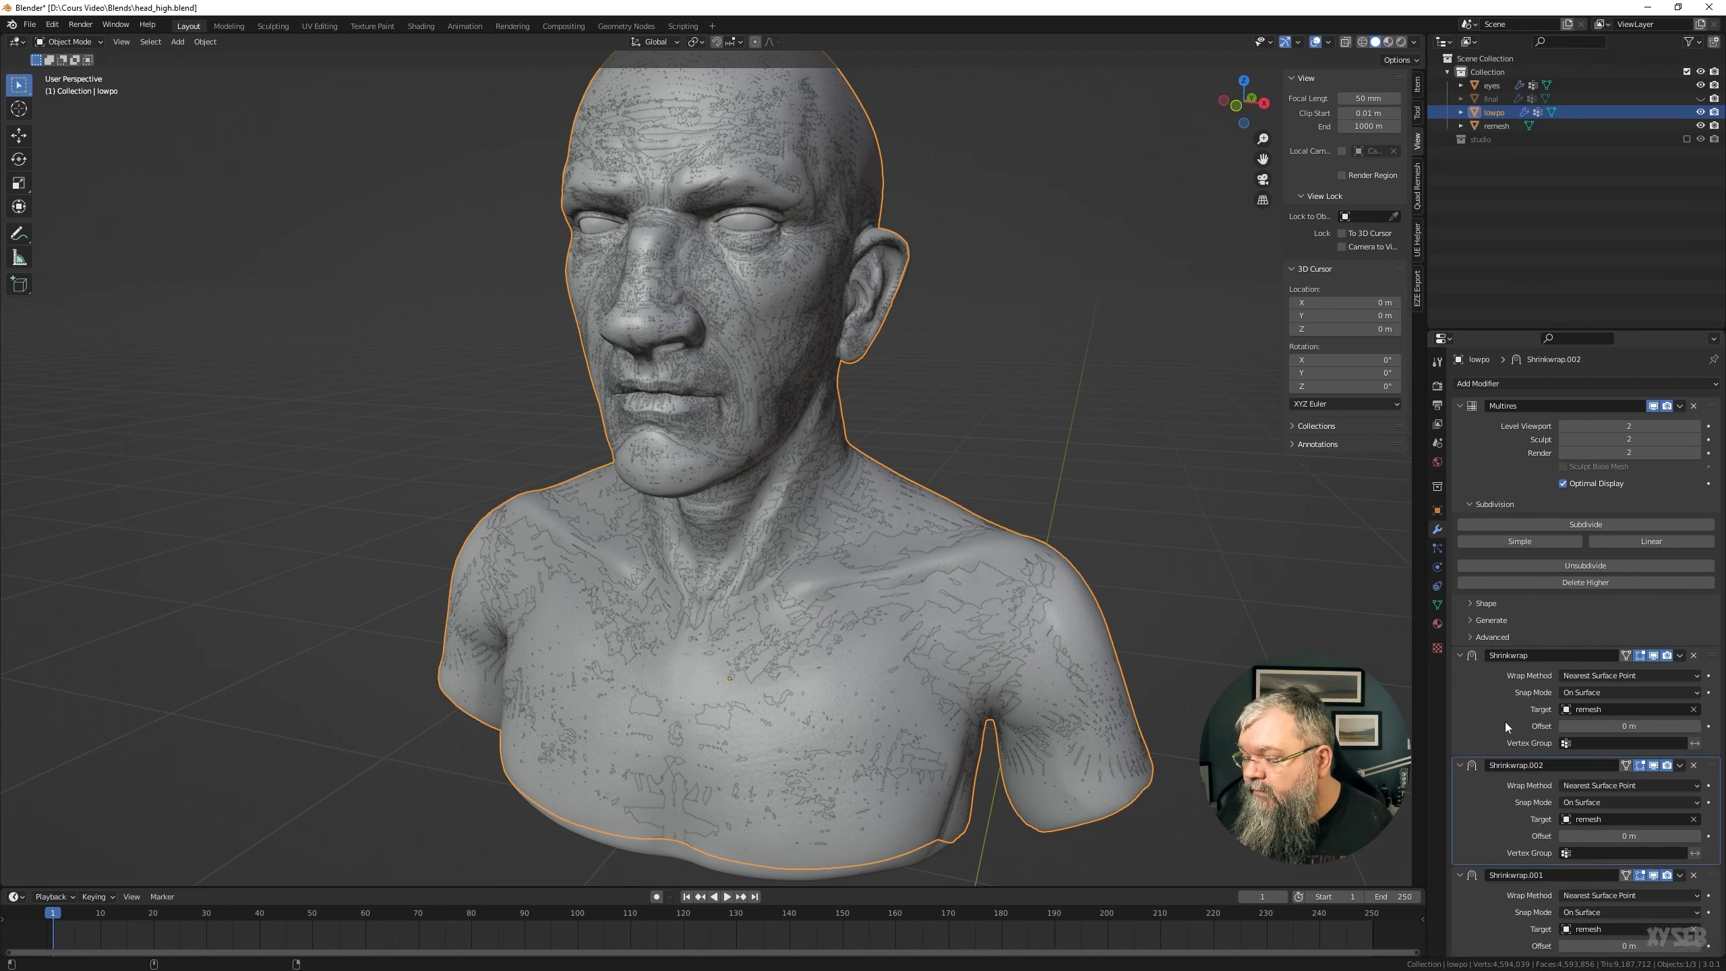
key("shift+d")
scroll(1505, 726, "down", 6)
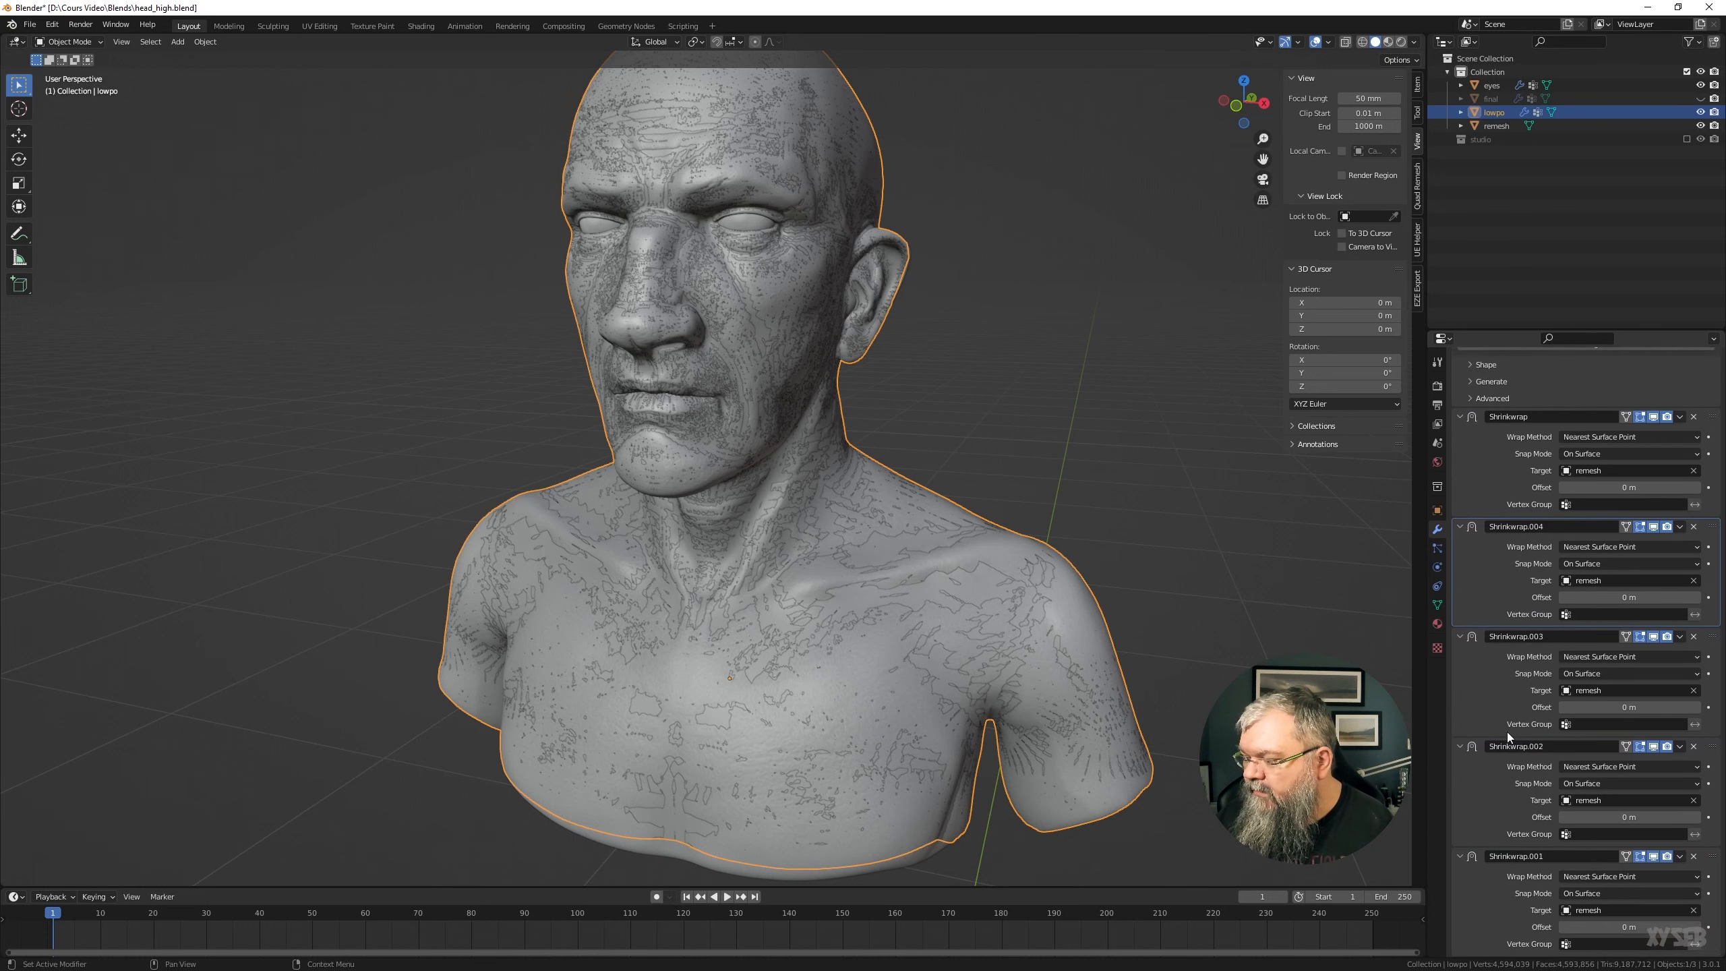
scroll(1509, 729, "up", 6)
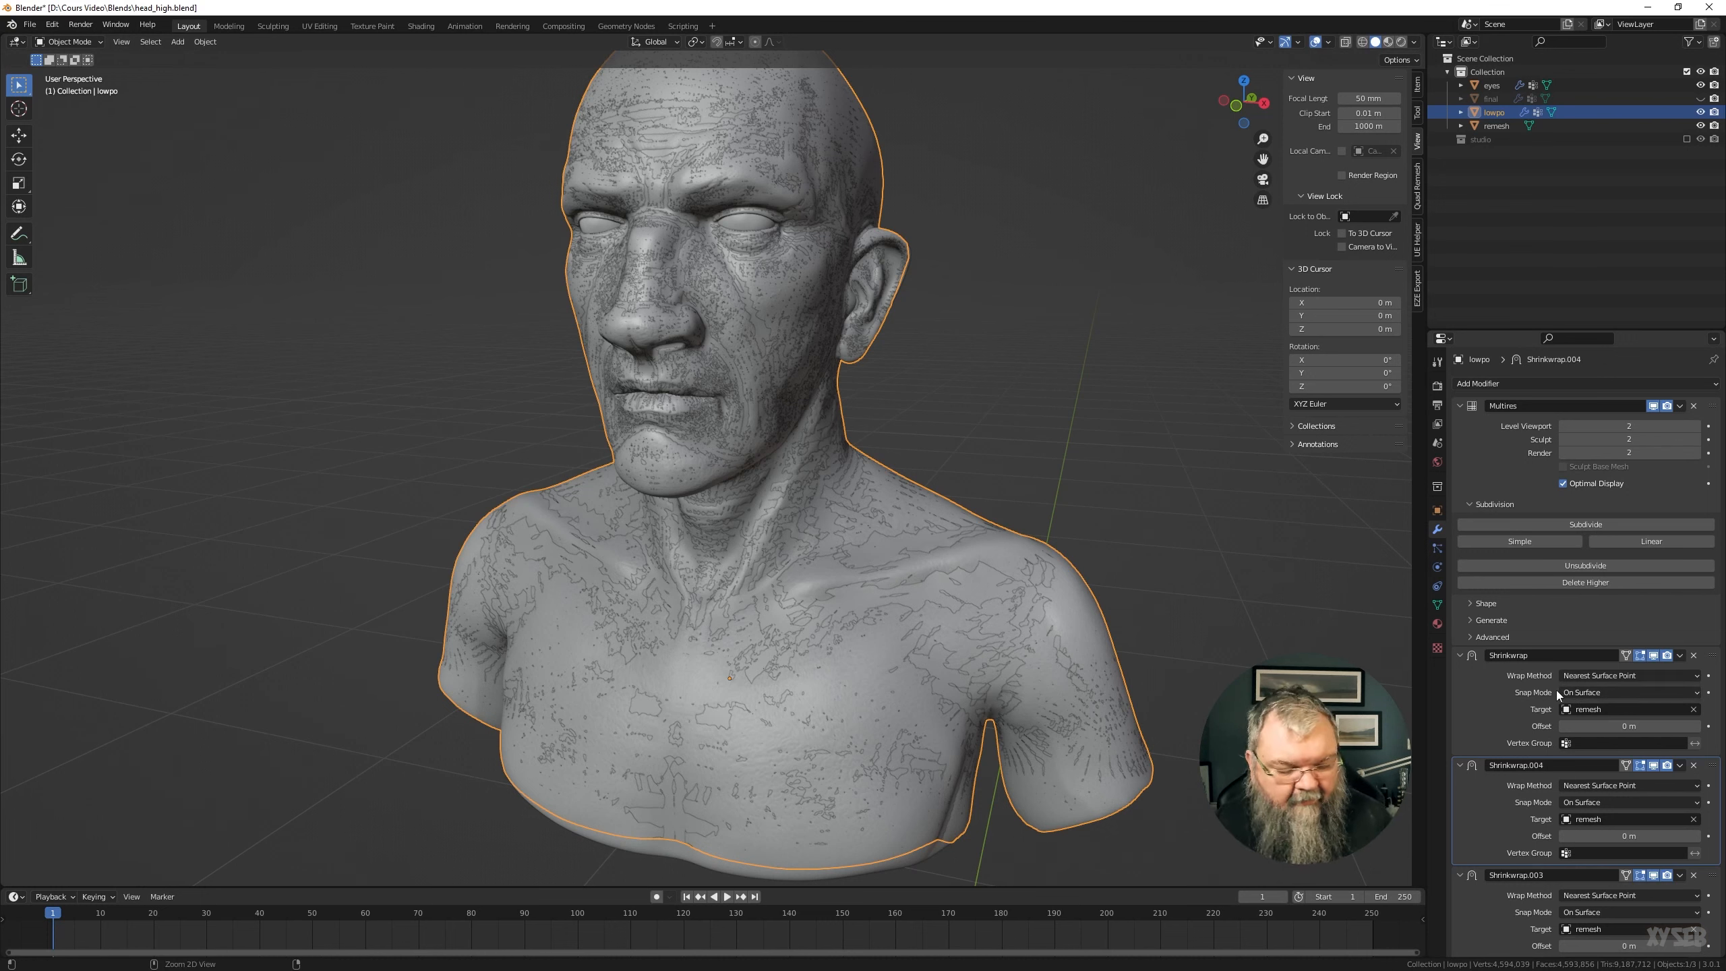
Alternately apply the topmost Shrinkwrap and subdivide the Multires modifier up to level 5, leaving one Shrinkwrap unapplied
key("ctrl+a")
left_click(1589, 527)
key("ctrl+a")
left_click(1584, 528)
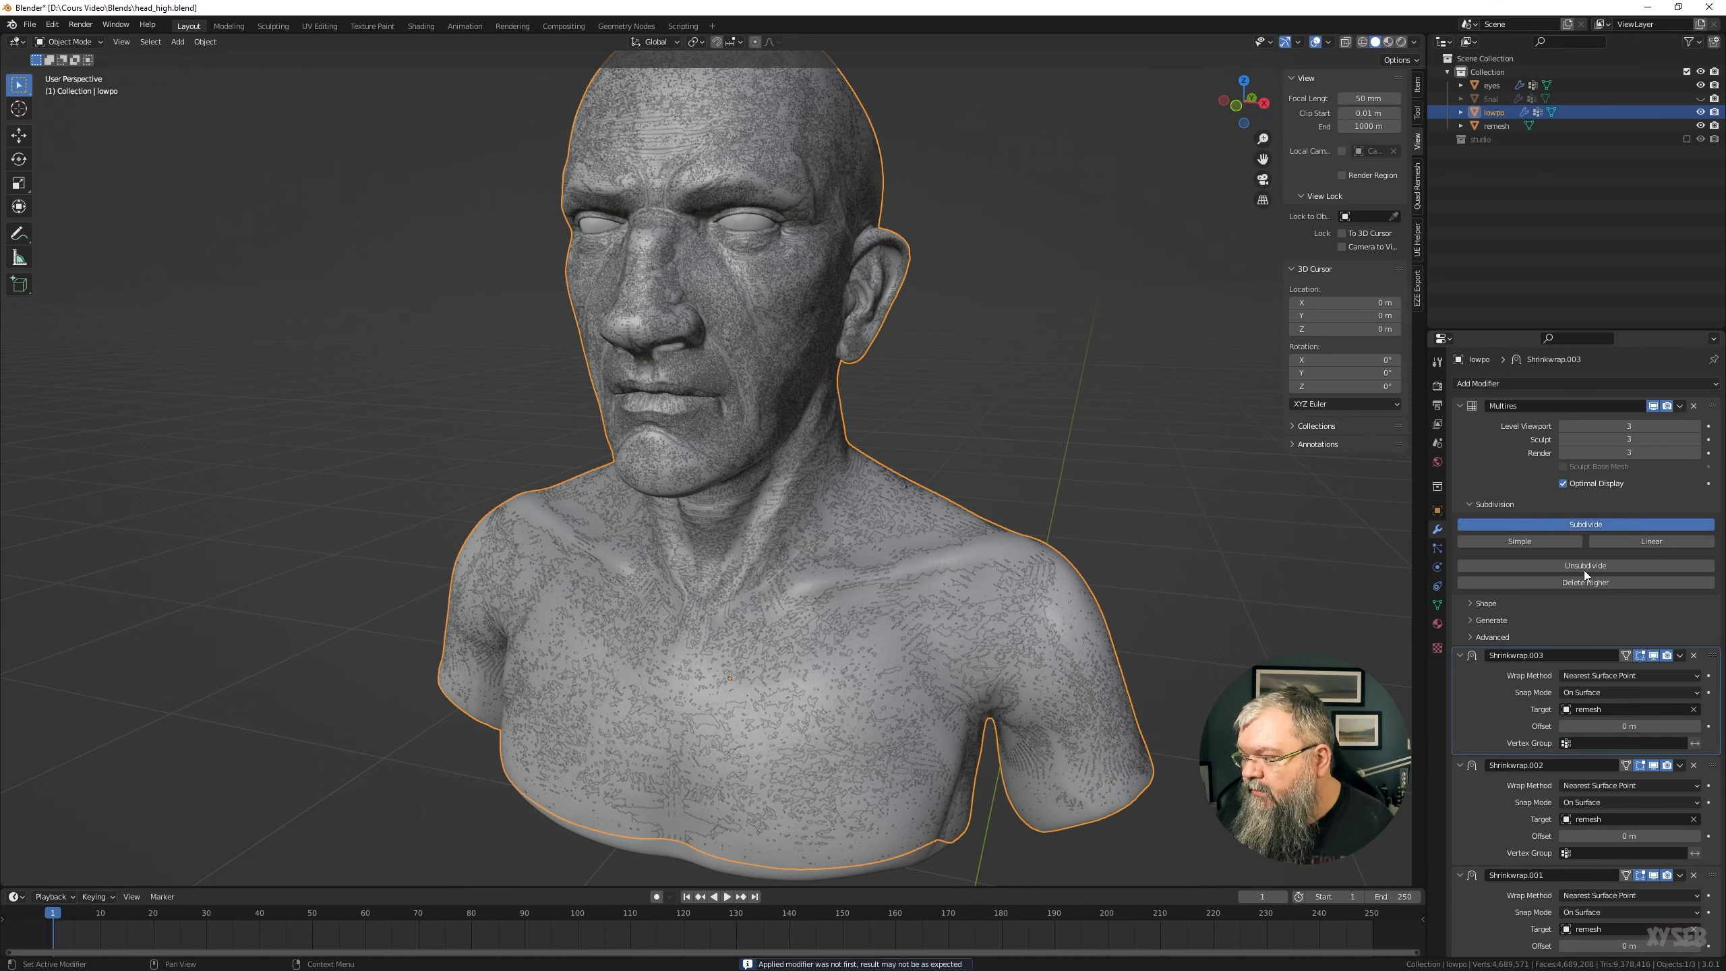
key("ctrl+a")
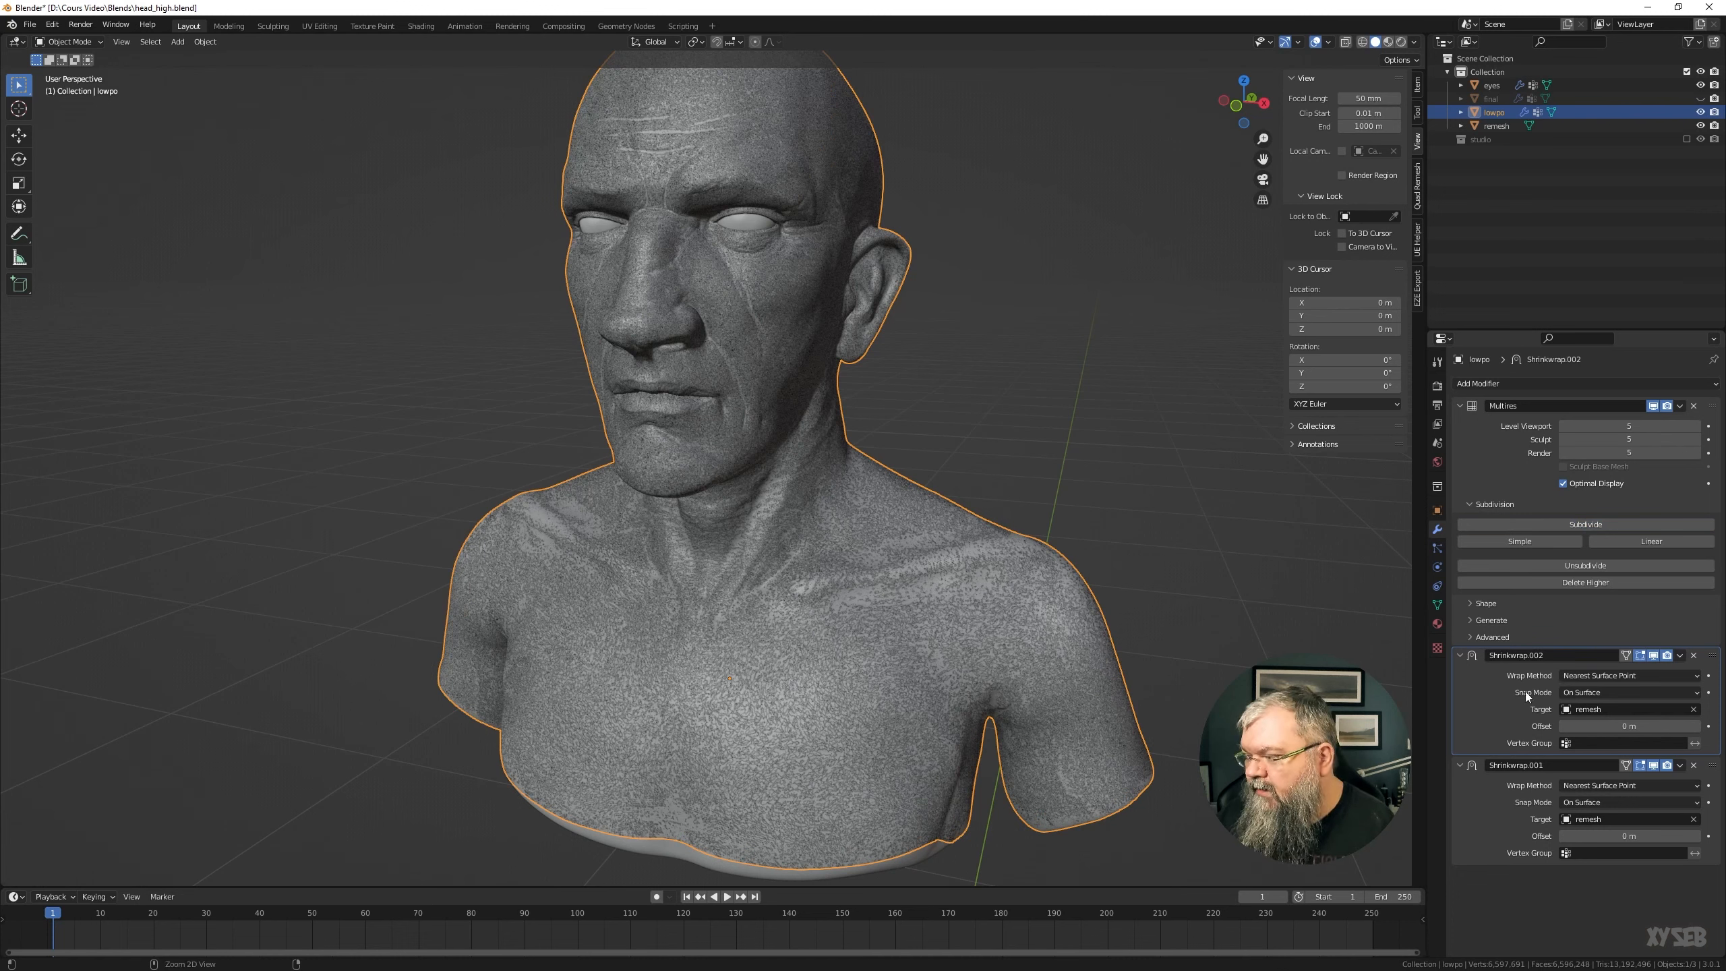
key("ctrl+a")
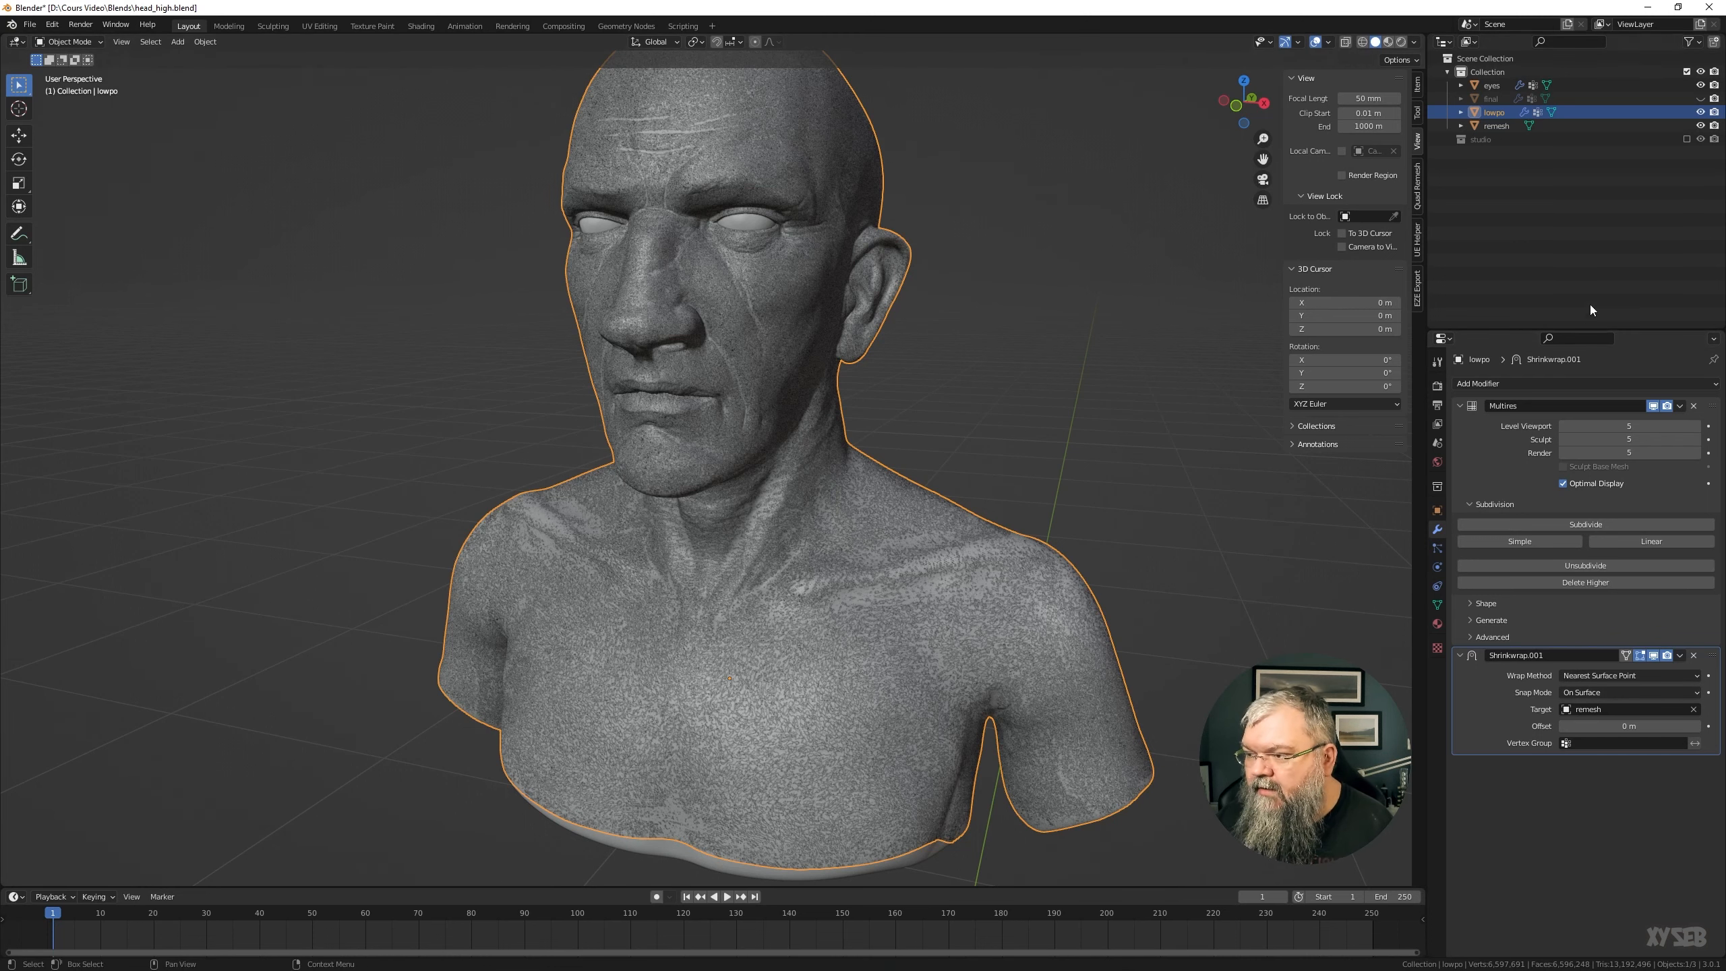
Hide the remesh bust, subdivide the lowpo bust's Multires modifier to level 6, and show the remesh bust again
left_click(1701, 126)
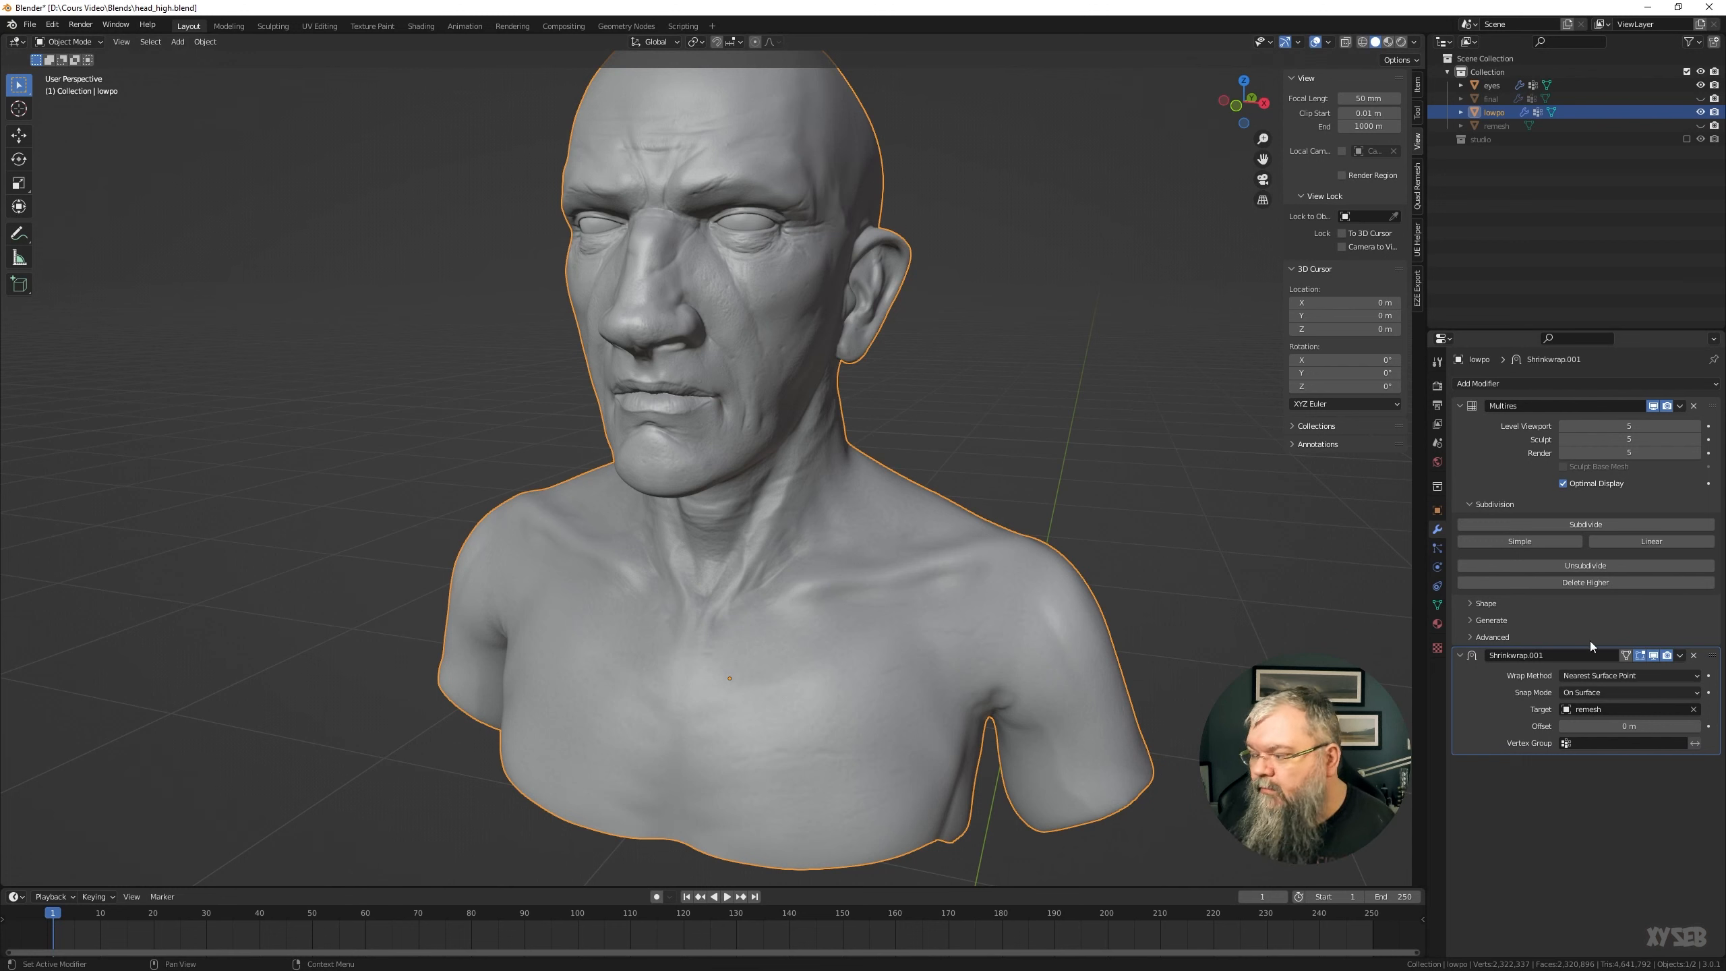
left_click(1620, 523)
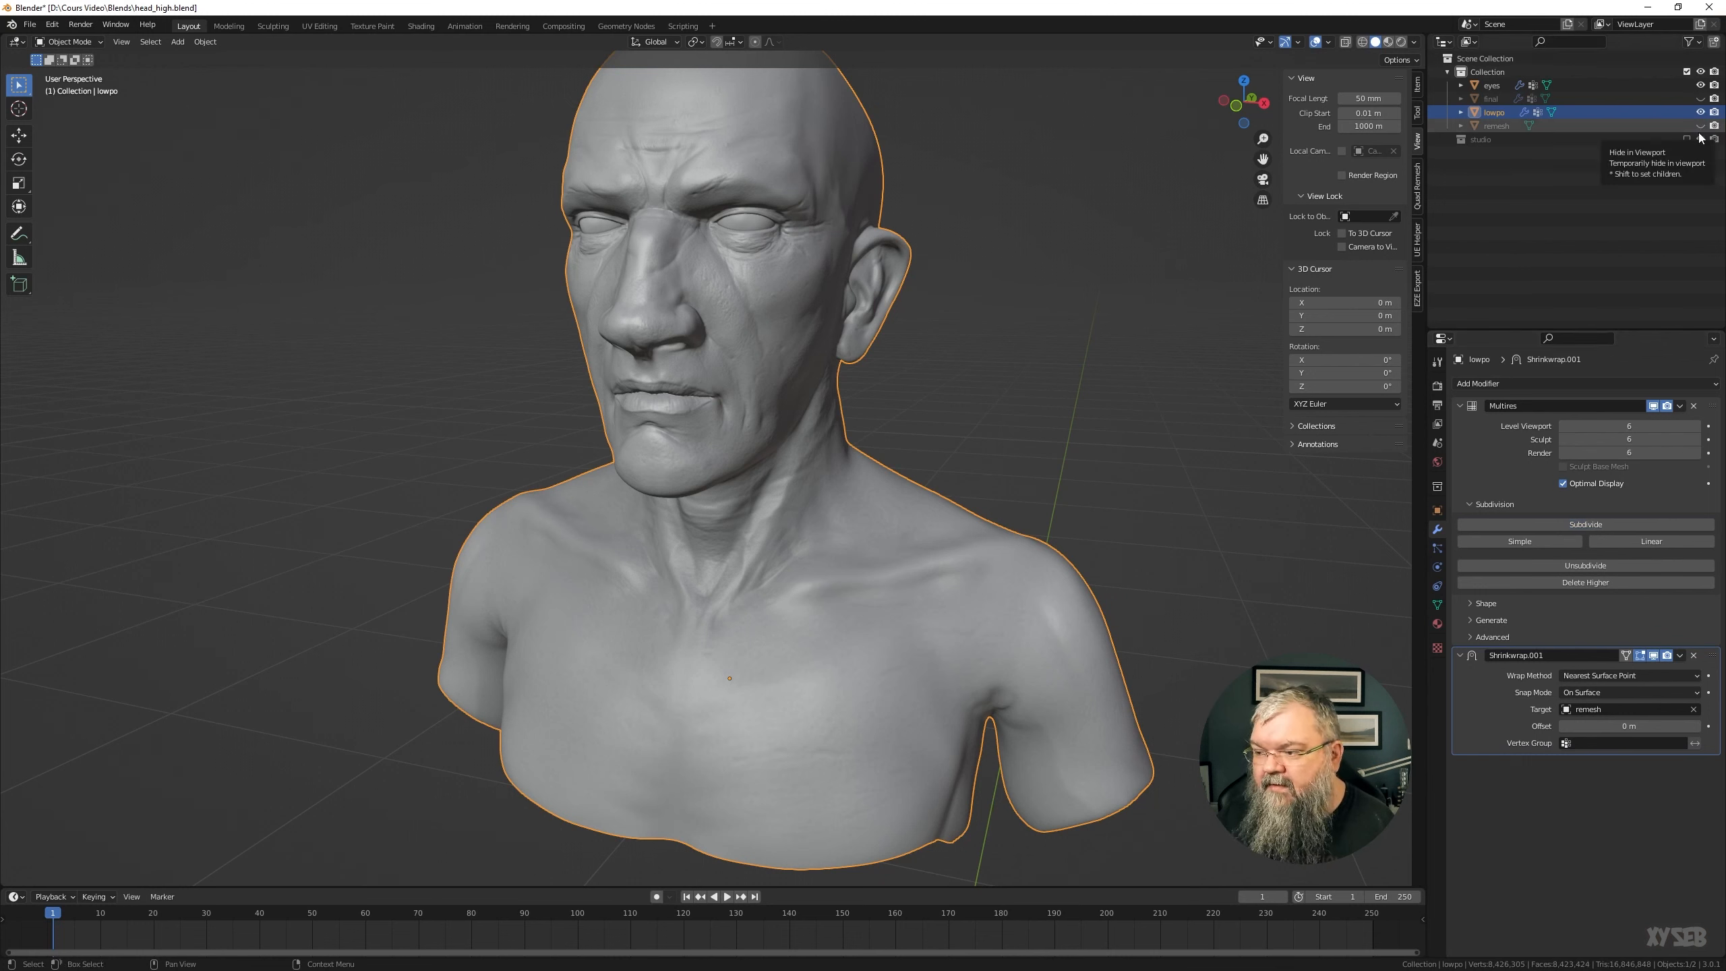
left_click(1701, 126)
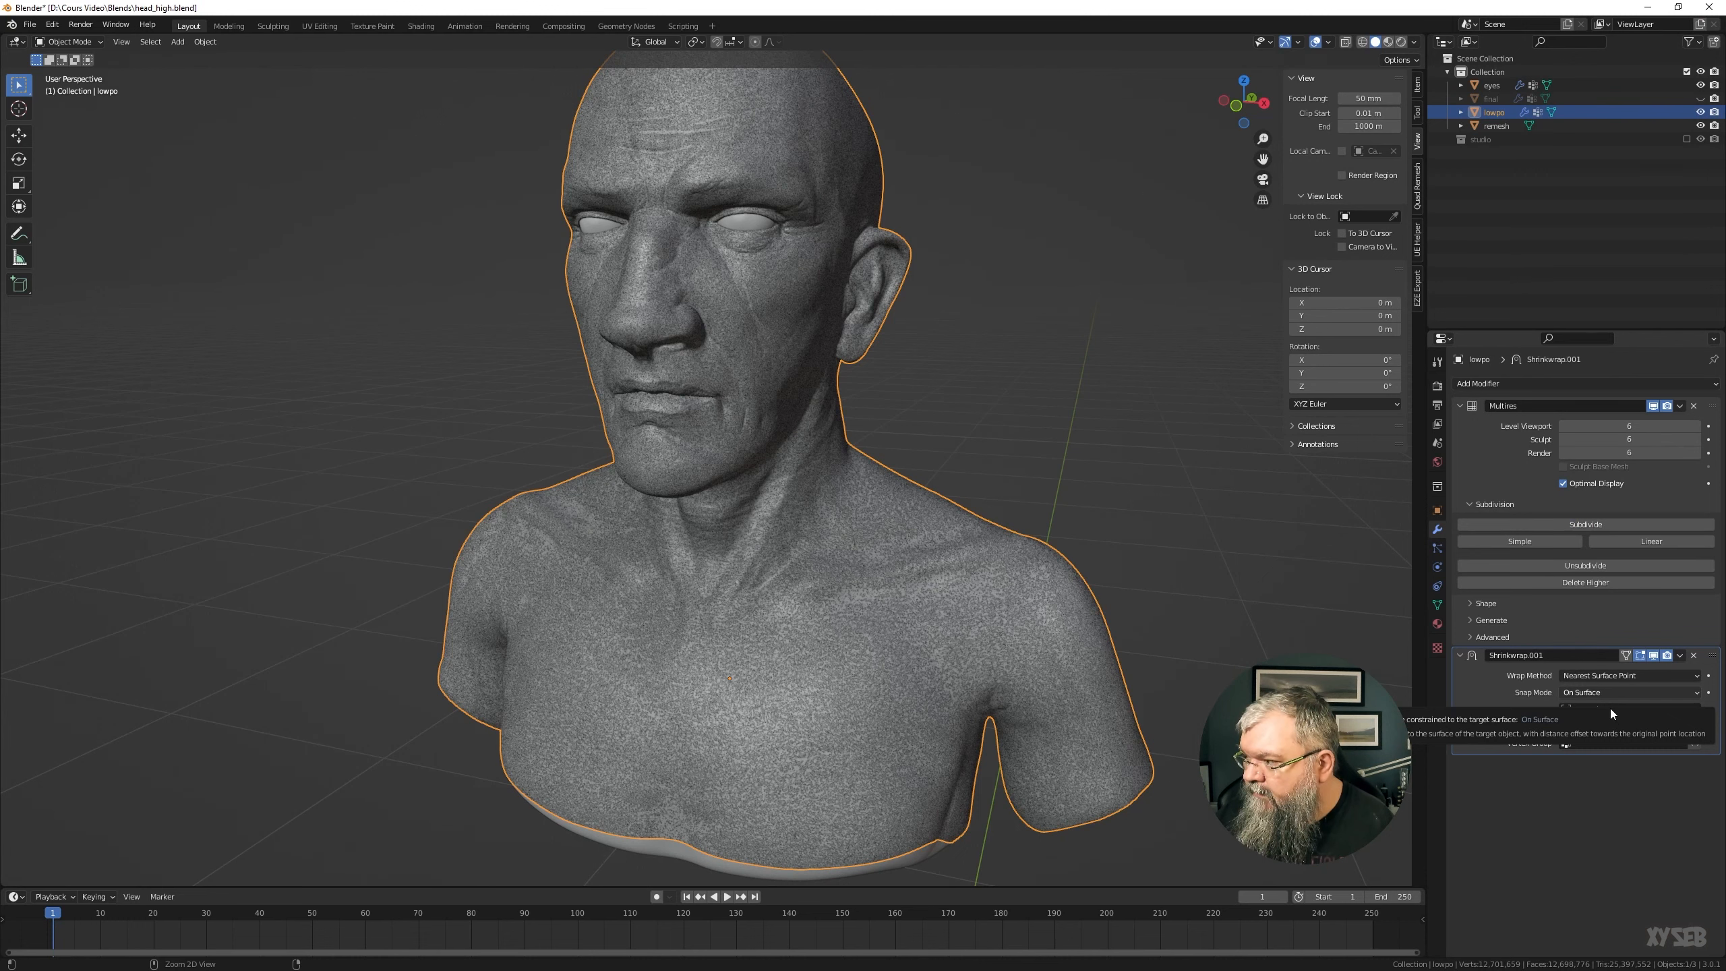
Apply the remaining Shrinkwrap modifier on the lowpo bust and hide the remesh bust
key("ctrl+a")
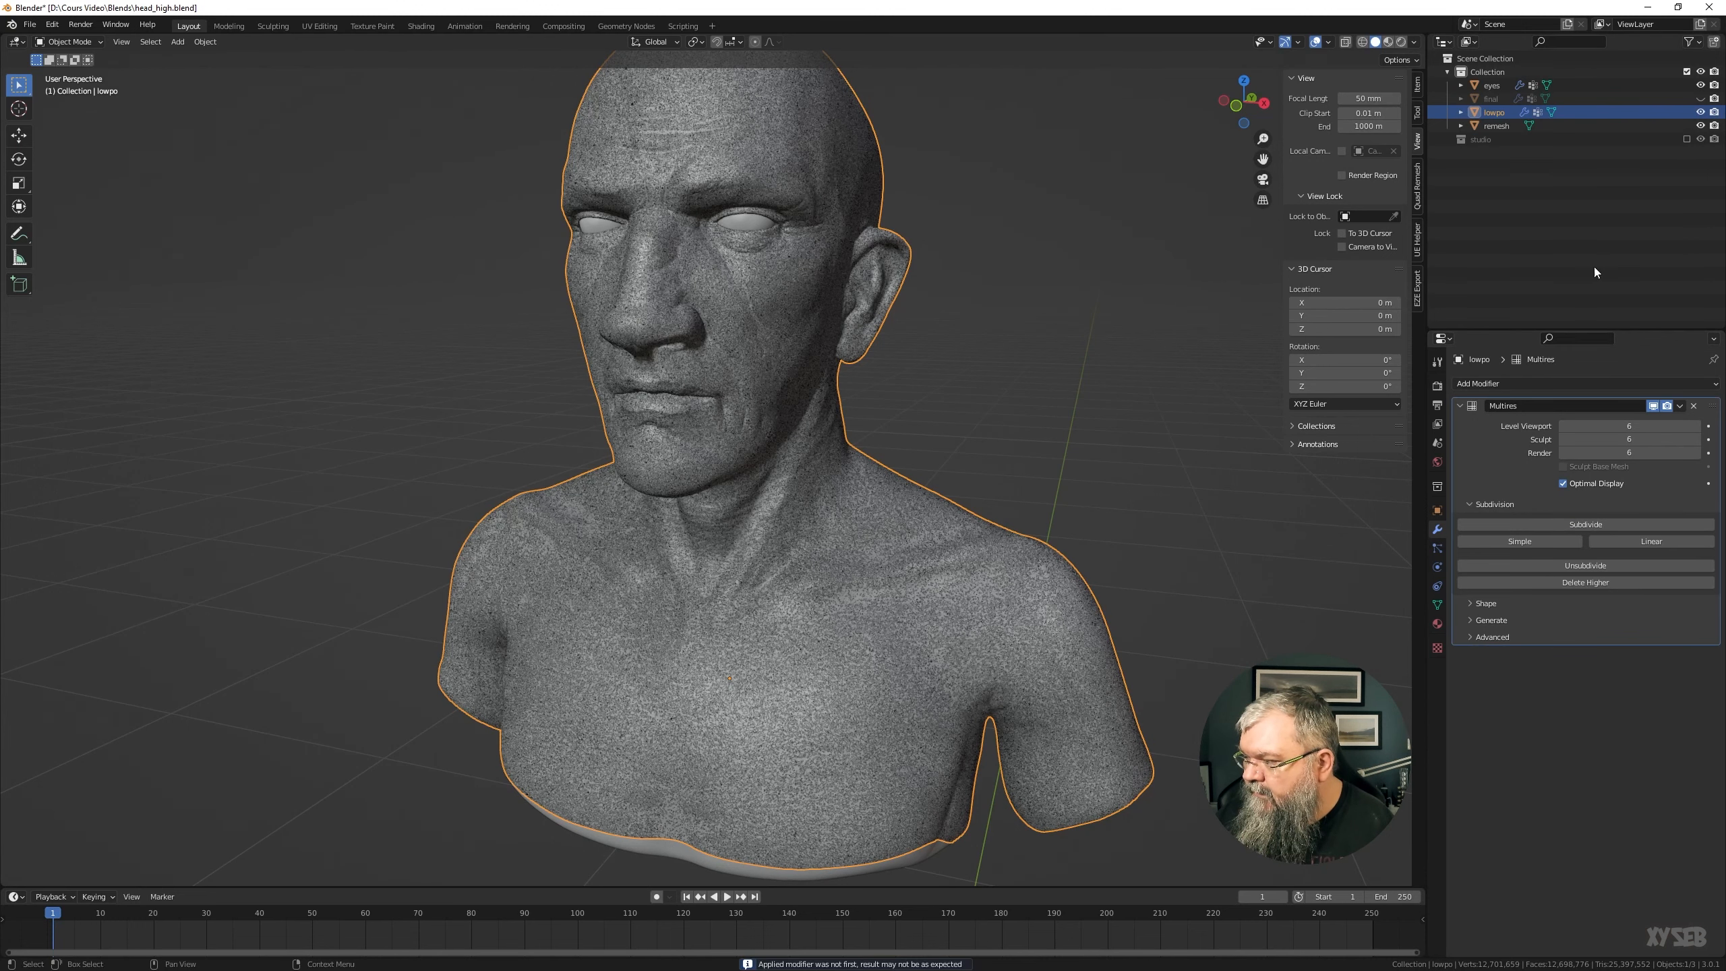
left_click(1701, 127)
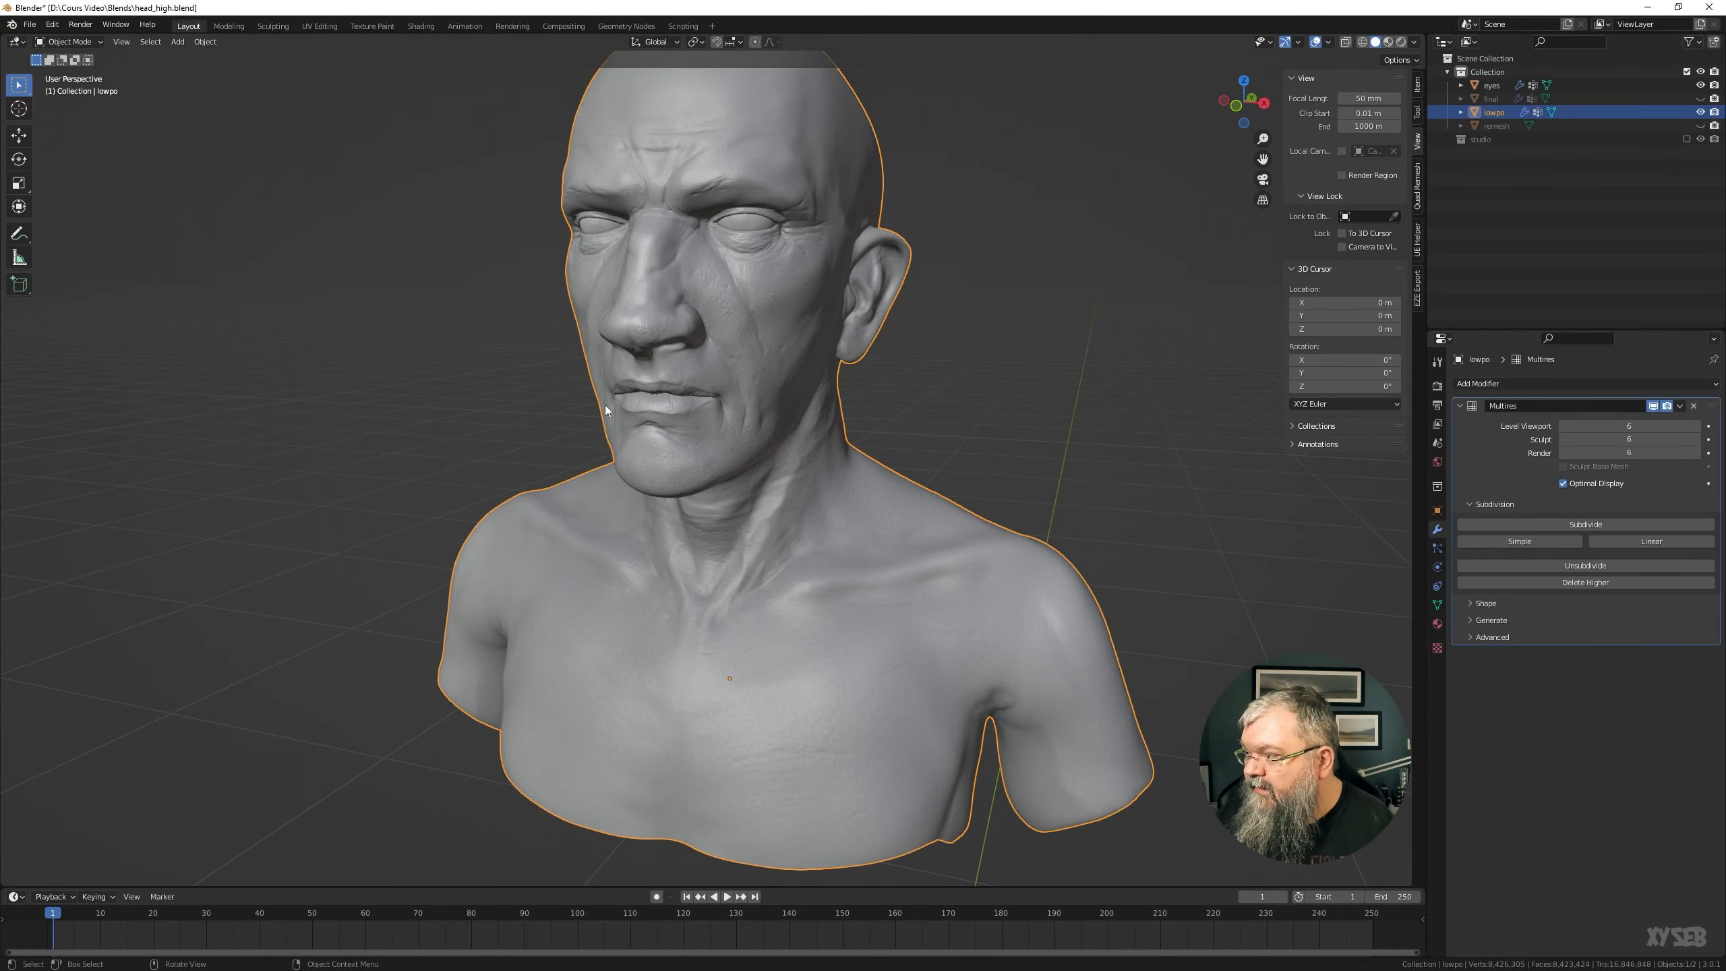
middle_click_drag(926, 465, 771, 375)
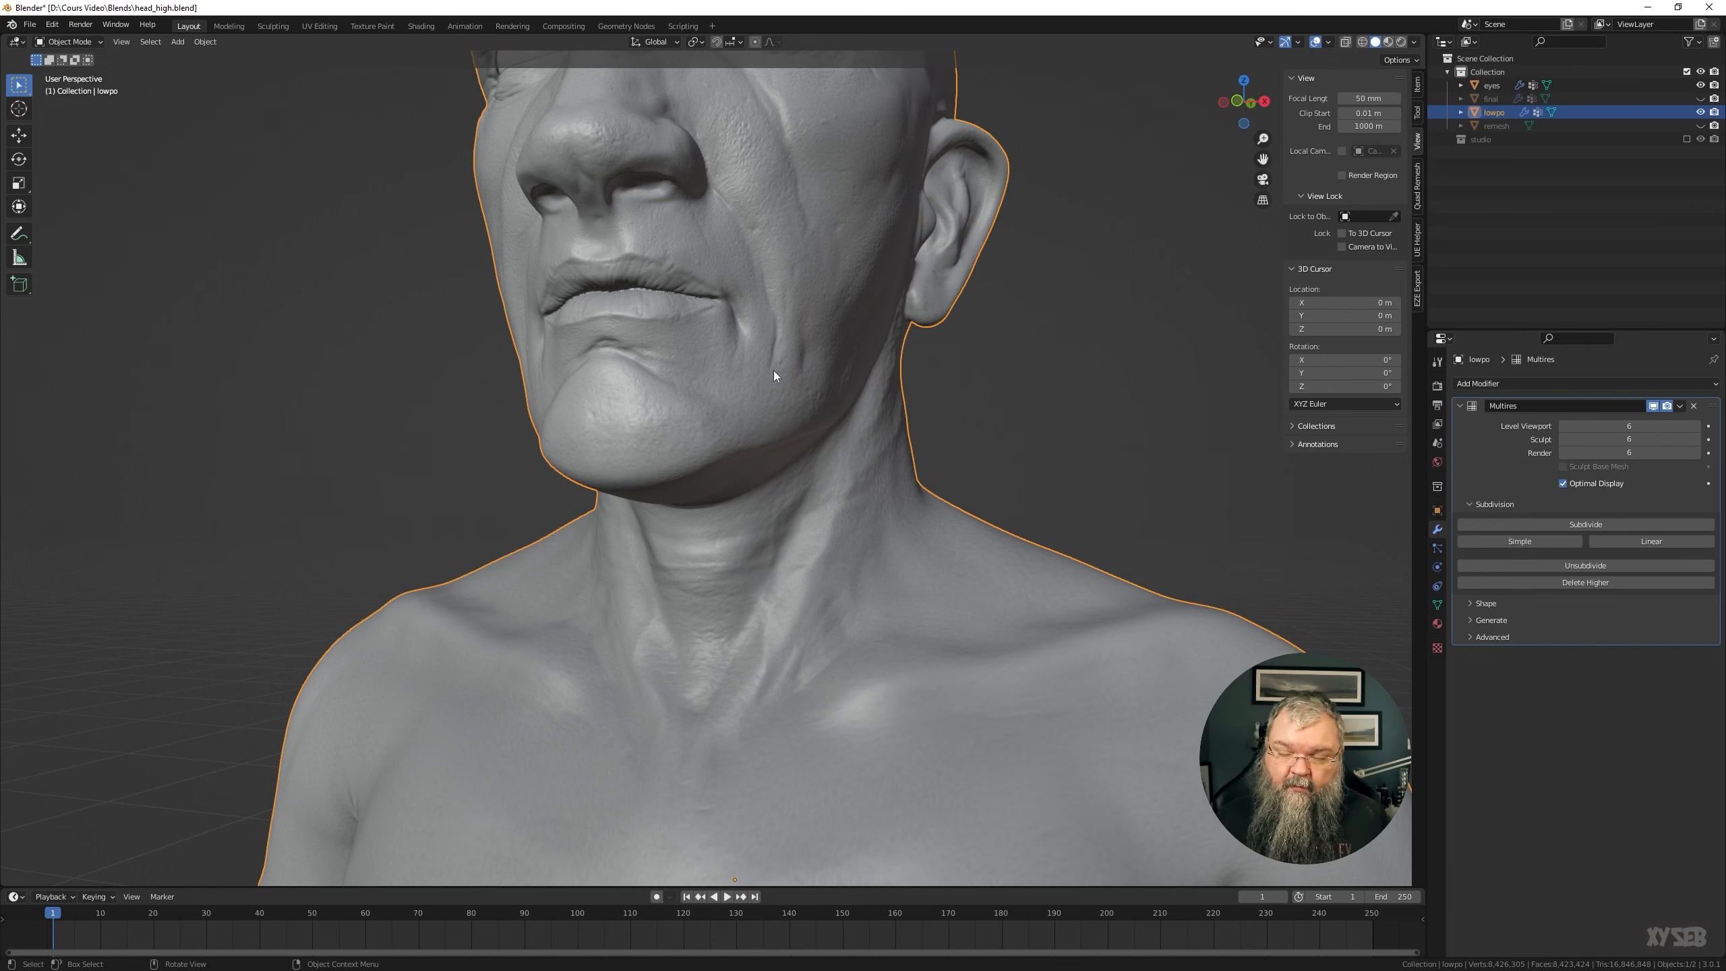
middle_click_drag(918, 246, 948, 271)
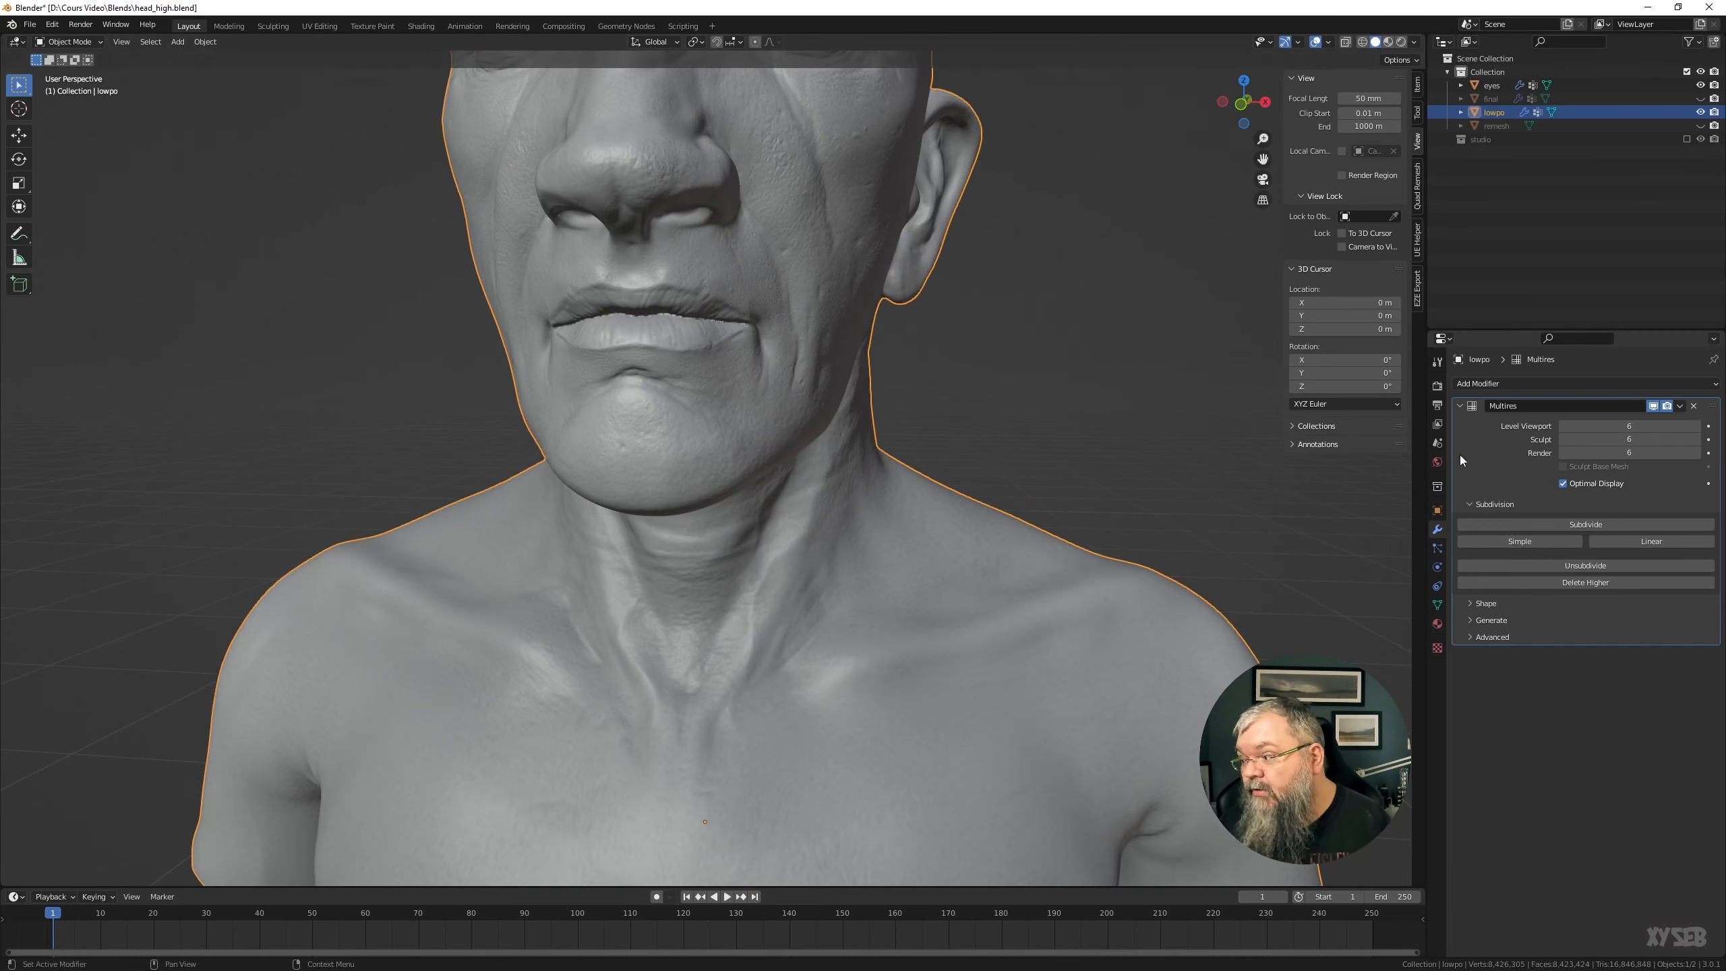
middle_click_drag(863, 313, 673, 246)
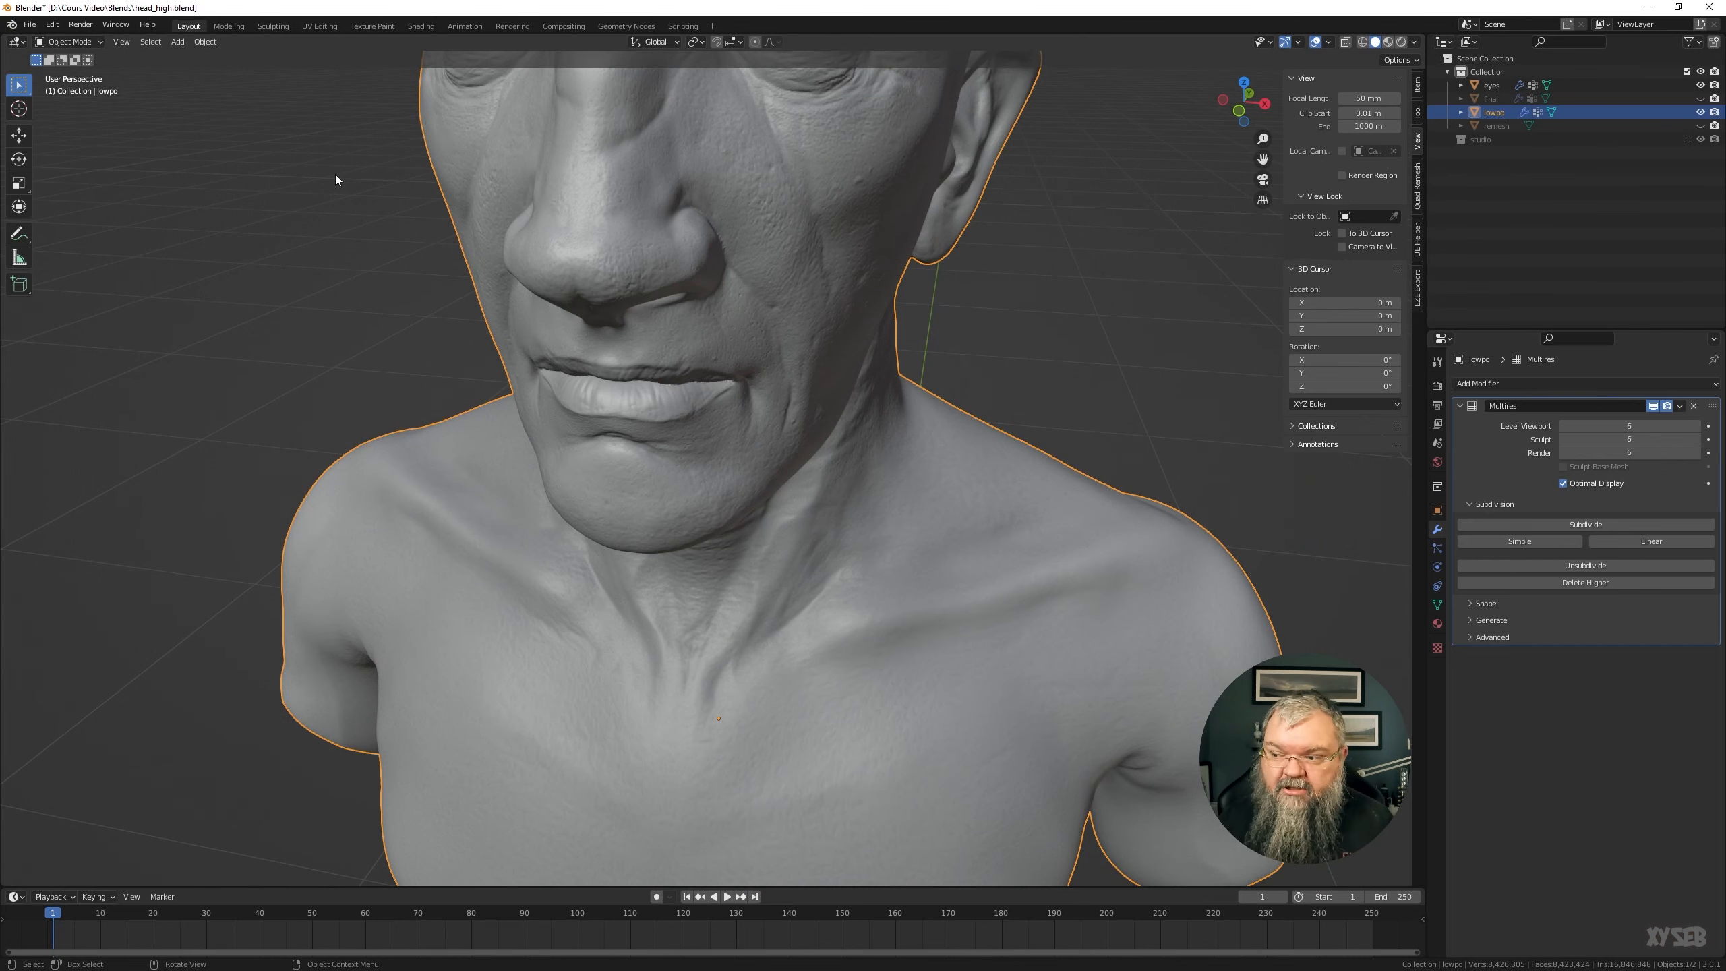
scroll(438, 183, "down", 6)
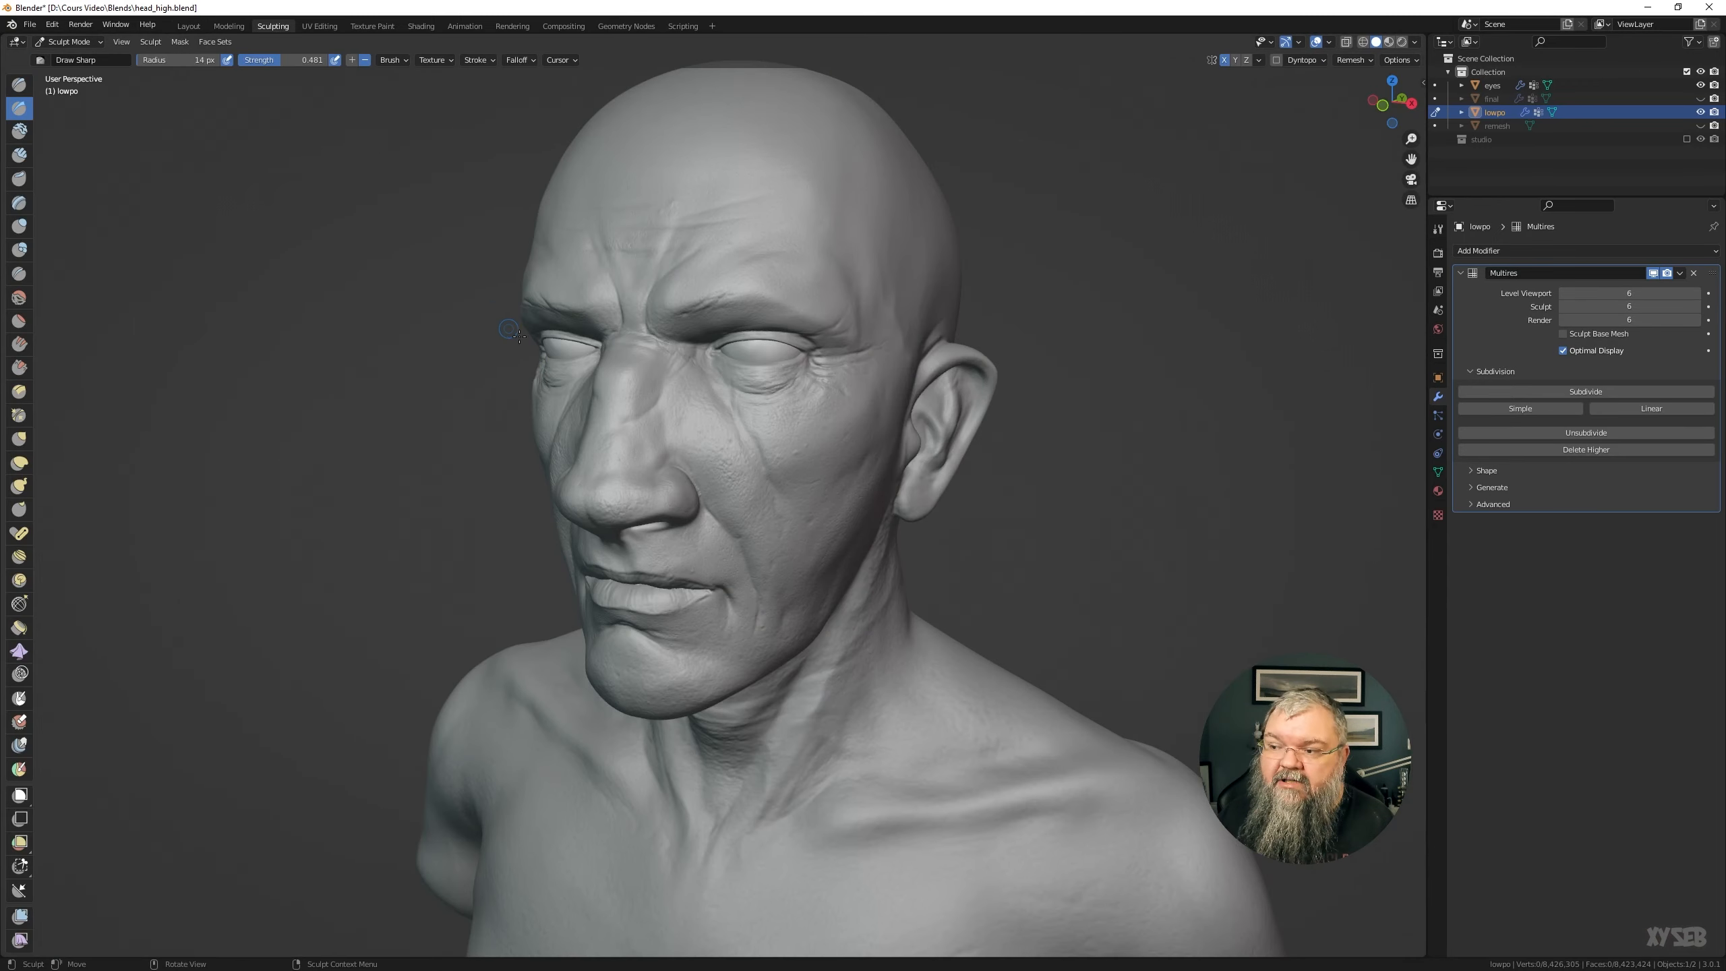
mouse_move(425, 381)
middle_mouse_down()
mouse_move(489, 384)
mouse_move(364, 391)
mouse_move(401, 398)
middle_mouse_up()
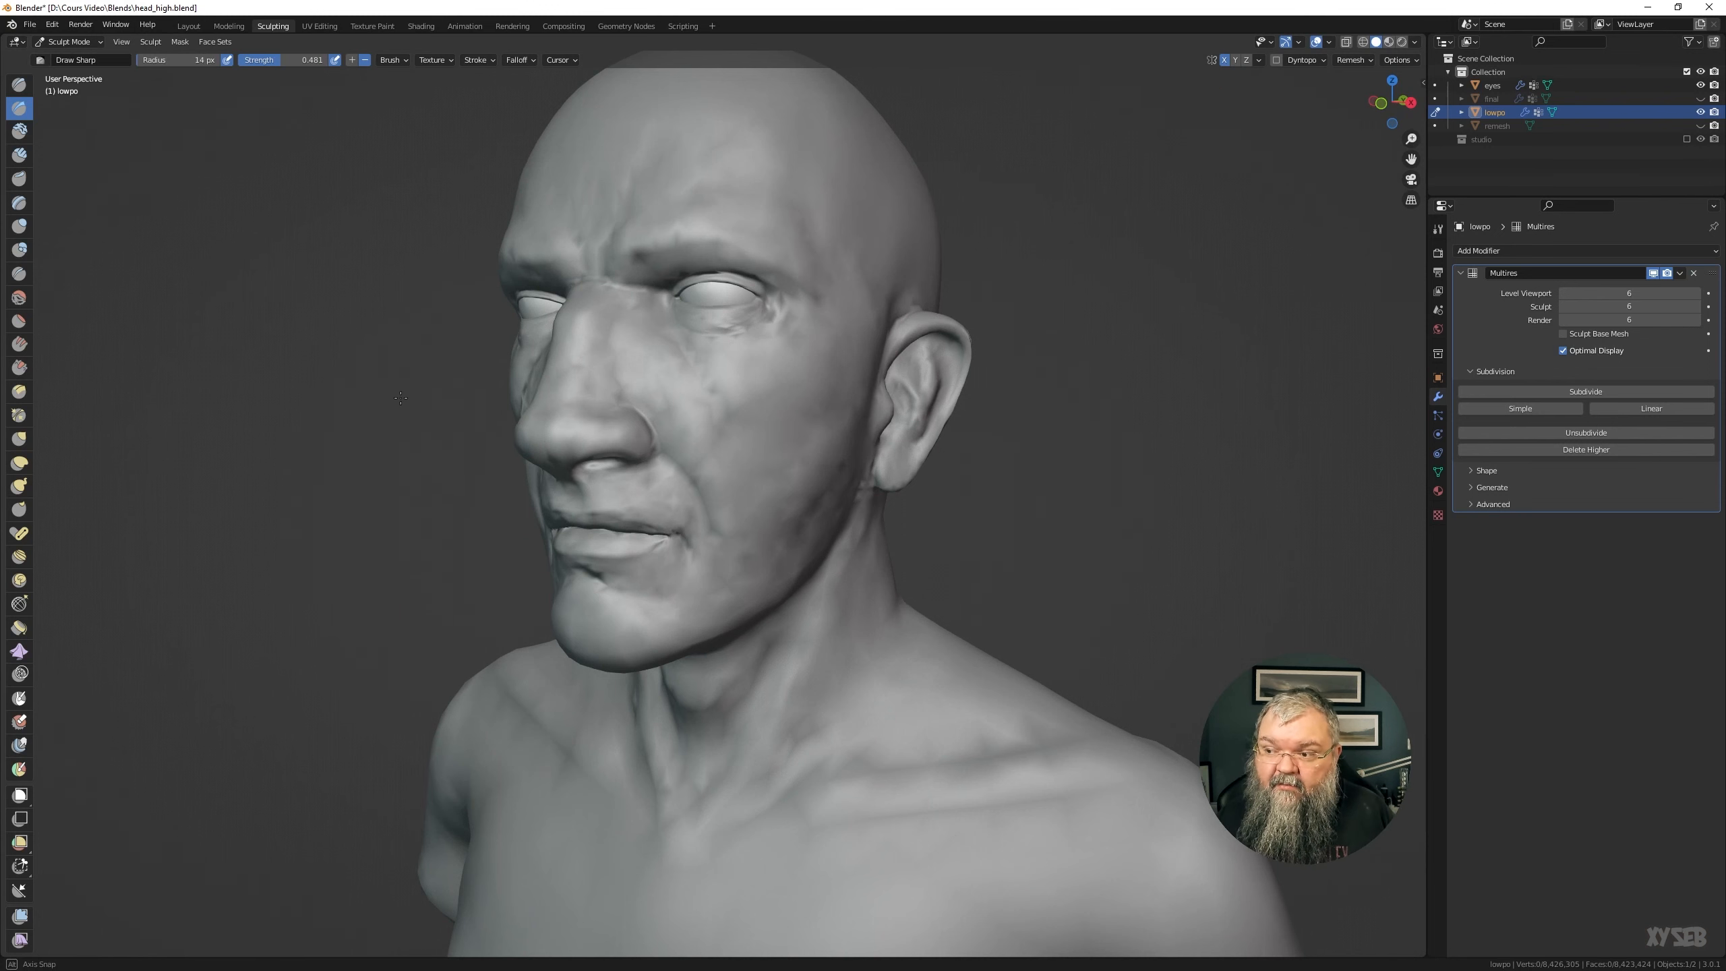
mouse_move(401, 398)
middle_mouse_down()
mouse_move(374, 400)
mouse_move(399, 387)
mouse_move(498, 469)
mouse_move(434, 442)
middle_mouse_up()
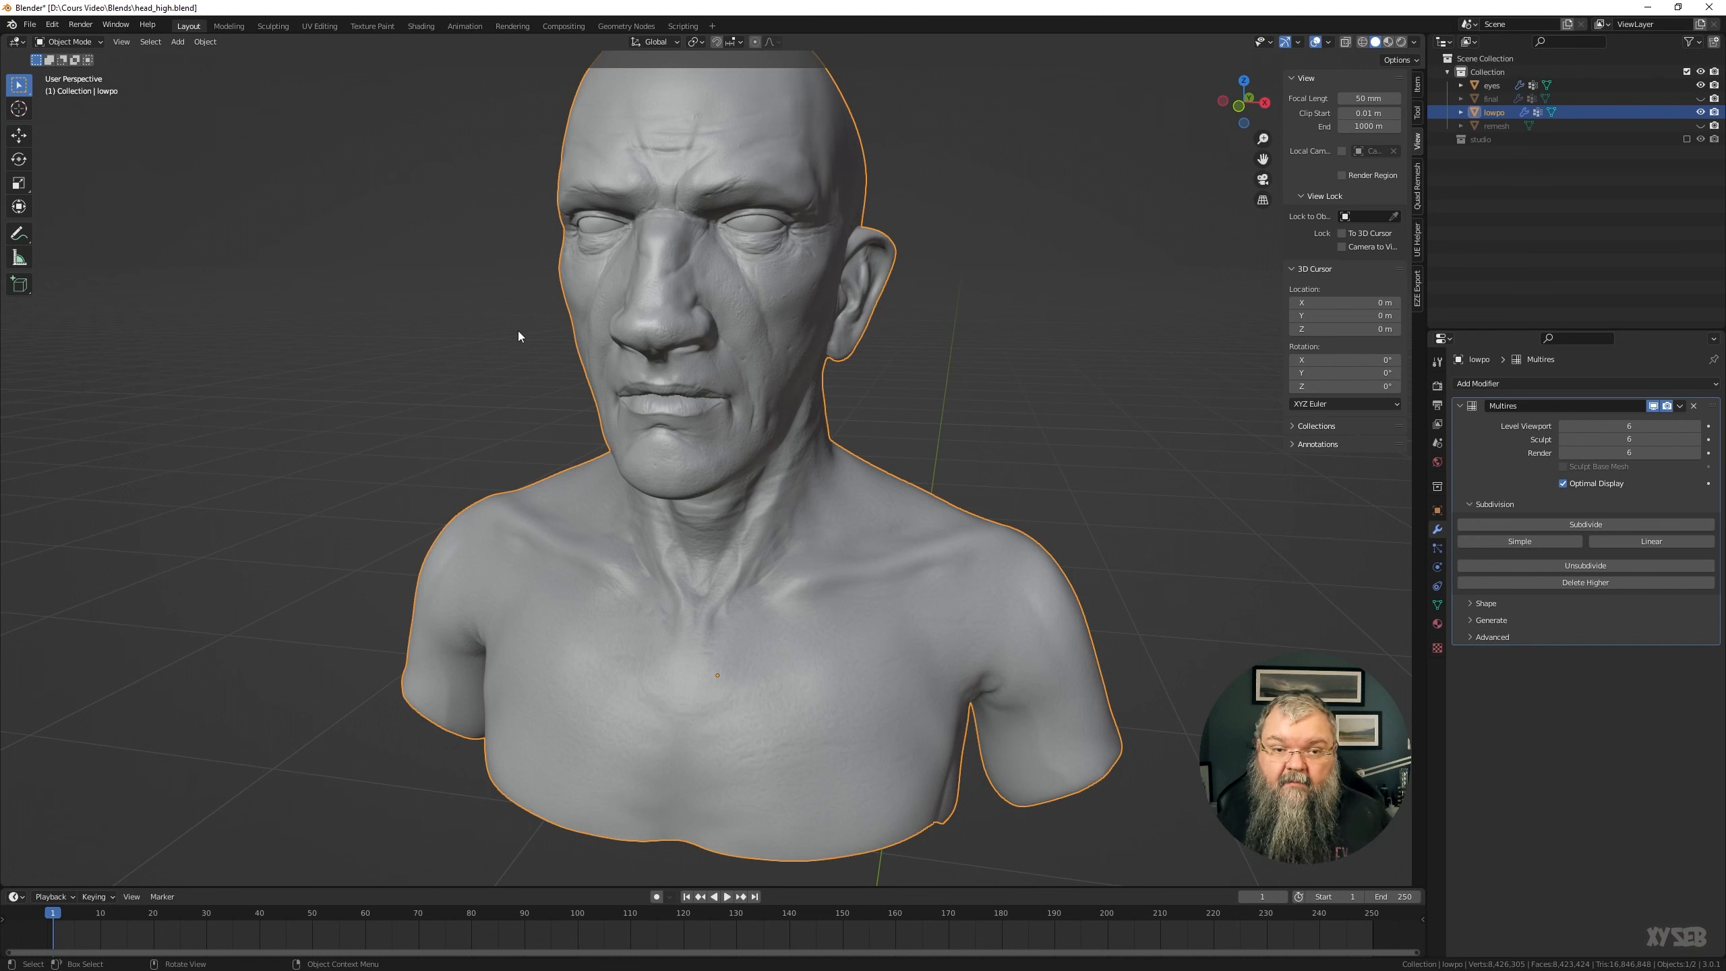
Set the Multires modifier's viewport level to 4 on the lowpo bust
left_click(1629, 424)
type("4")
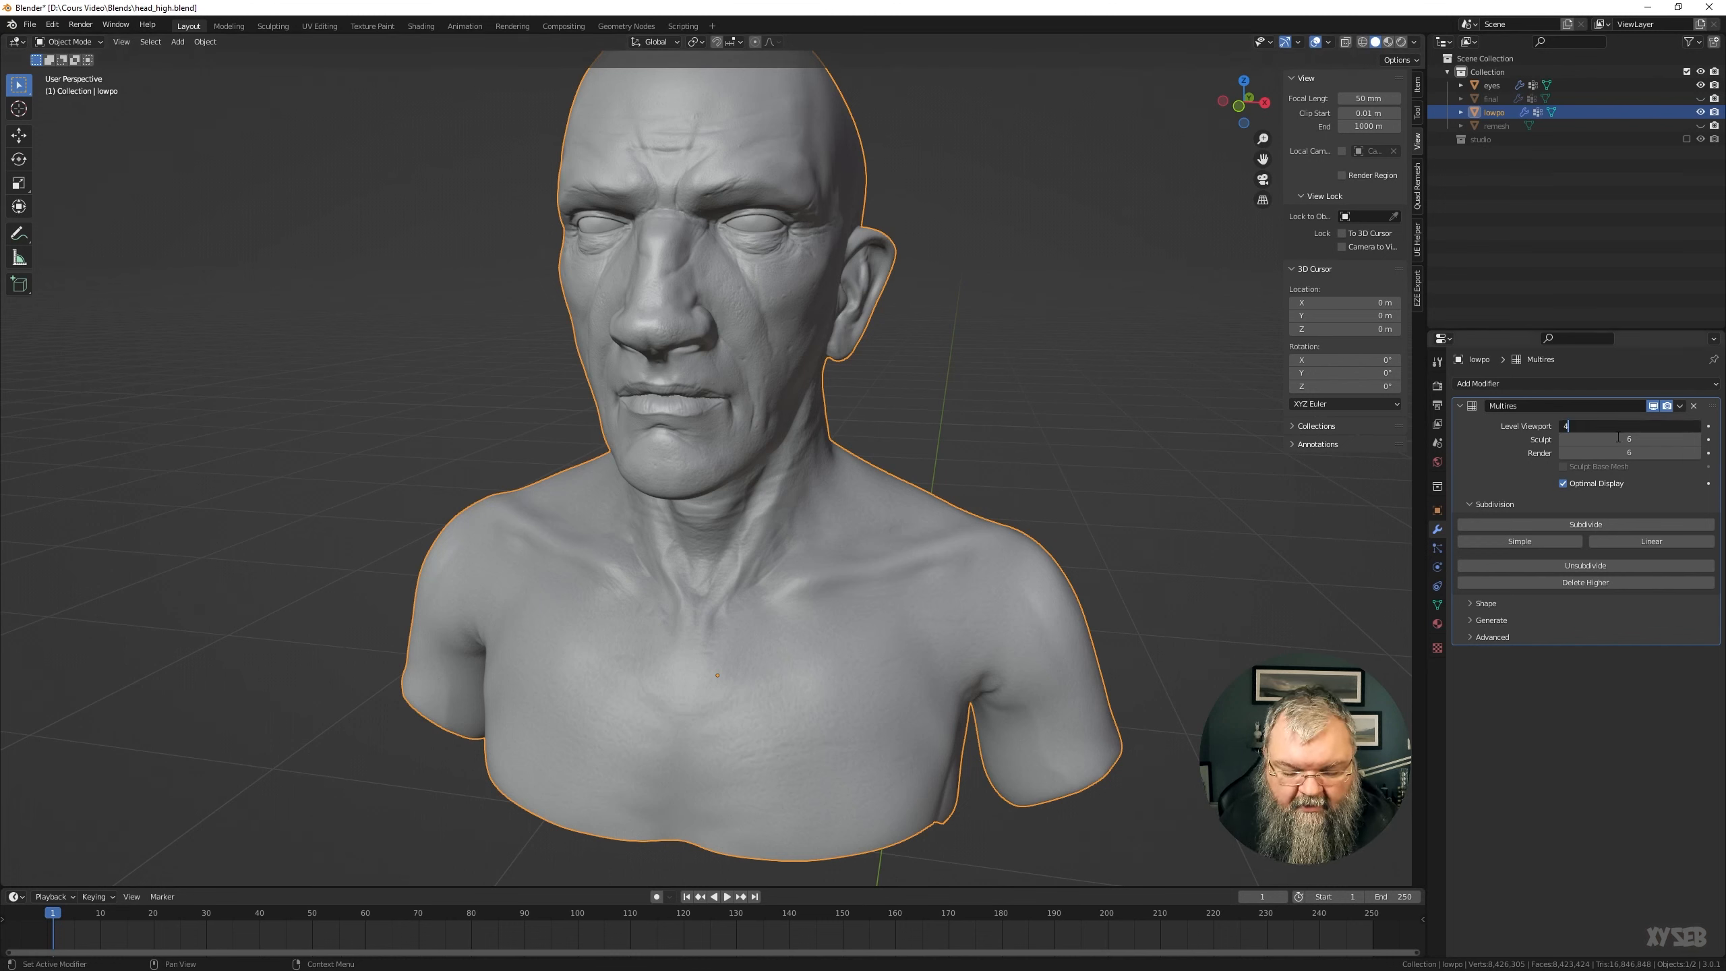
key("Return")
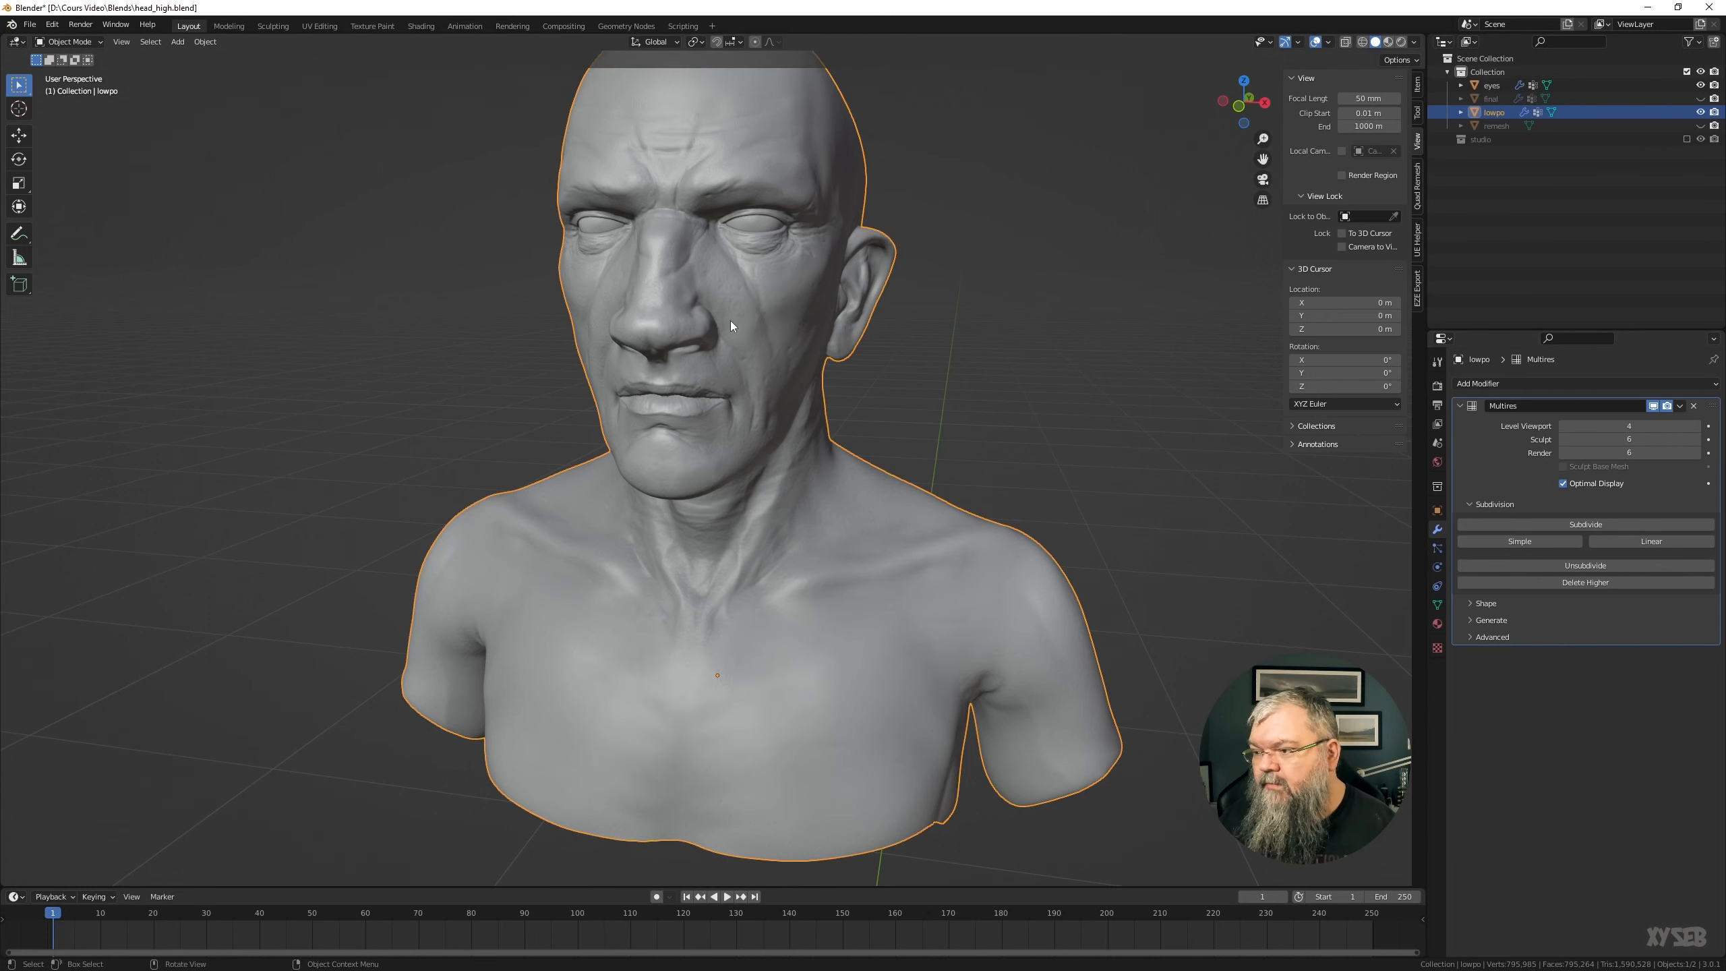
middle_click_drag(731, 321, 734, 330)
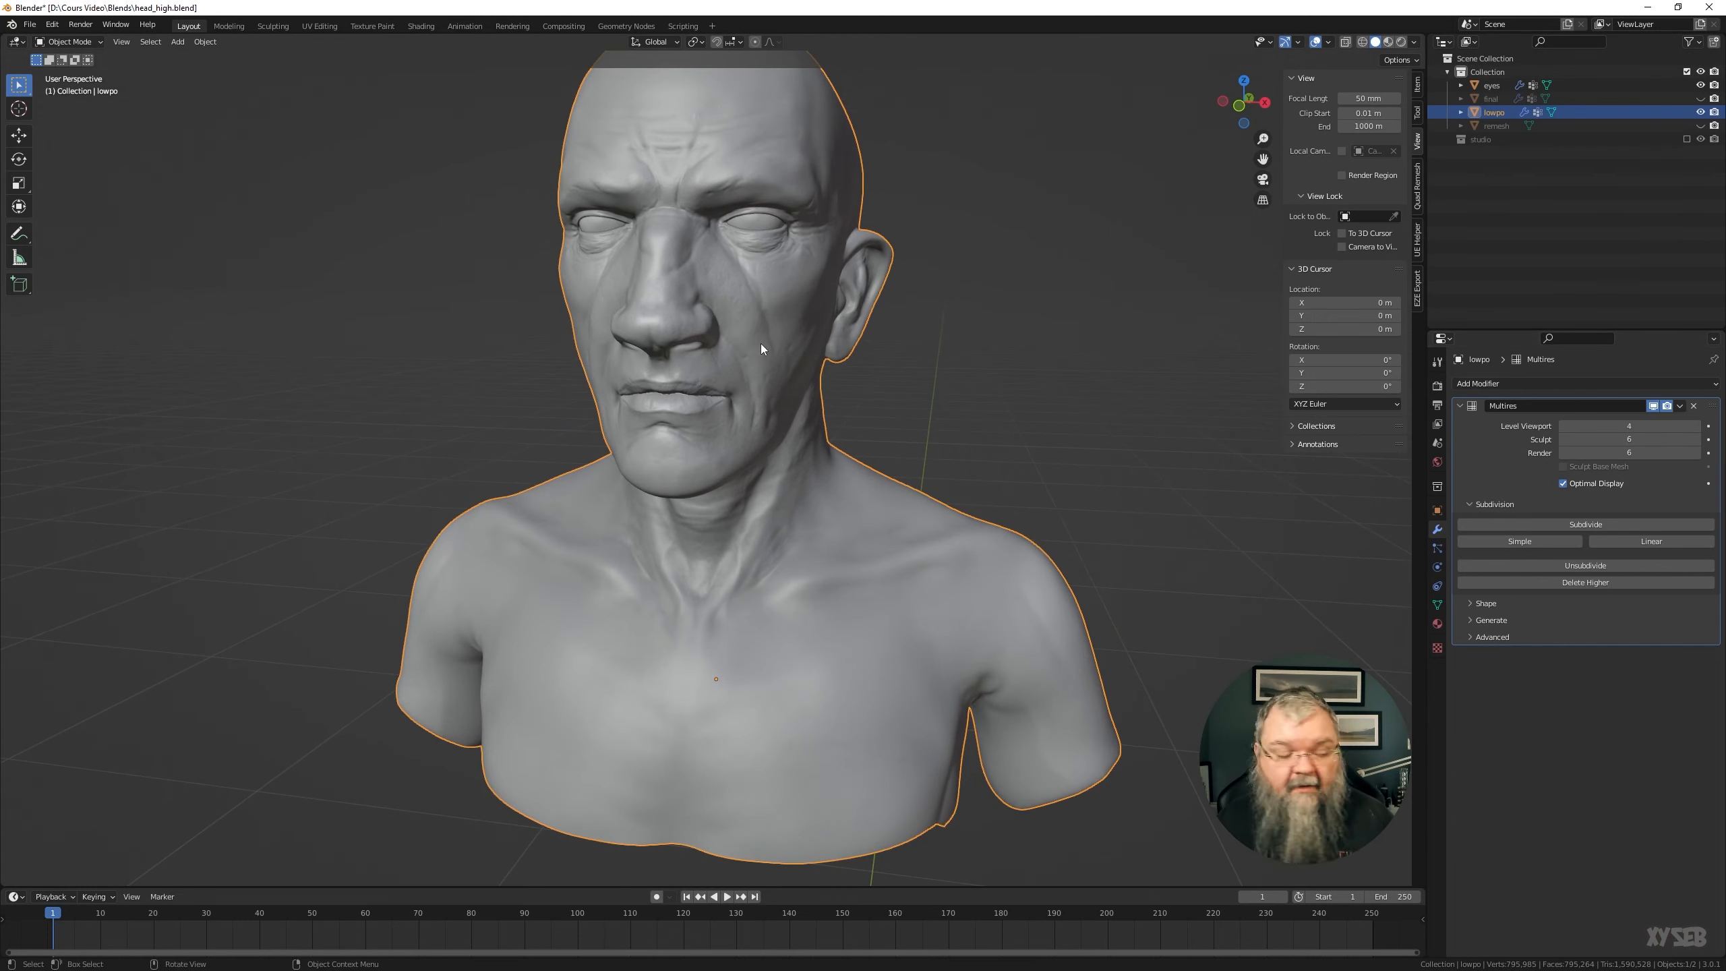
Compare the lowpo bust's base topology in Edit Mode with its detailed multires surface in Object Mode
key("Tab")
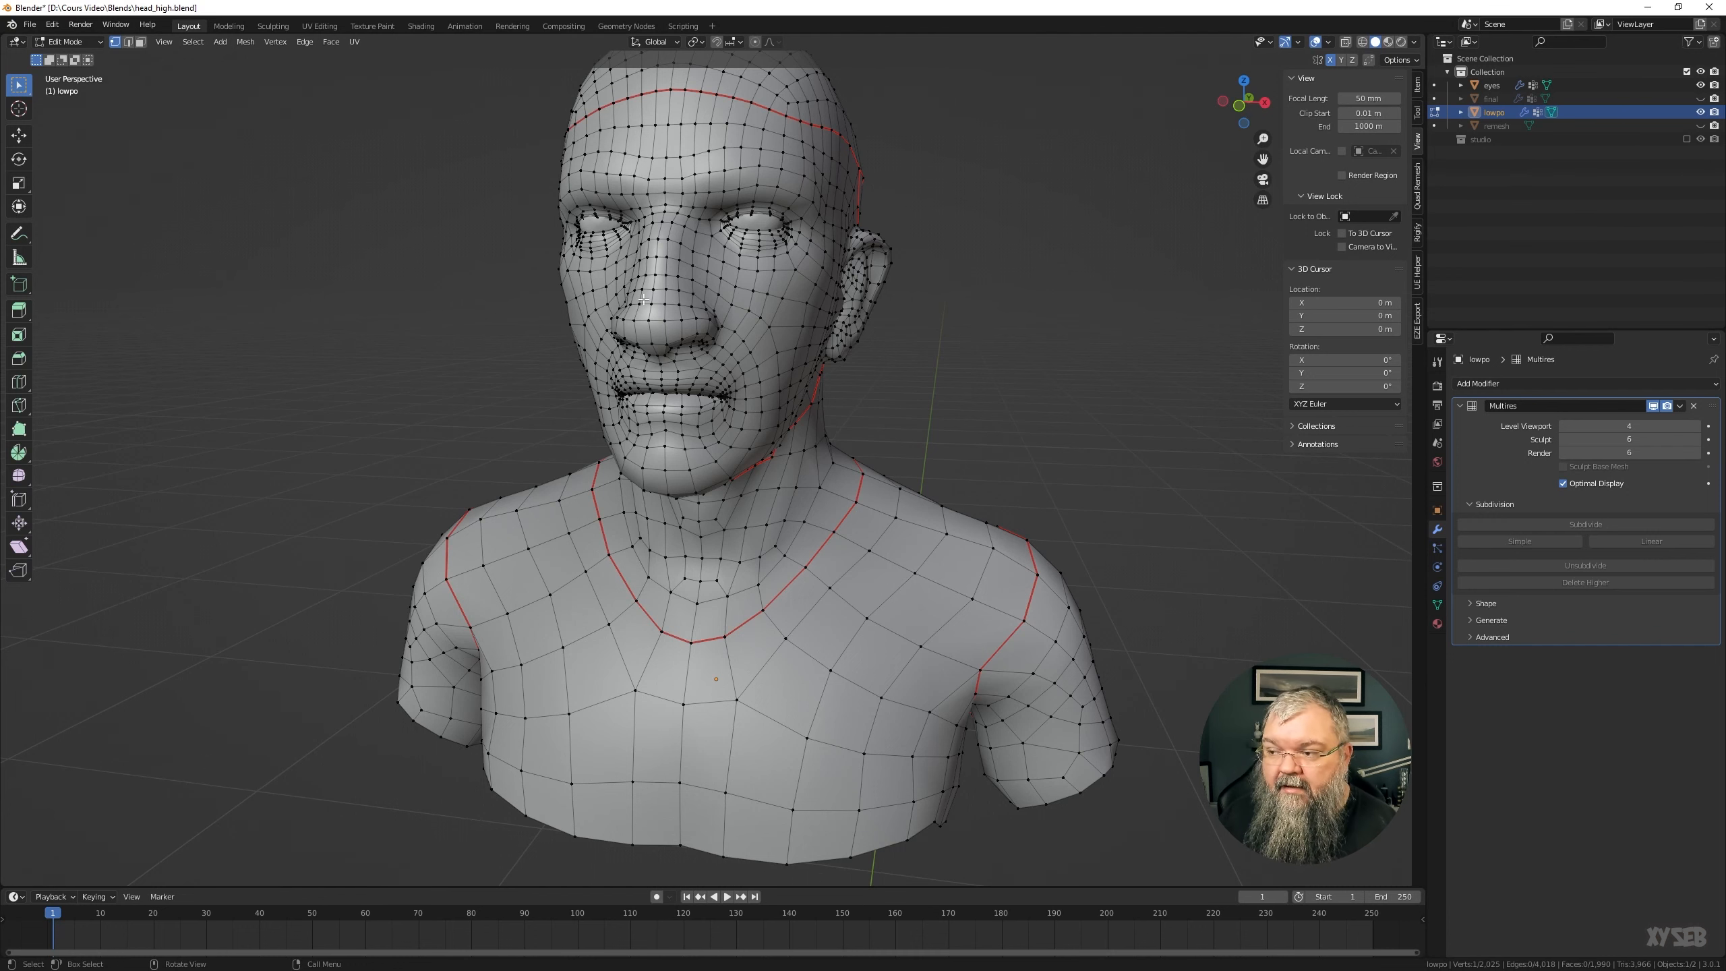
key("Tab")
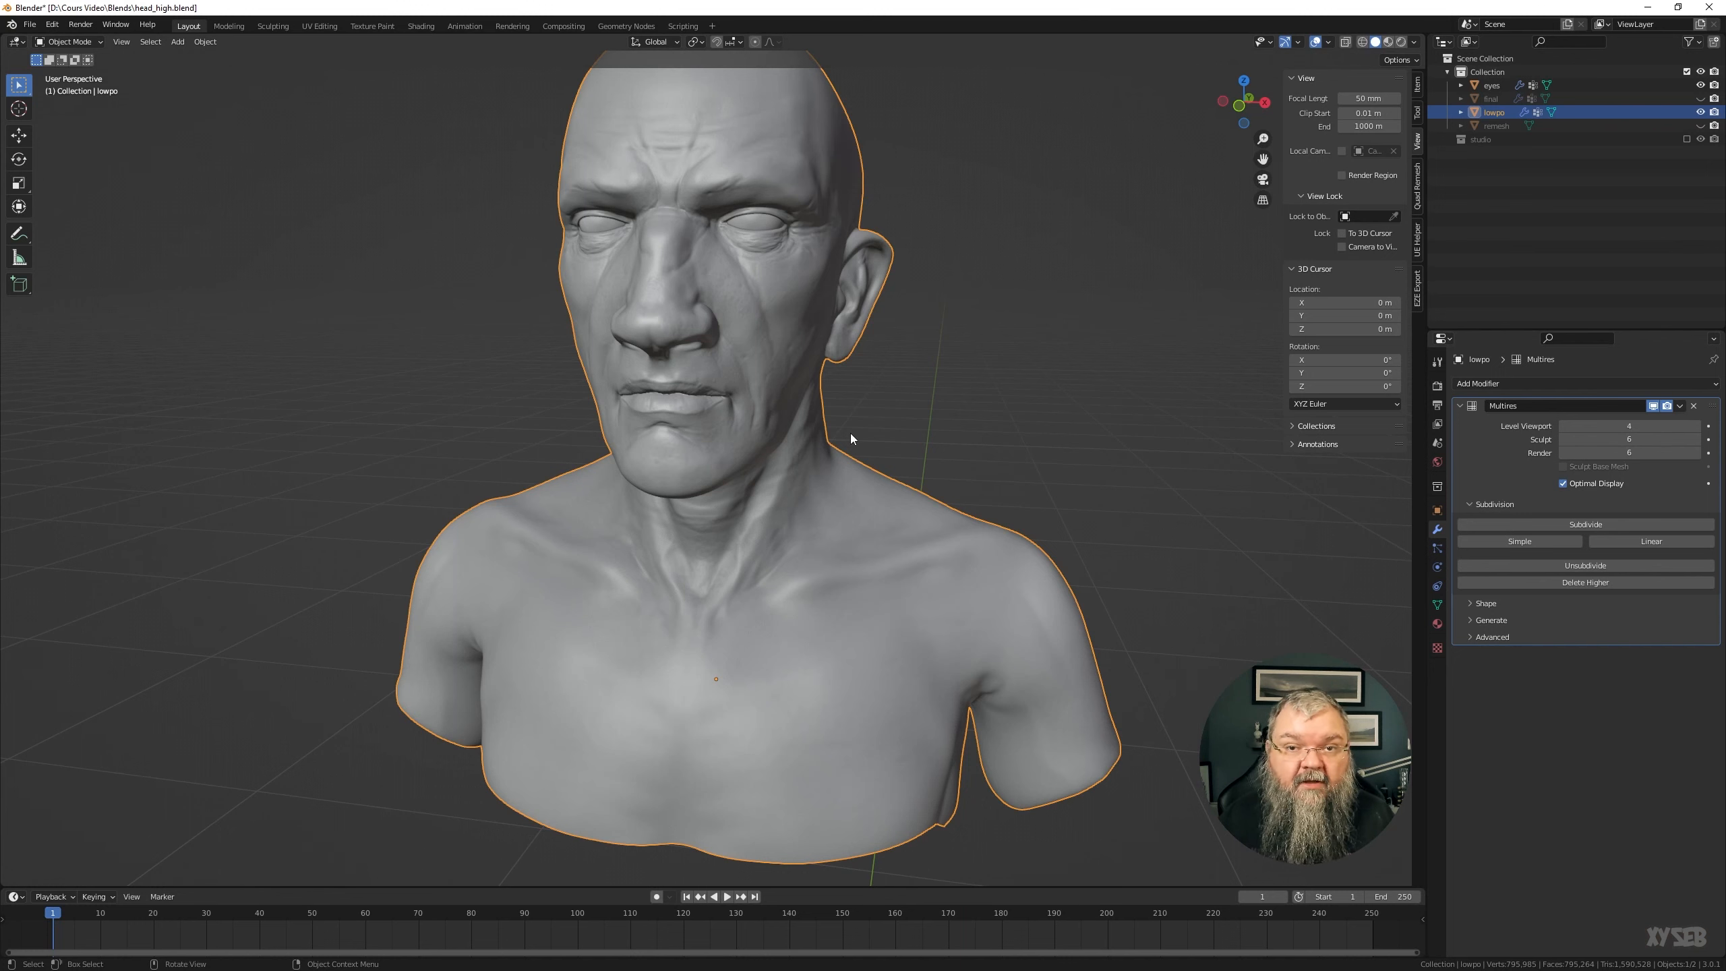
key("Tab")
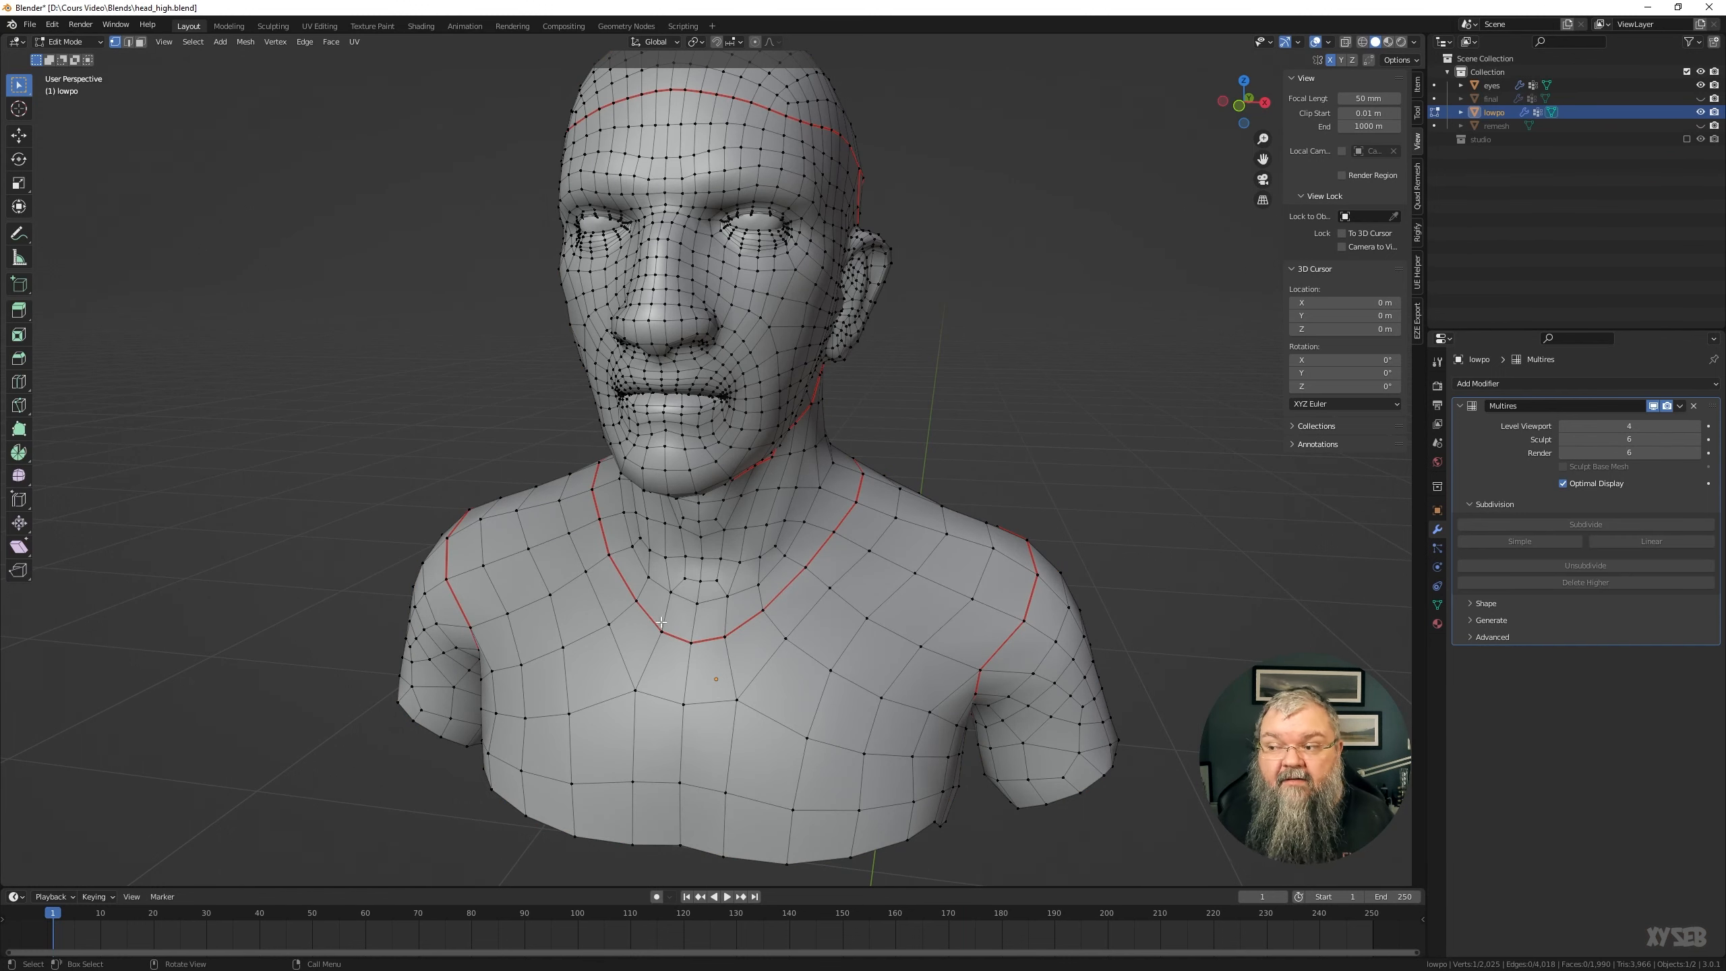
key("Tab")
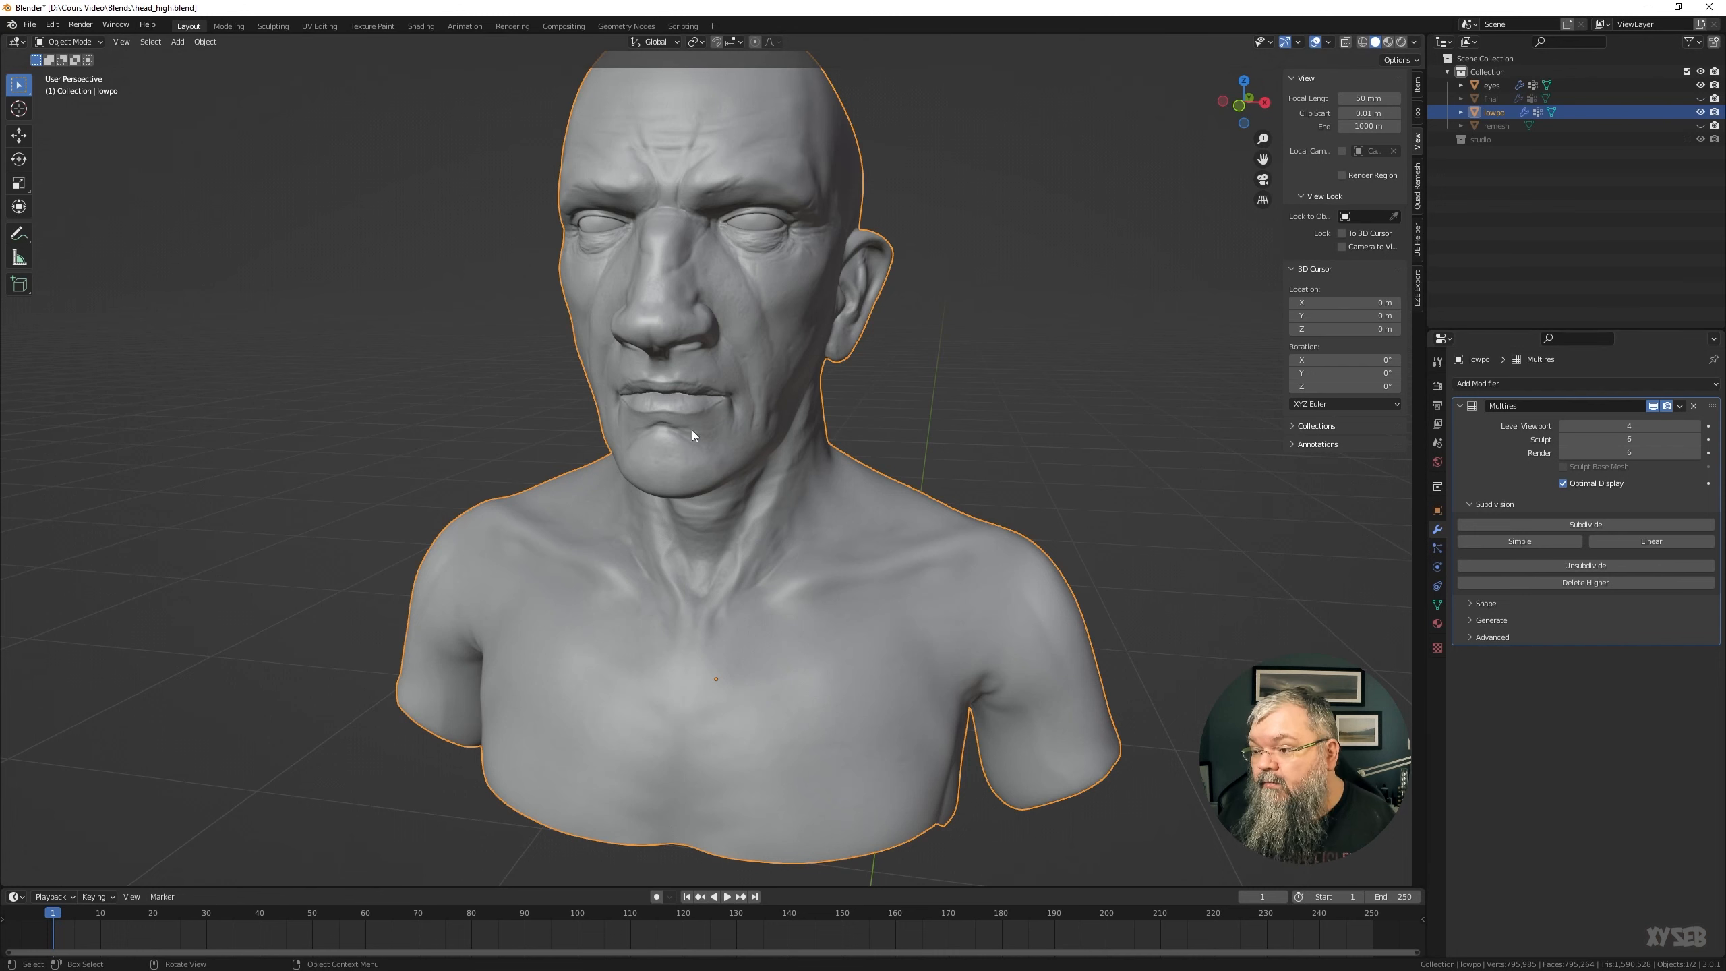
mouse_move(797, 559)
middle_mouse_down()
mouse_move(805, 588)
mouse_move(783, 558)
middle_mouse_up()
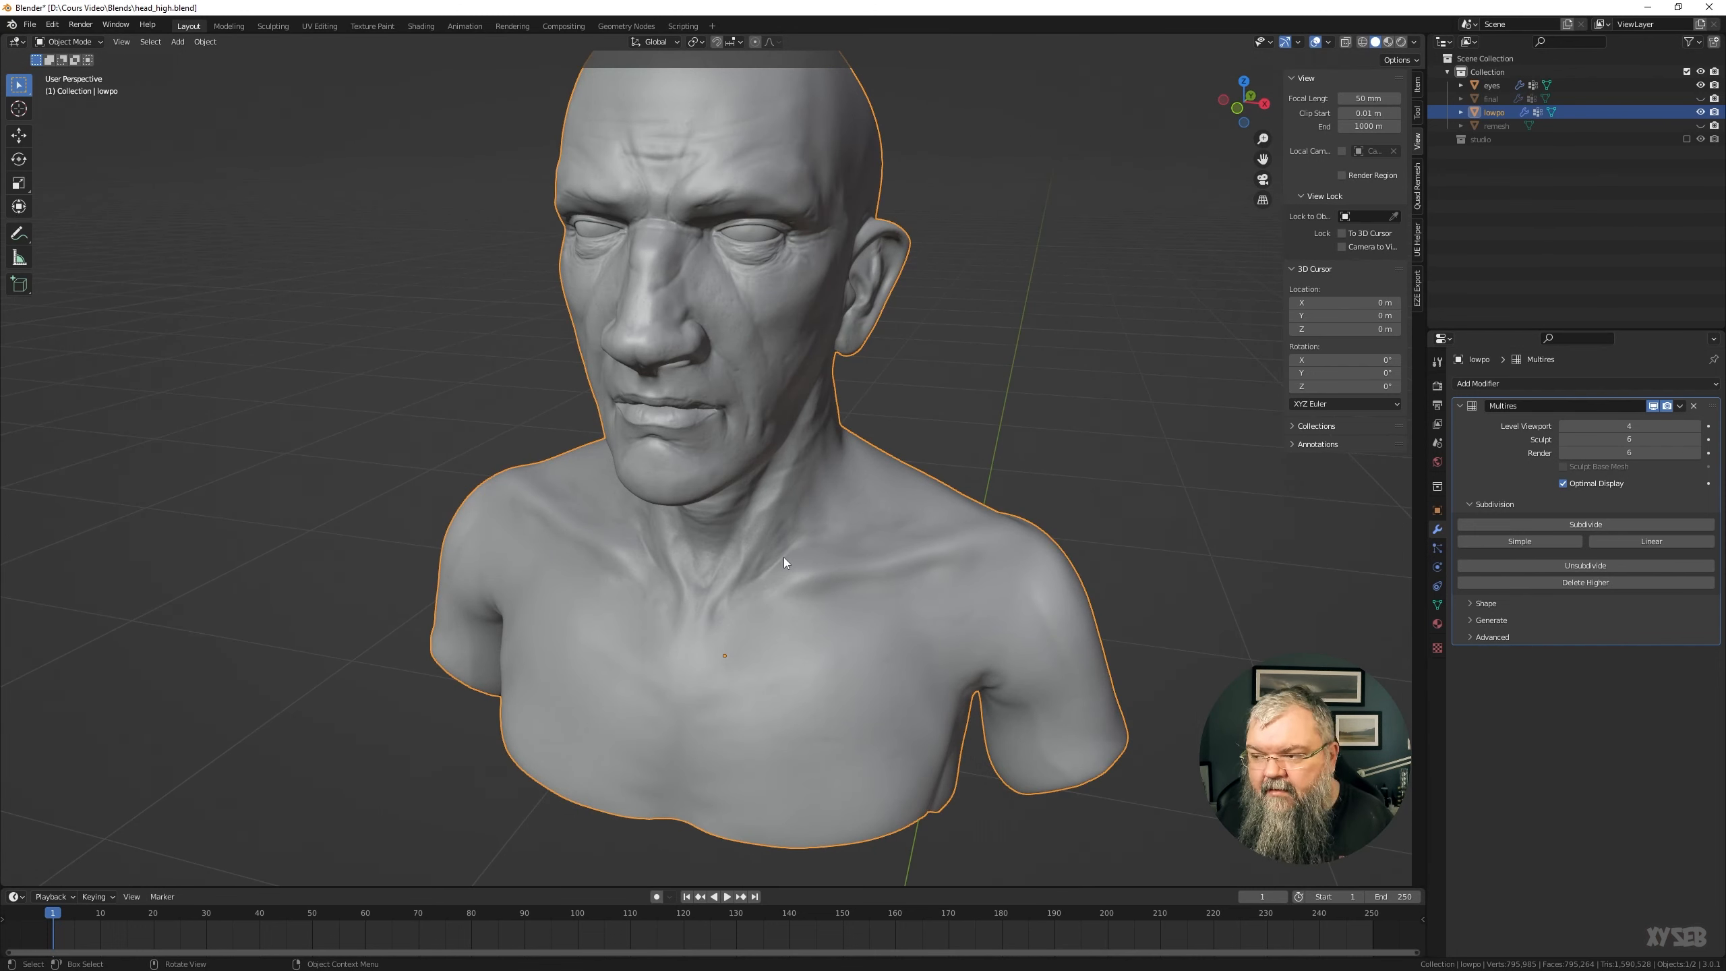
middle_click_drag(726, 501, 745, 486)
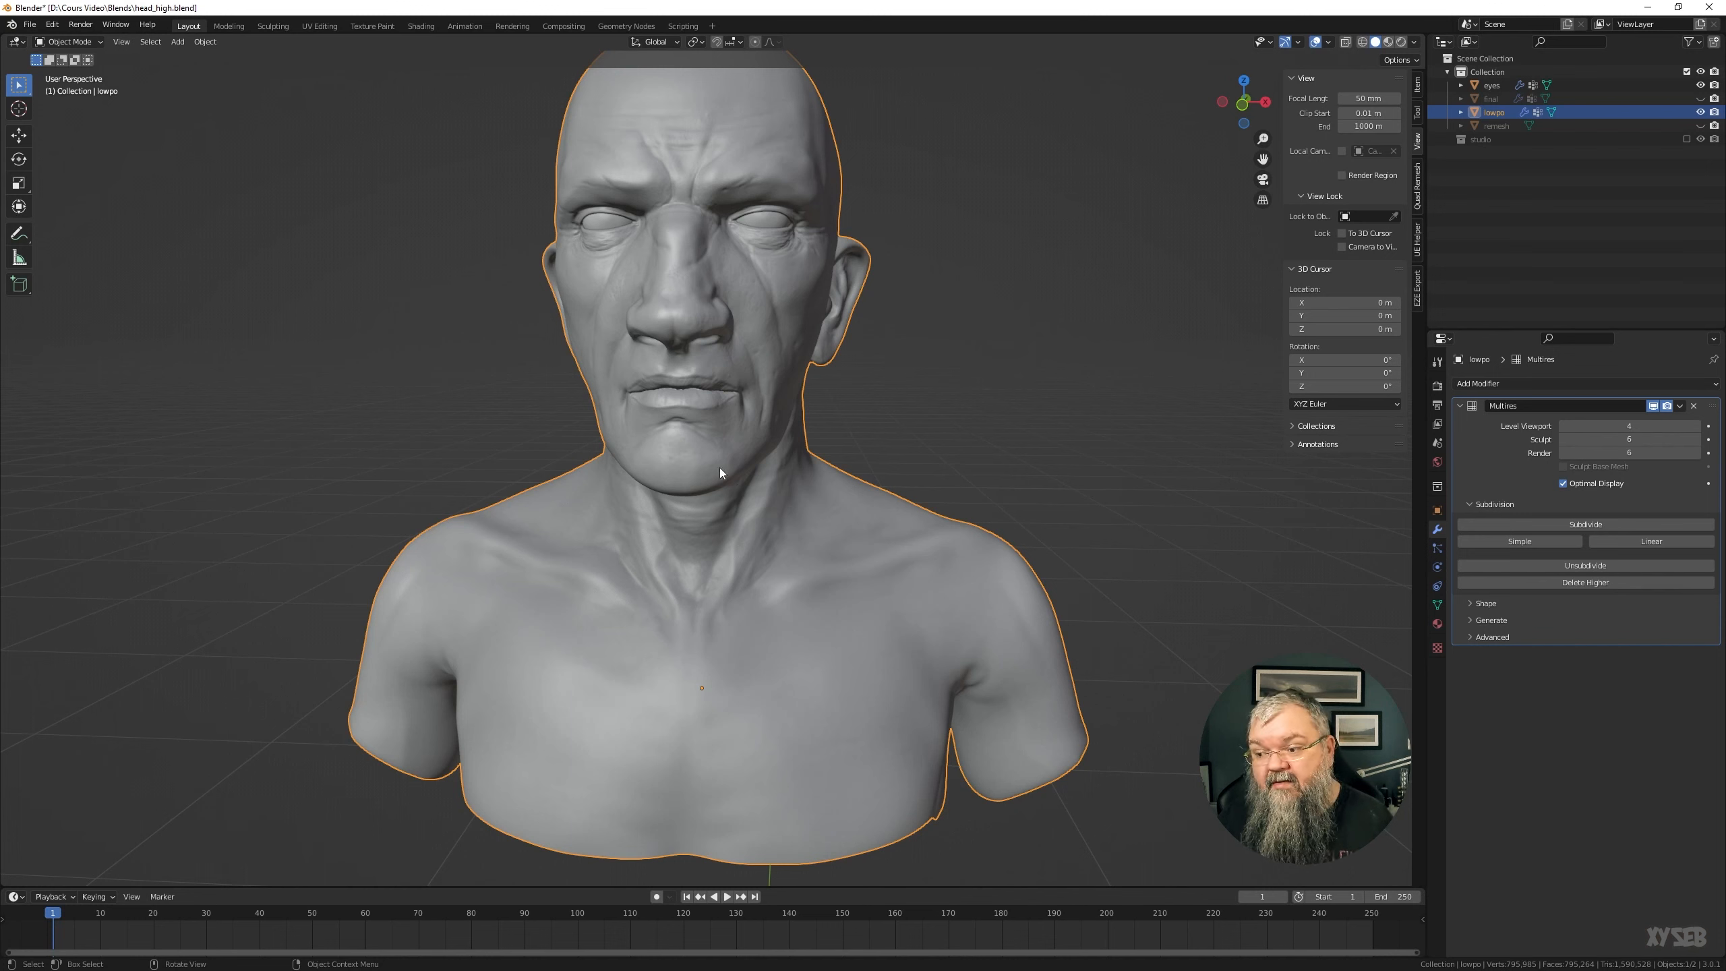
Duplicate the seam-bounded chest and shoulder faces of the lowpo bust in place and separate them into a new object
key("Tab")
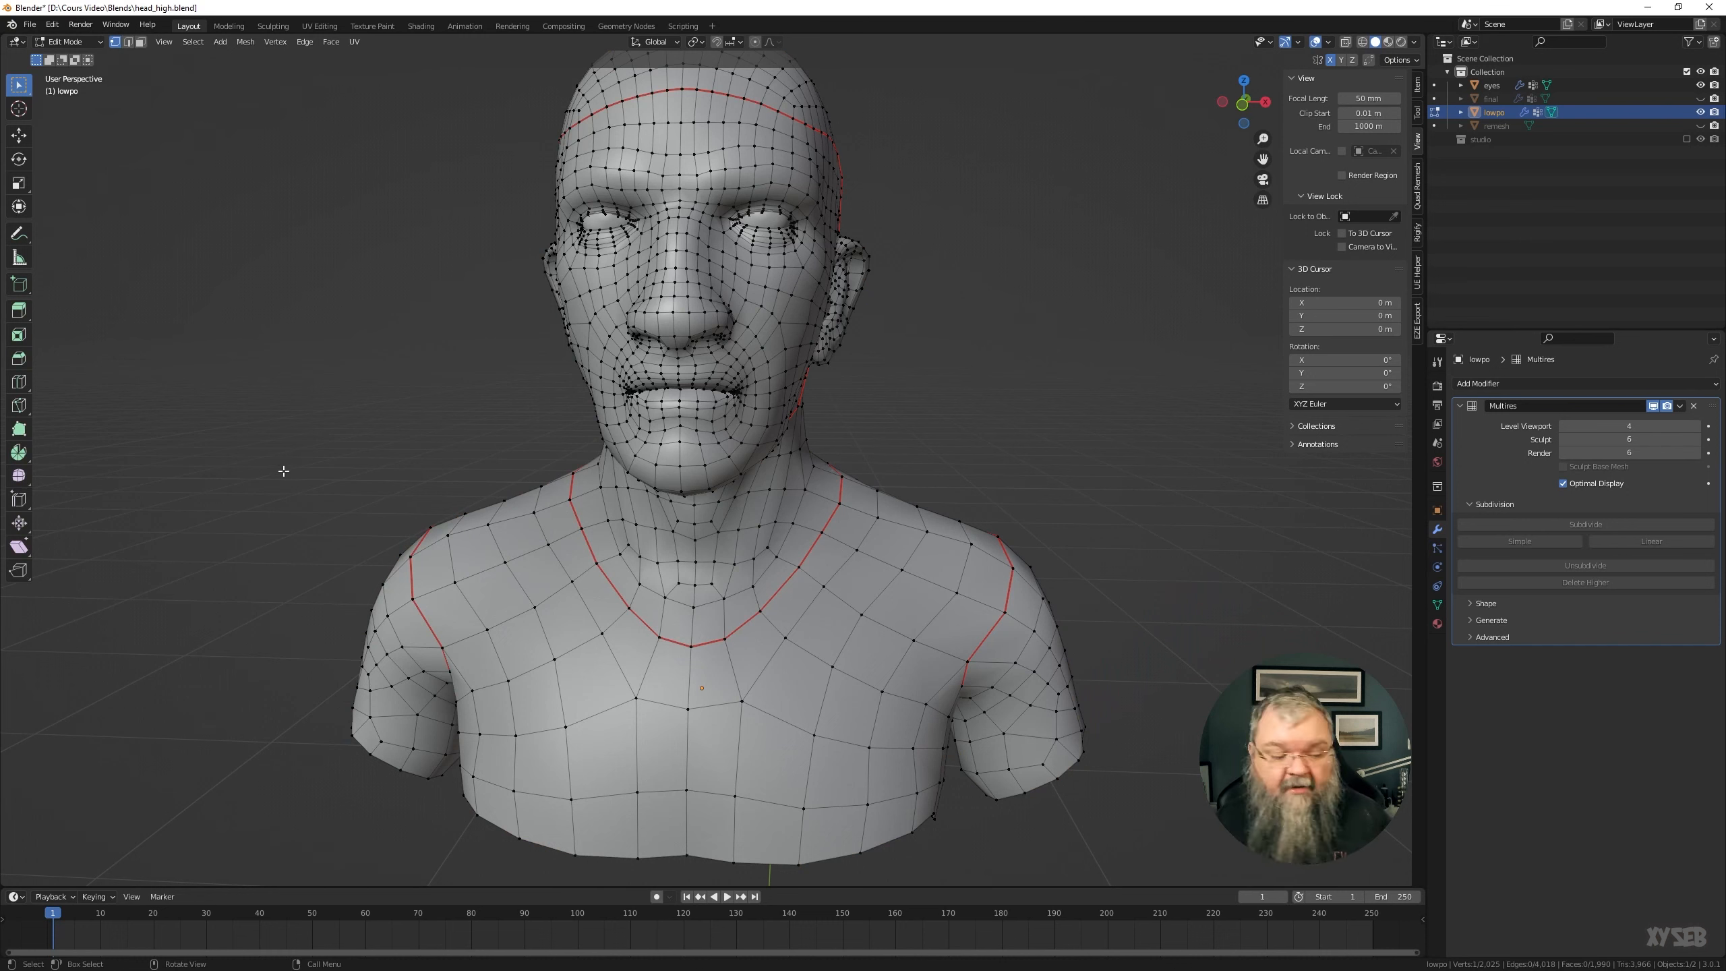
key("3")
left_click(479, 543, "alt")
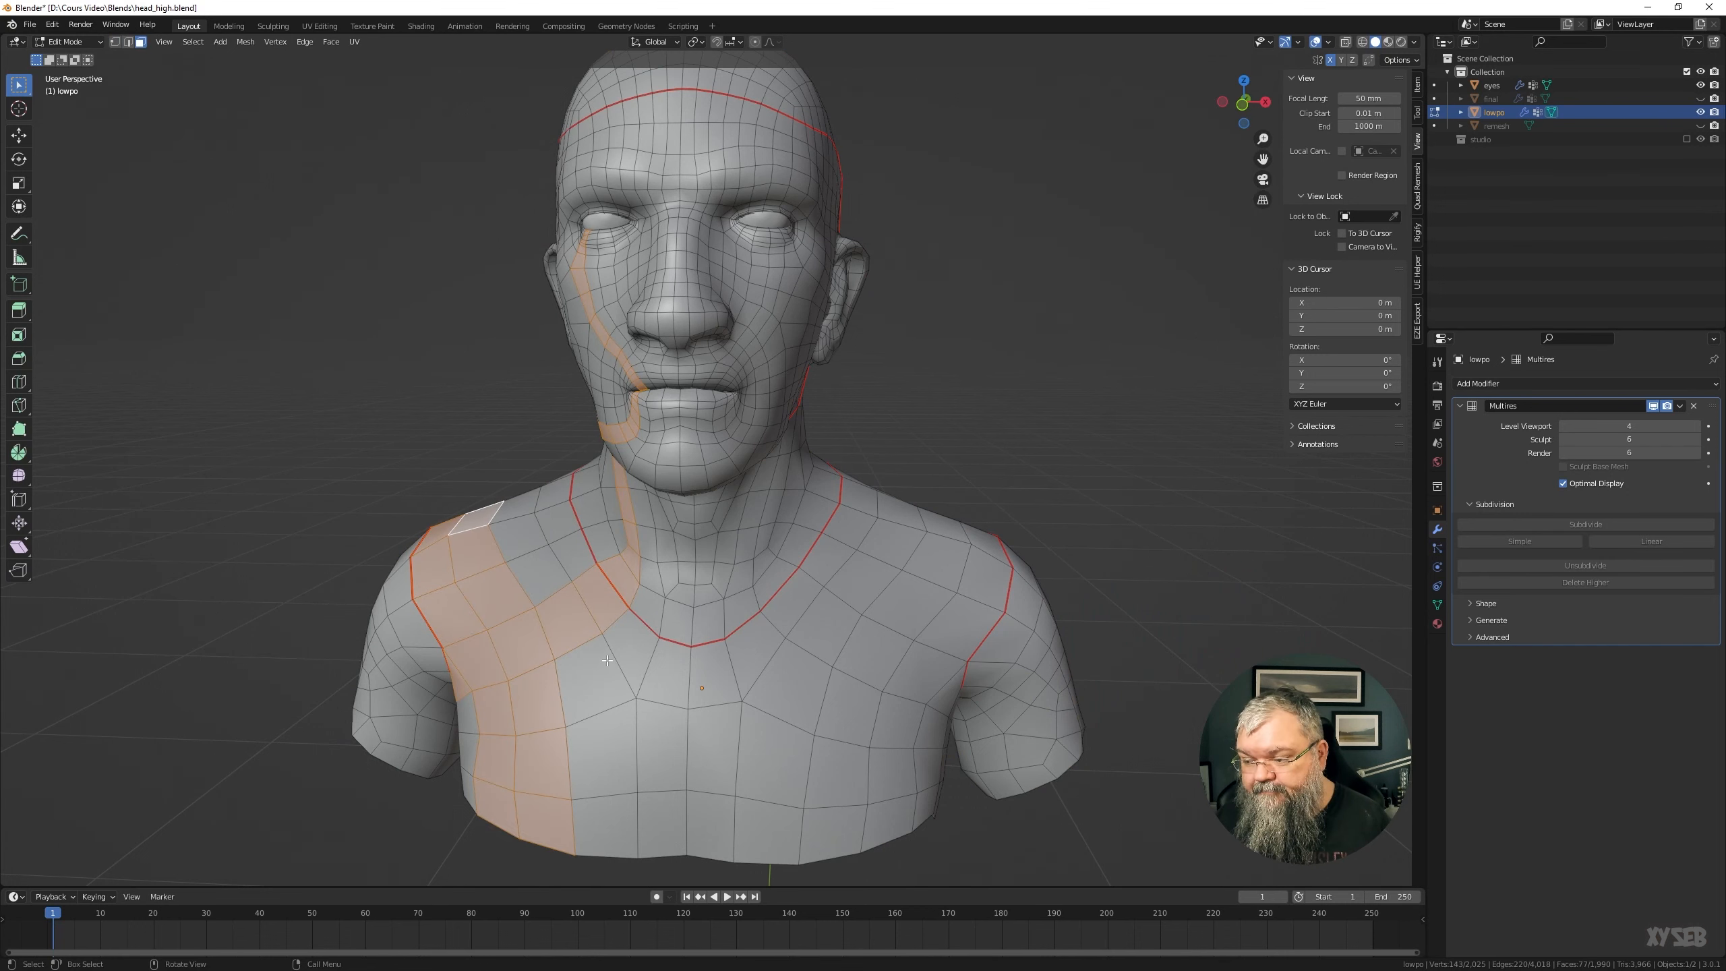
middle_click_drag(604, 665, 611, 650)
left_click(683, 737)
key("ctrl+l")
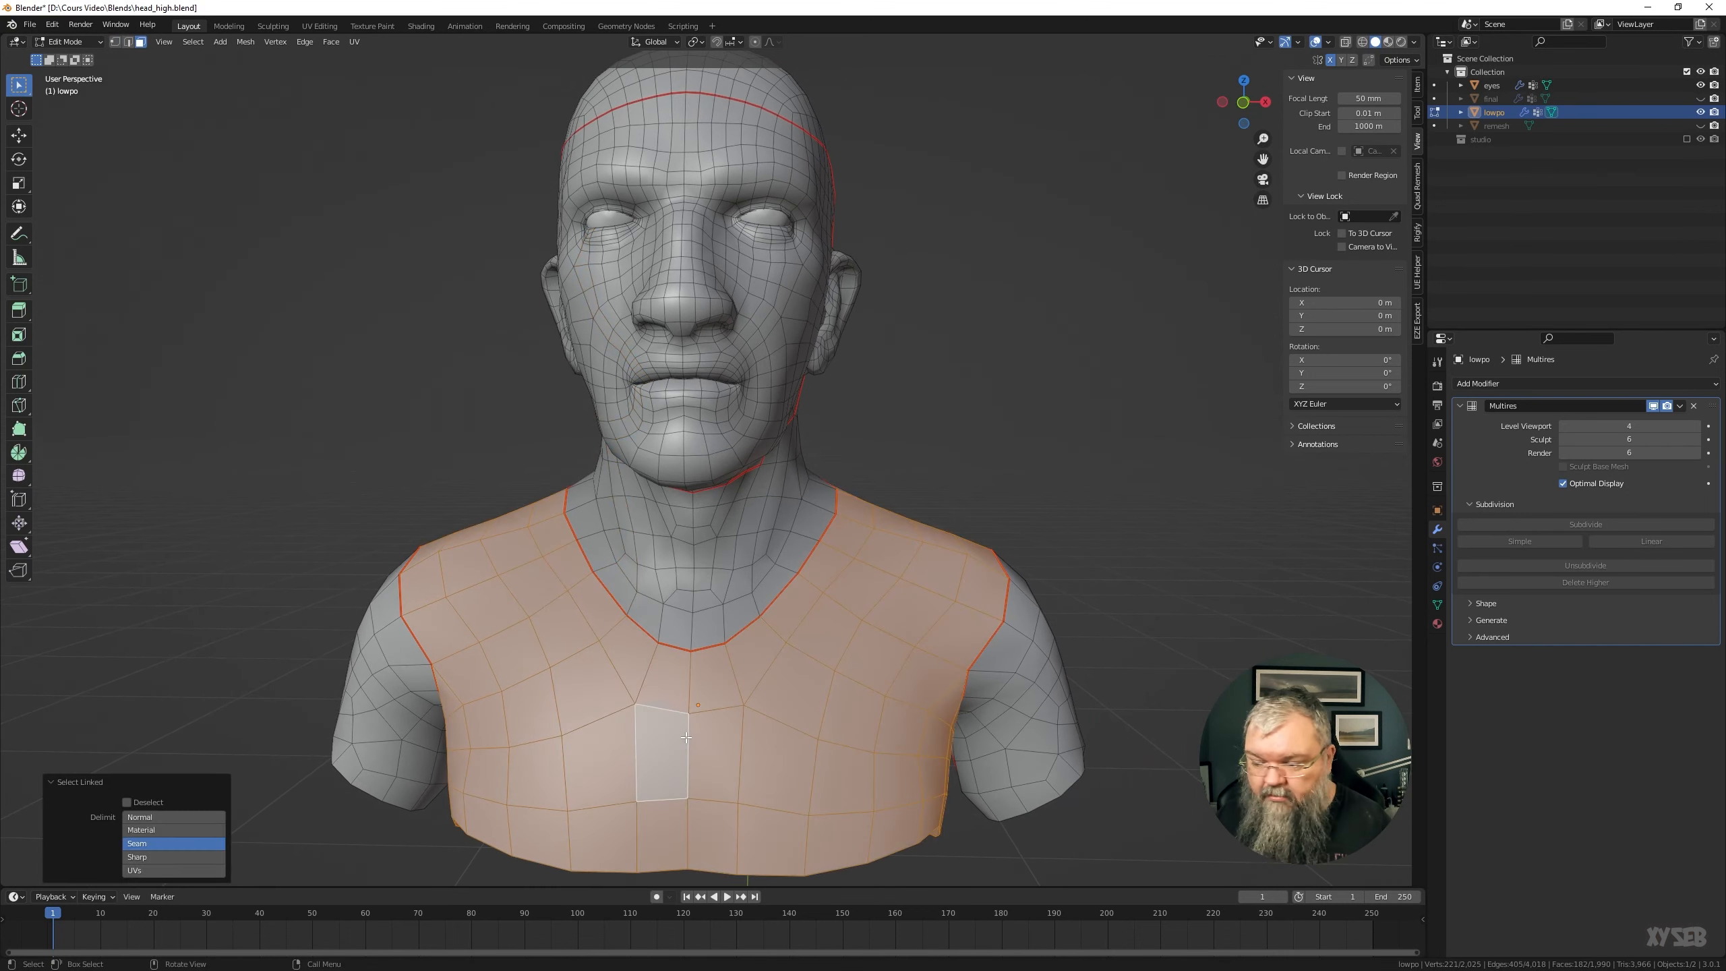
middle_click_drag(987, 651, 685, 683)
middle_click_drag(697, 678, 905, 636)
key("shift+d")
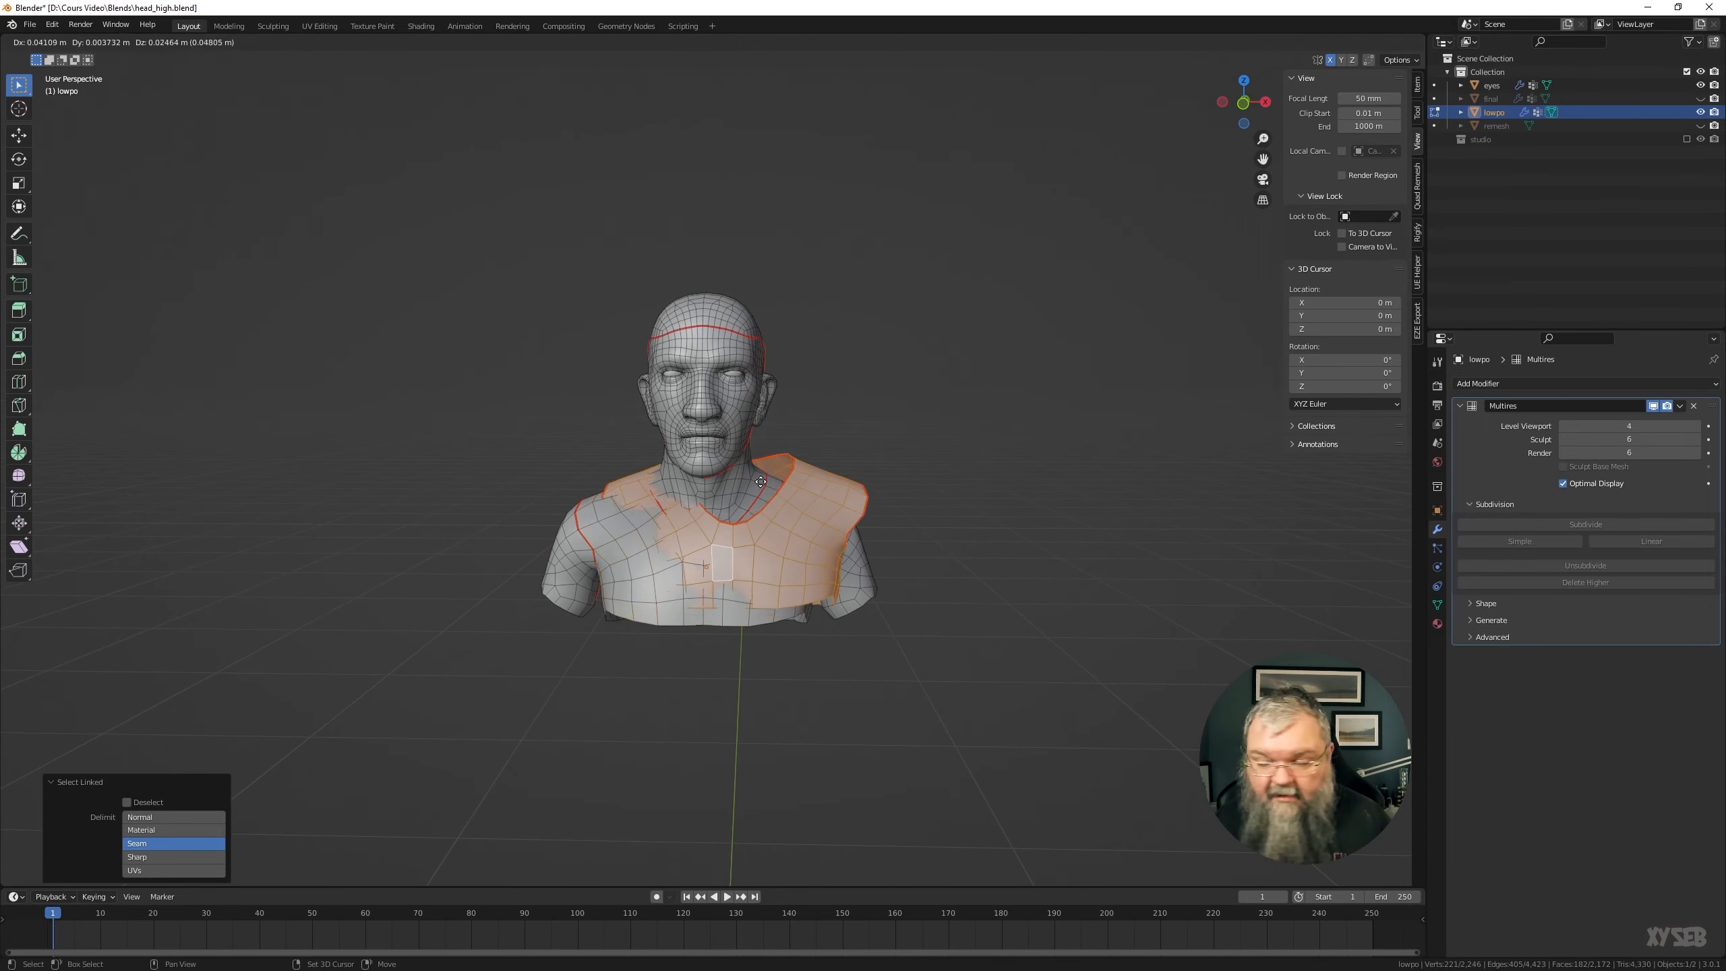
right_click(755, 535)
key("p")
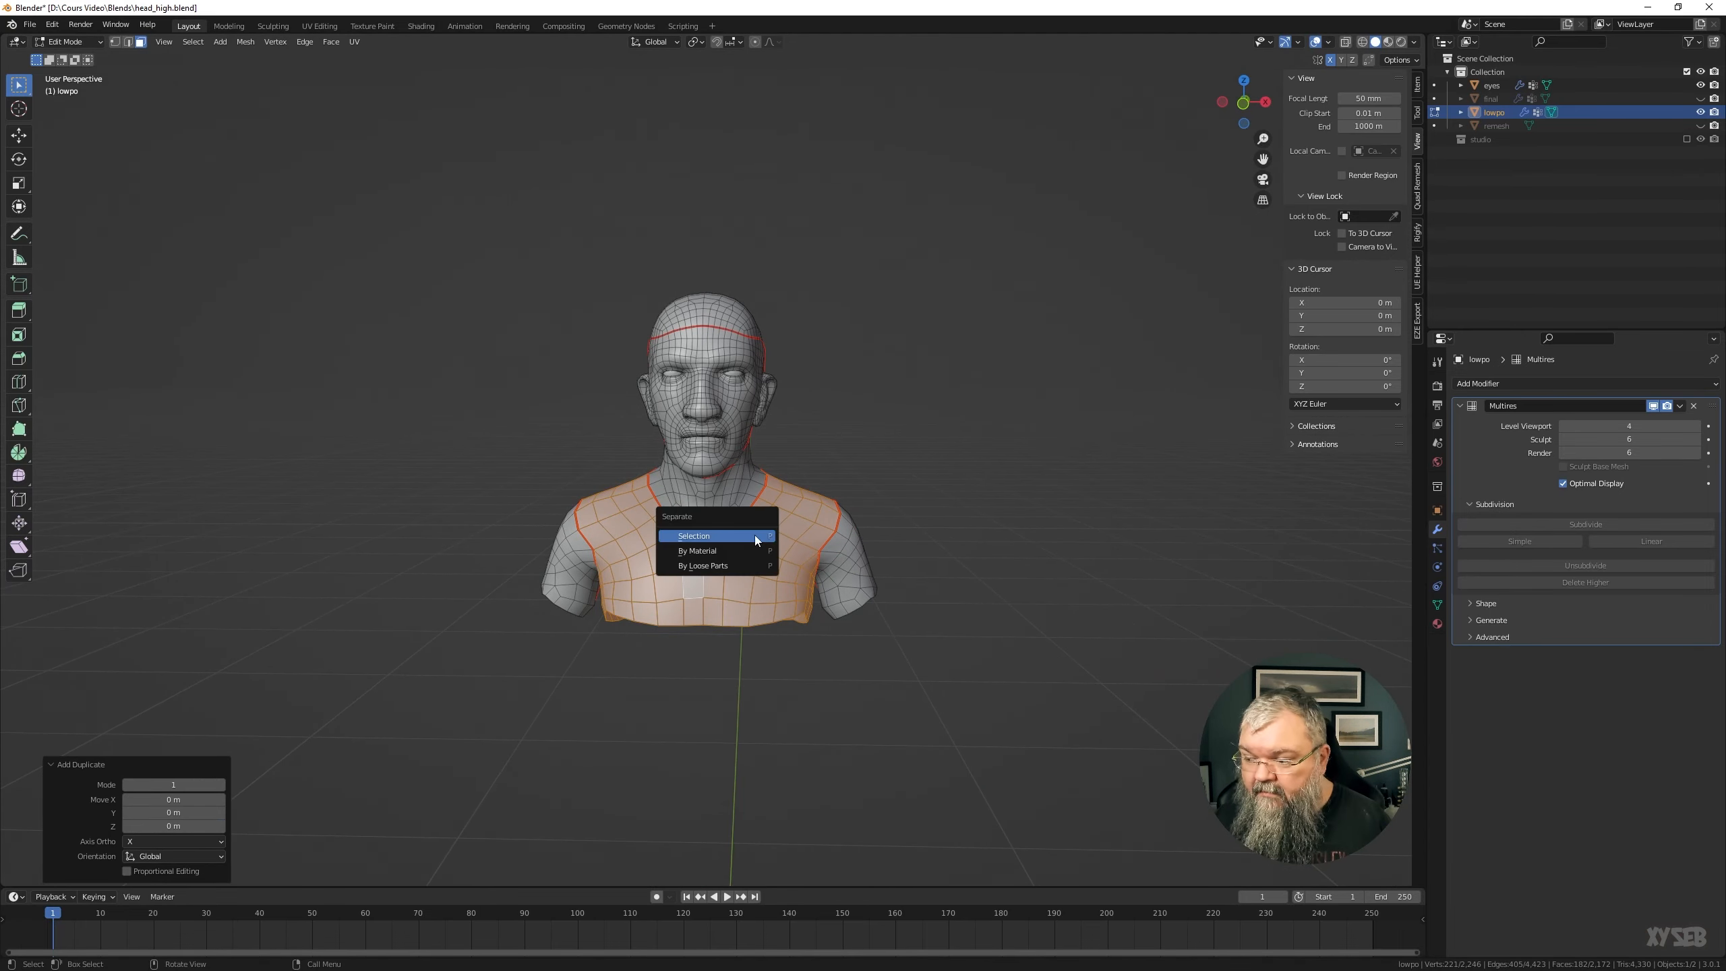
left_click(694, 536)
key("Tab")
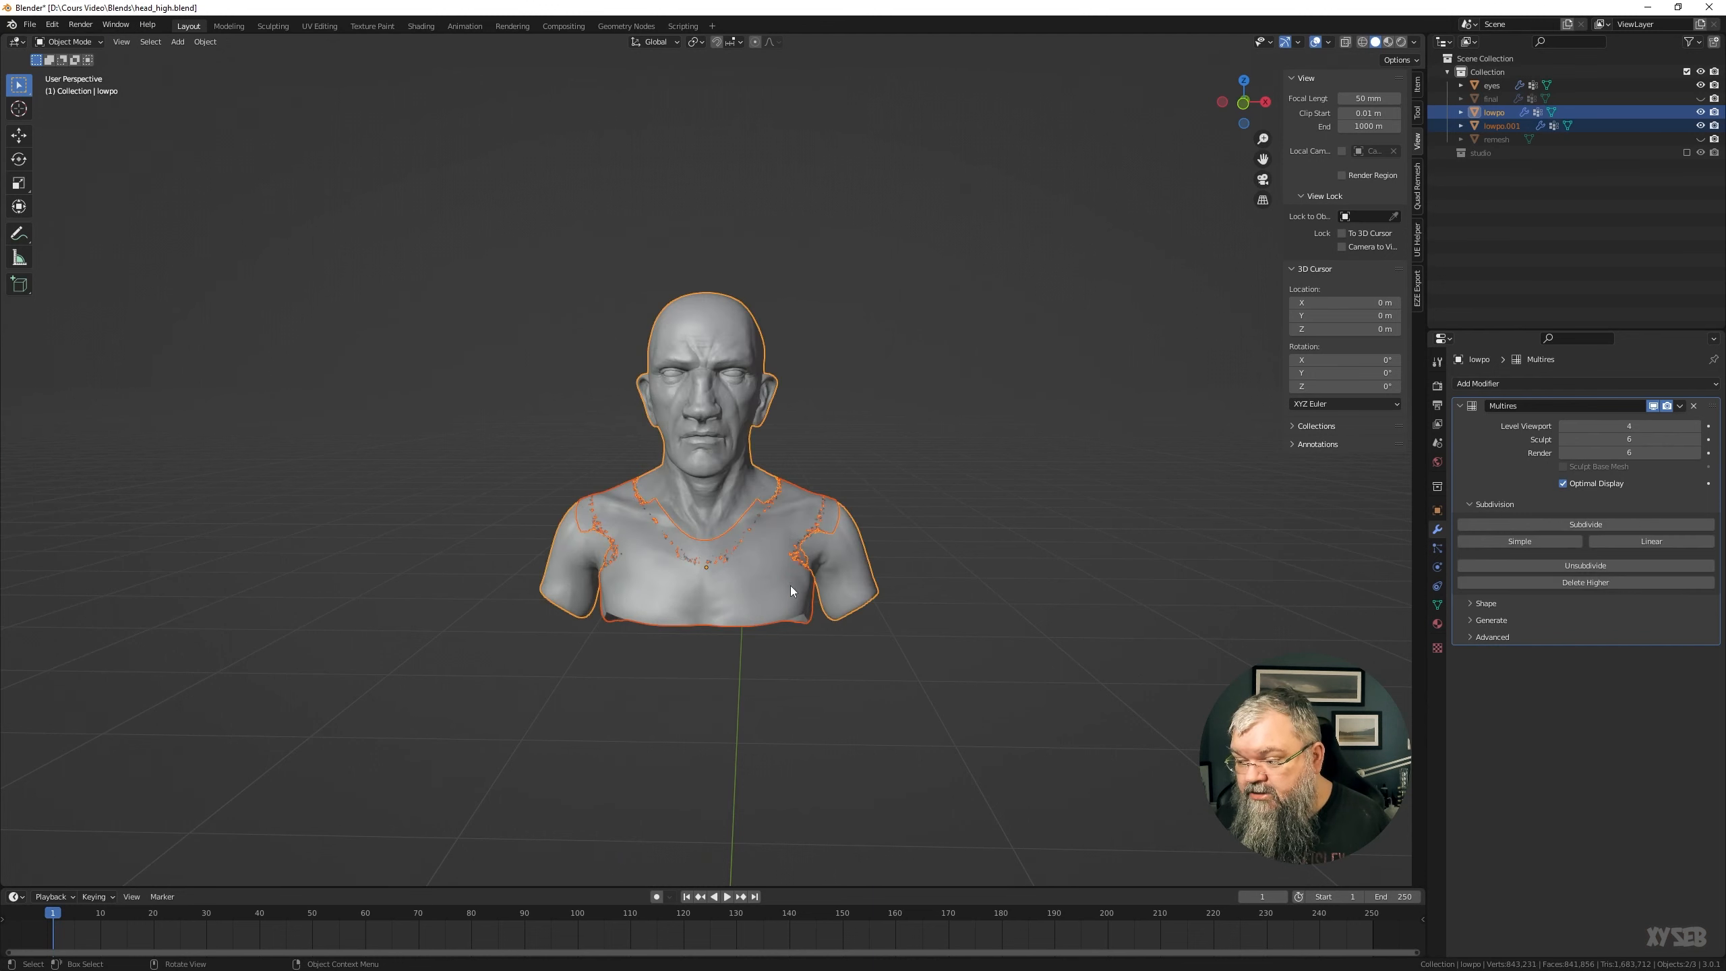
Fatten all faces of the separated torso piece outward by about 0.004 m so it sits above the body like a garment
left_click(785, 586)
mouse_move(817, 686)
middle_mouse_down()
mouse_move(755, 690)
mouse_move(795, 691)
middle_mouse_up()
key("Tab")
scroll(796, 691, "up", 3)
key("a")
key("alt+s")
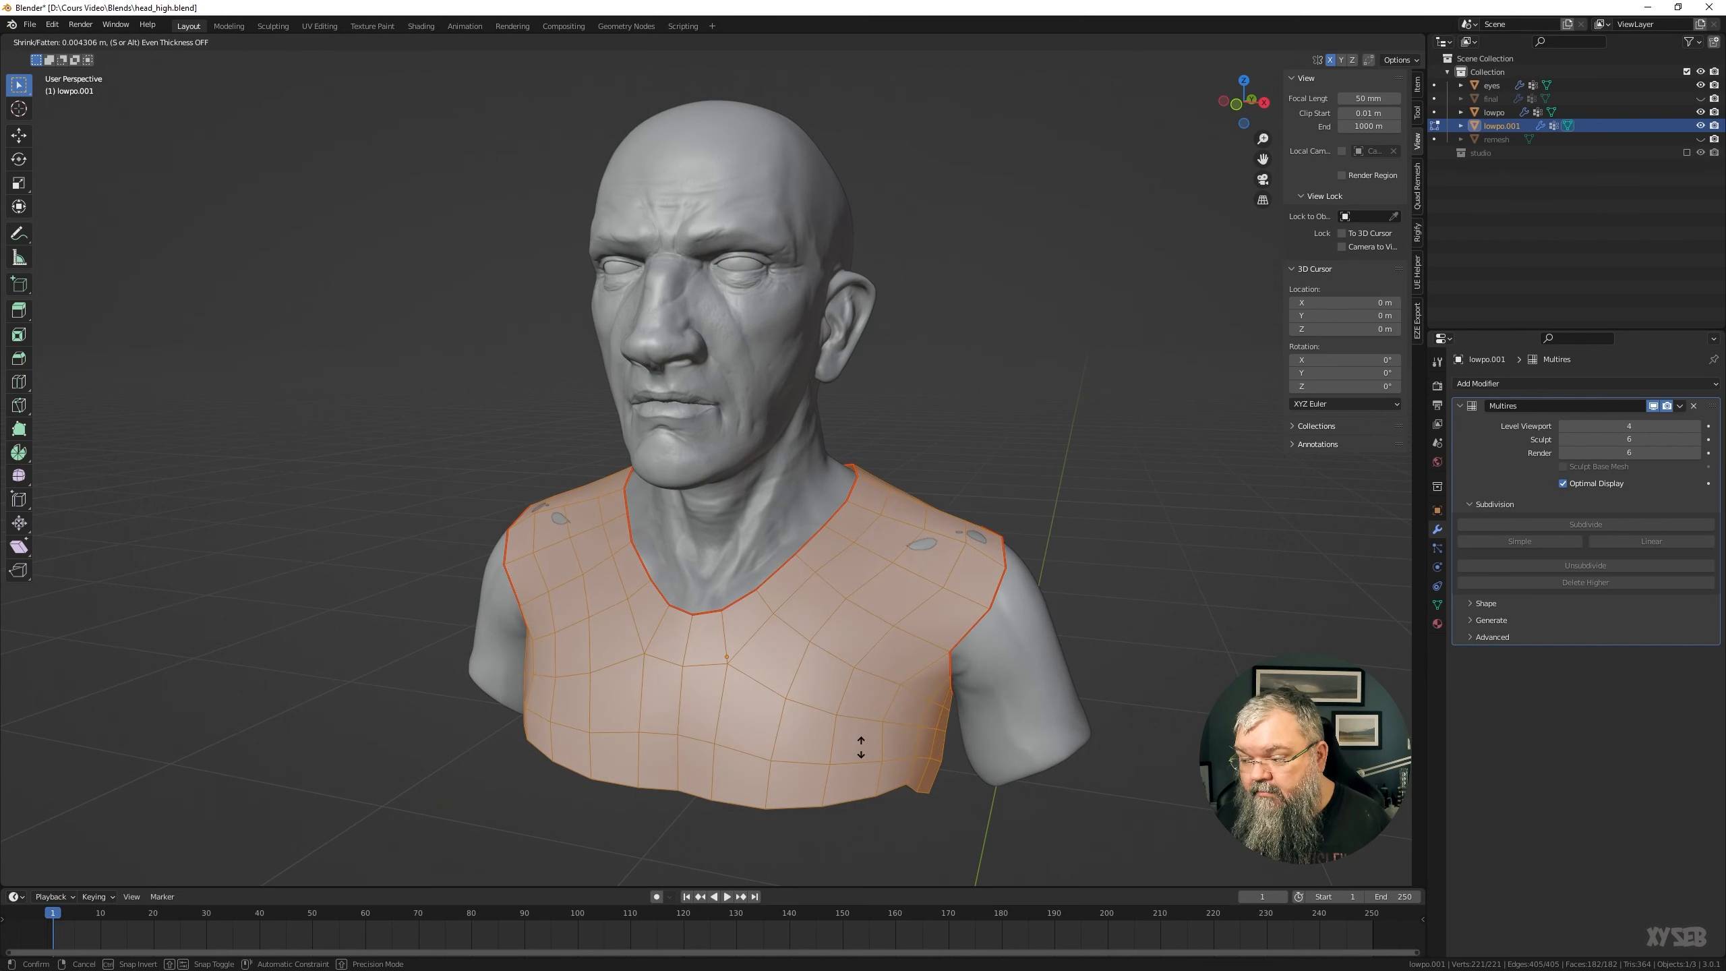
left_click(861, 747)
key("Tab")
middle_click_drag(869, 747, 847, 613)
scroll(623, 678, "down", 4)
scroll(758, 643, "up", 3)
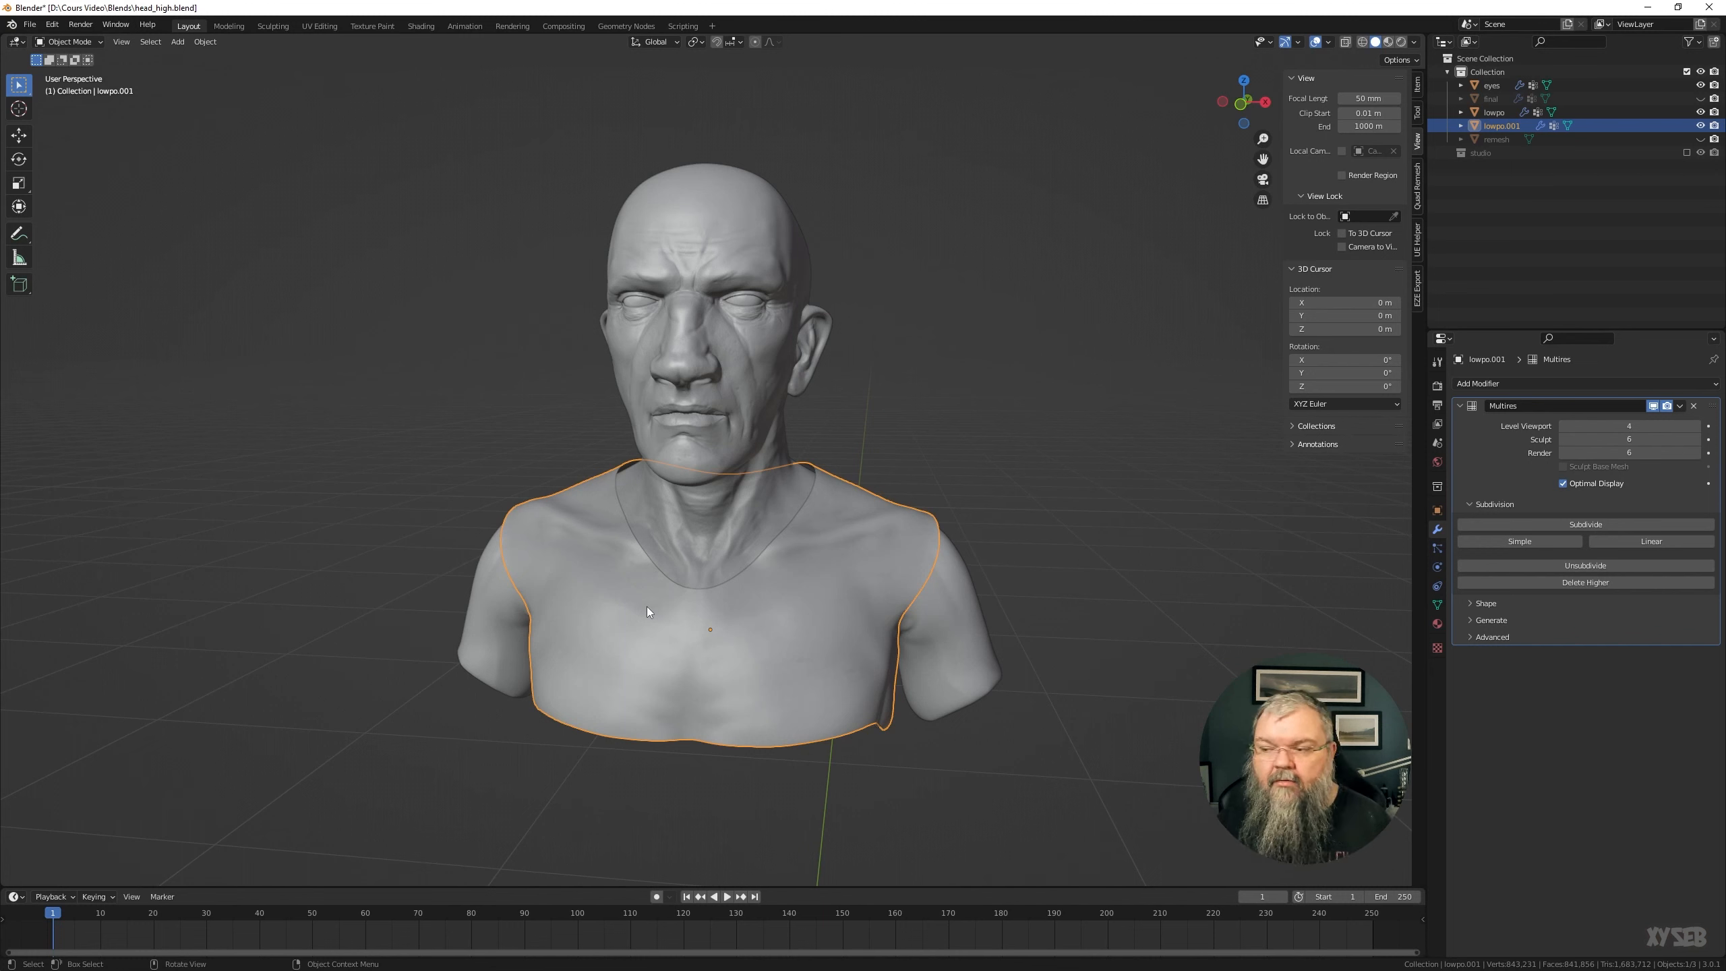
Select a closed mask-shaped band of faces around both eyes and across the nose bridge on the lowpo head, using shortest paths
left_click(705, 326)
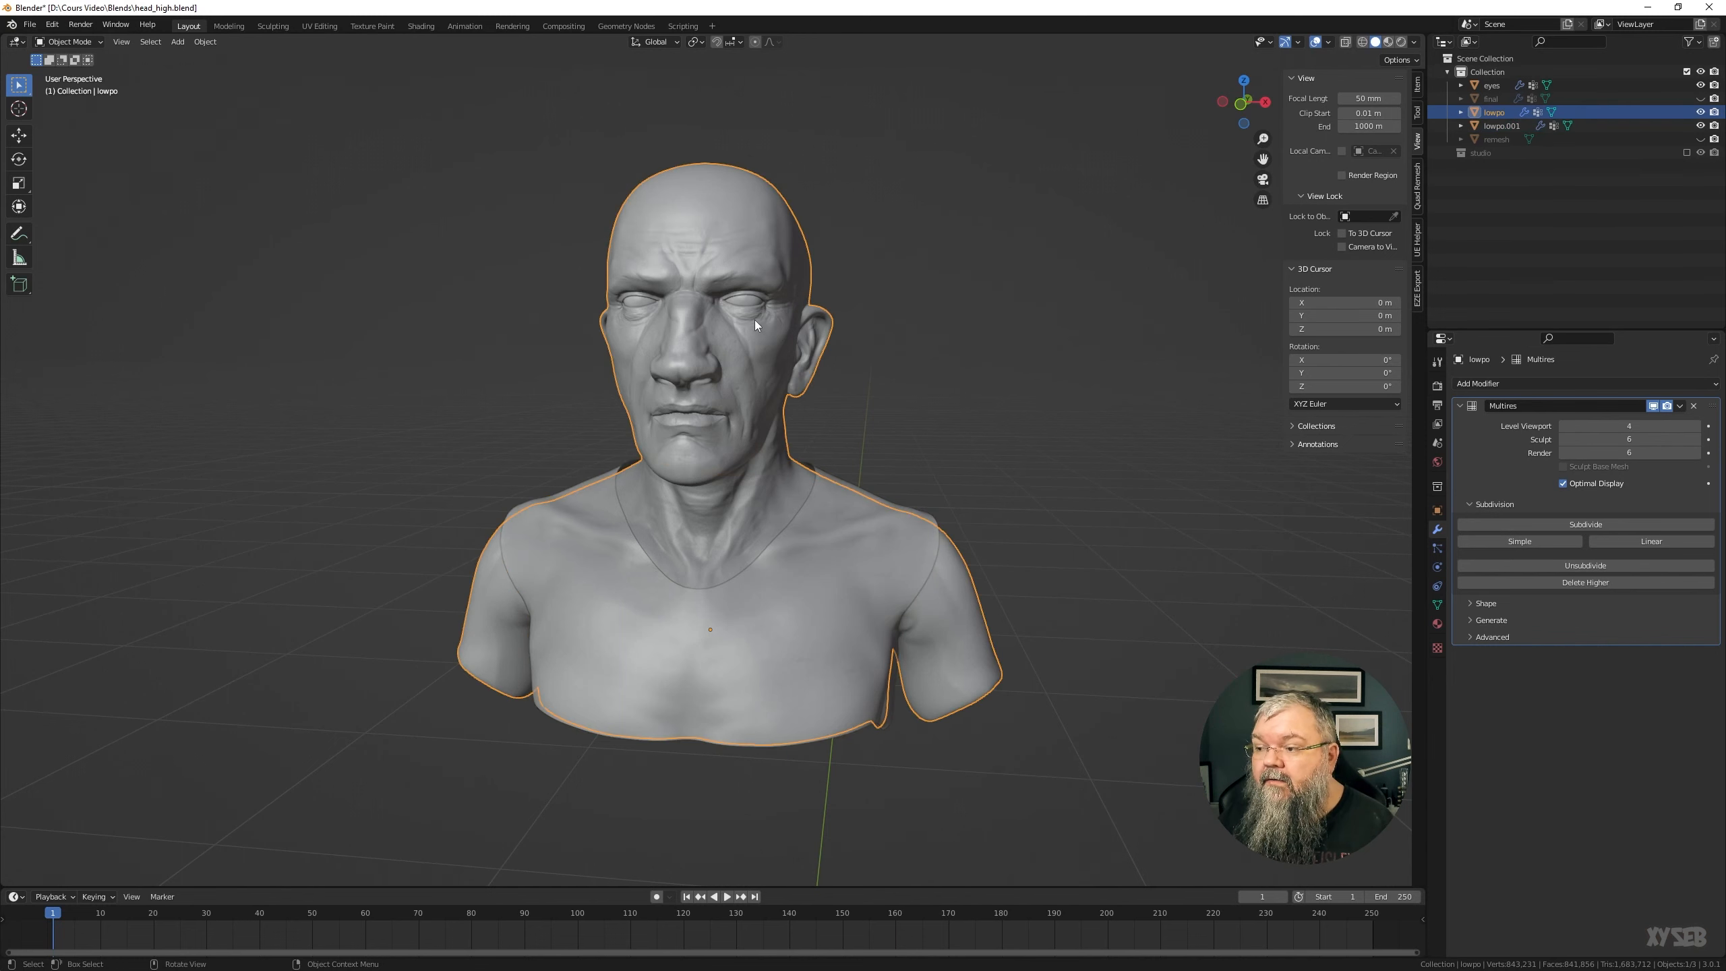
key("Tab")
middle_click_drag(751, 323, 717, 329)
scroll(718, 329, "up", 6)
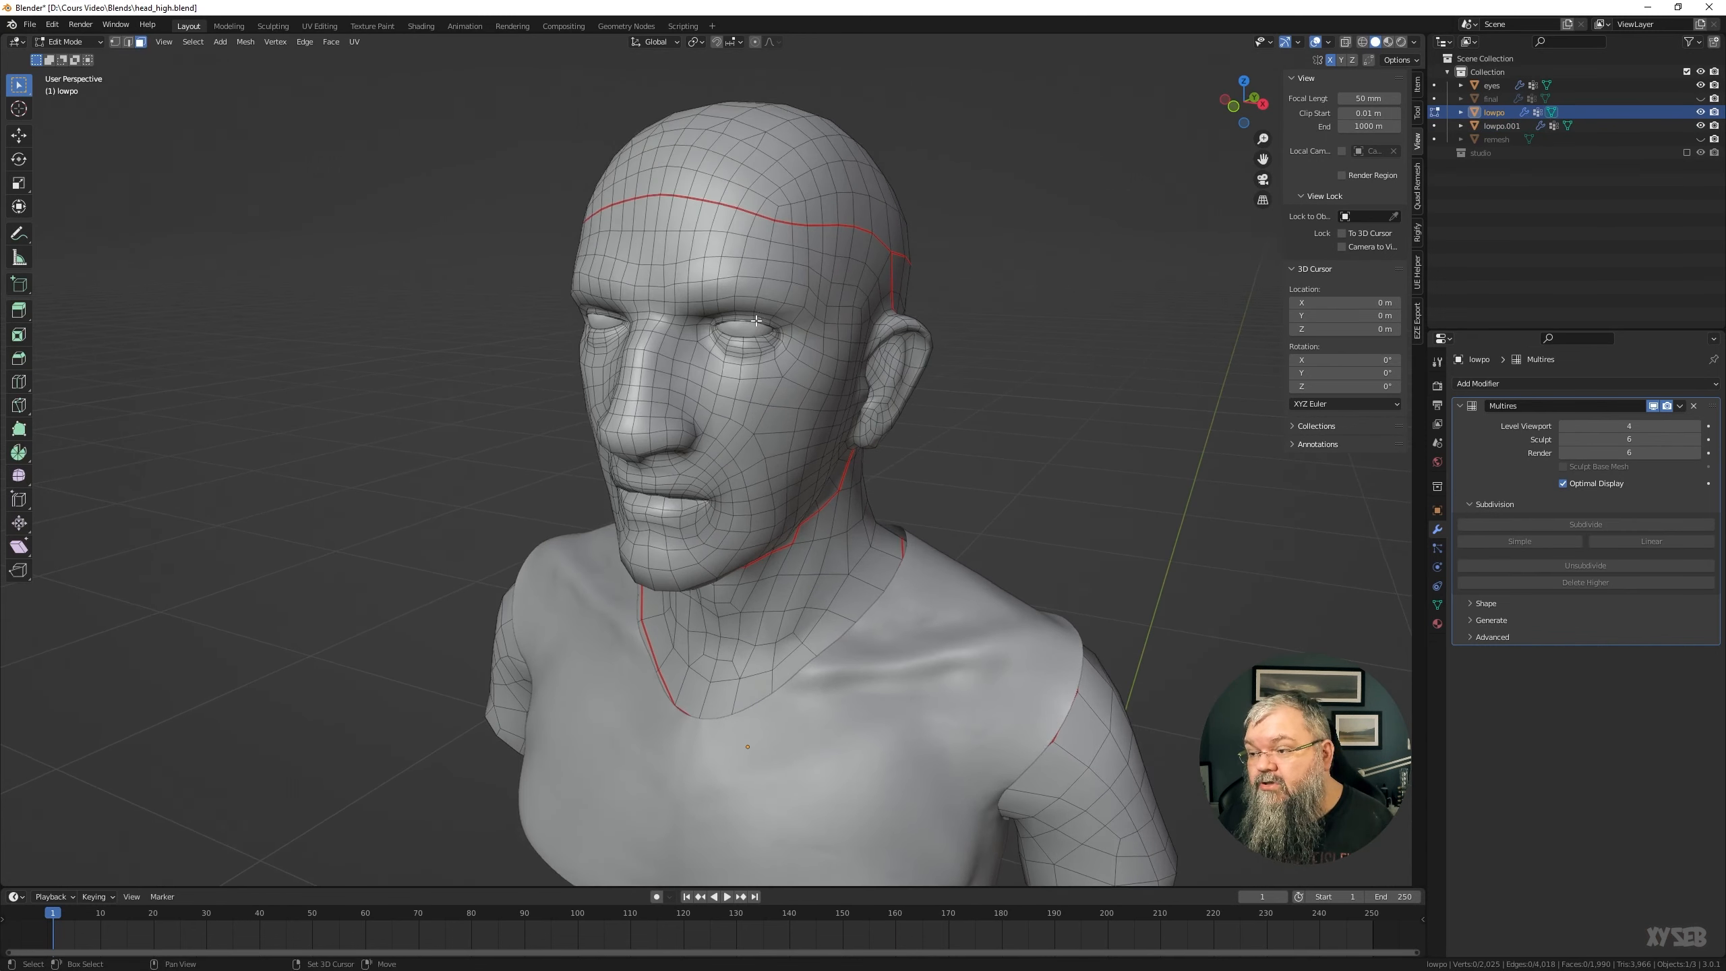
left_click(624, 224)
left_click(850, 239, "ctrl")
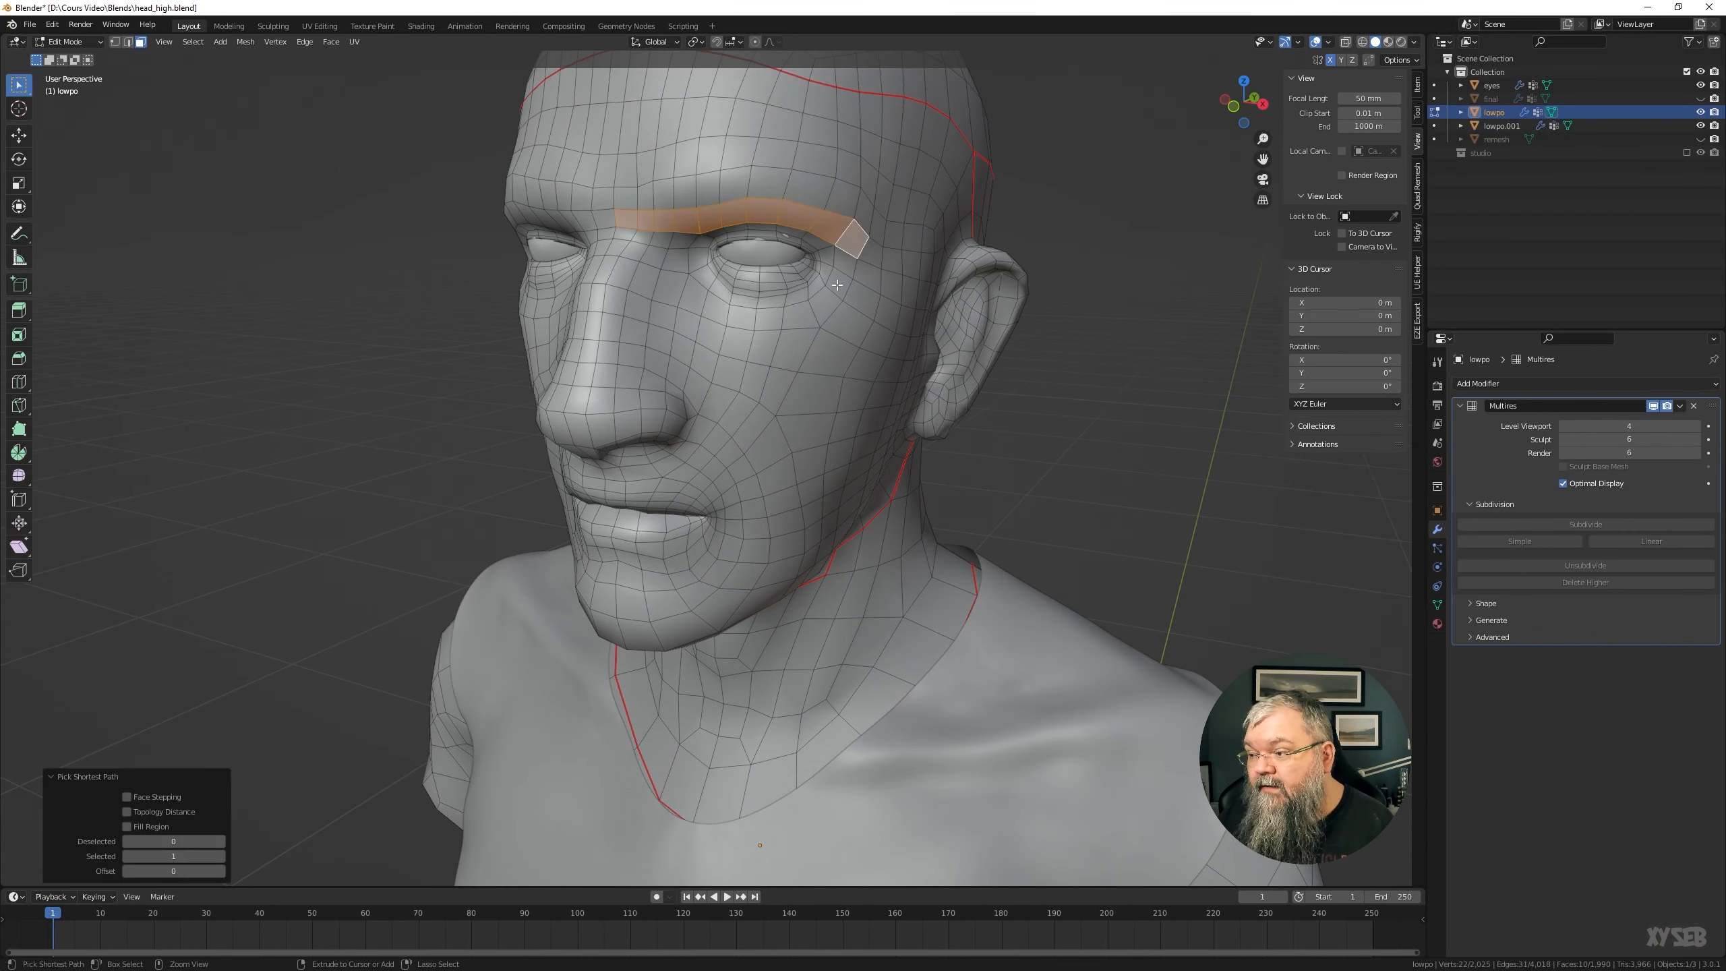
left_click(796, 318, "ctrl")
left_click(687, 282, "ctrl")
middle_click_drag(686, 282, 543, 320)
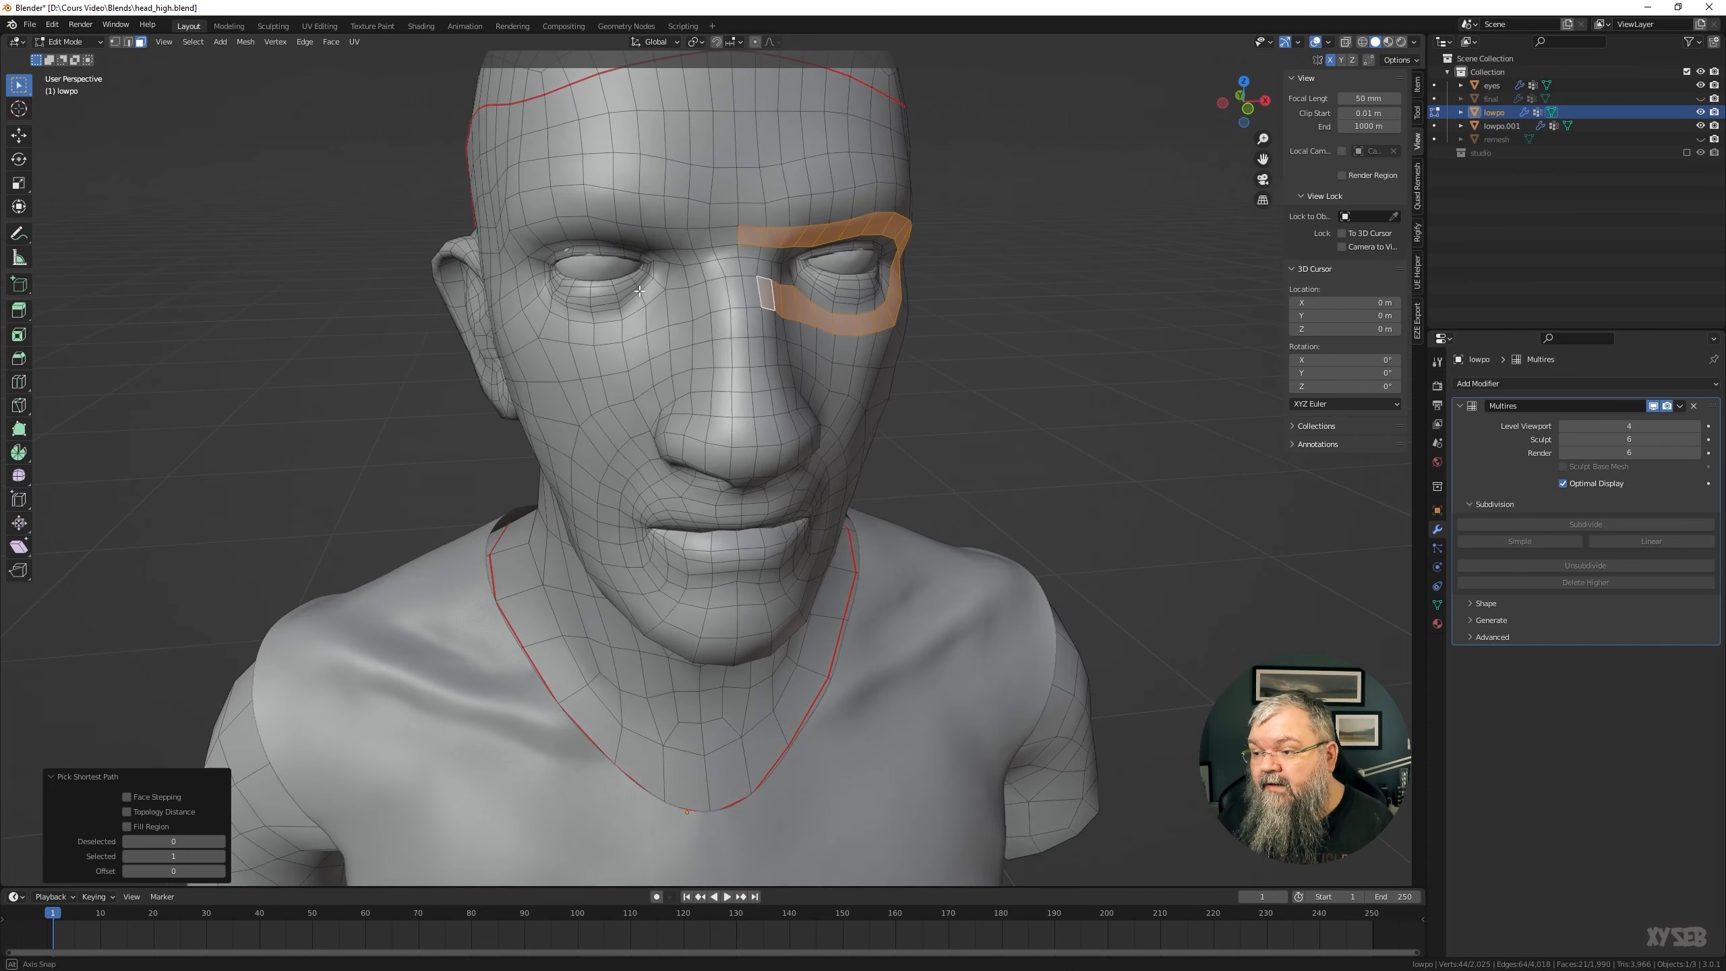
left_click(536, 314, "ctrl")
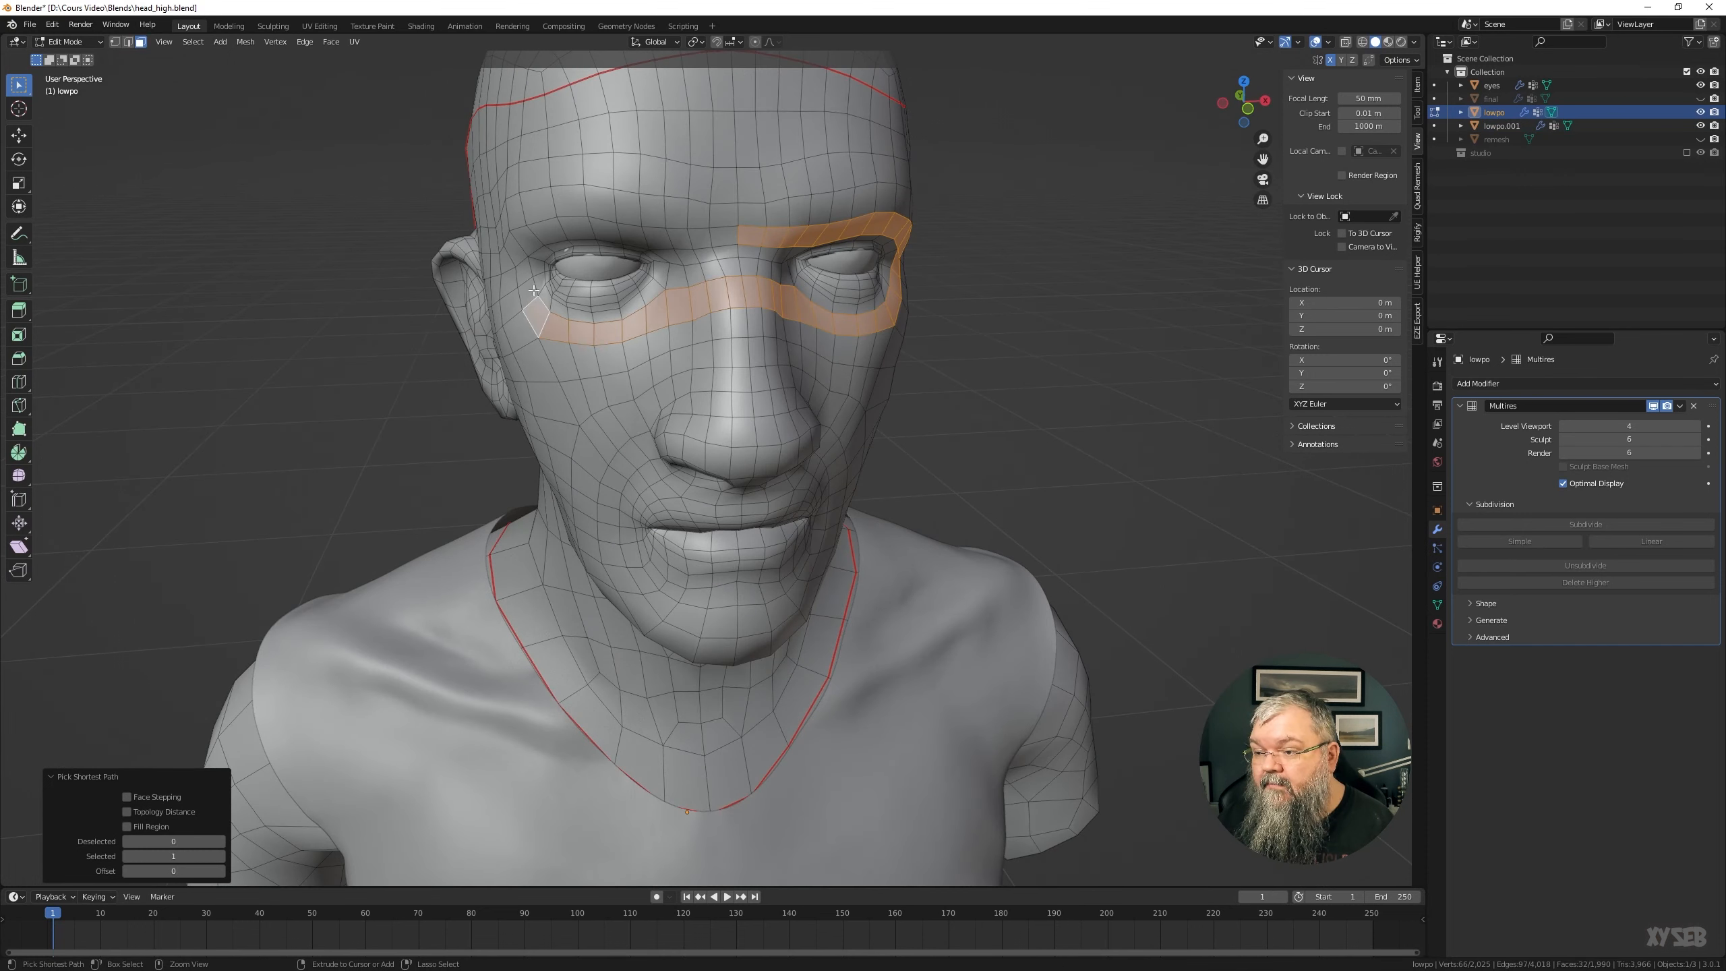
left_click(717, 237, "ctrl")
middle_click_drag(718, 237, 660, 217)
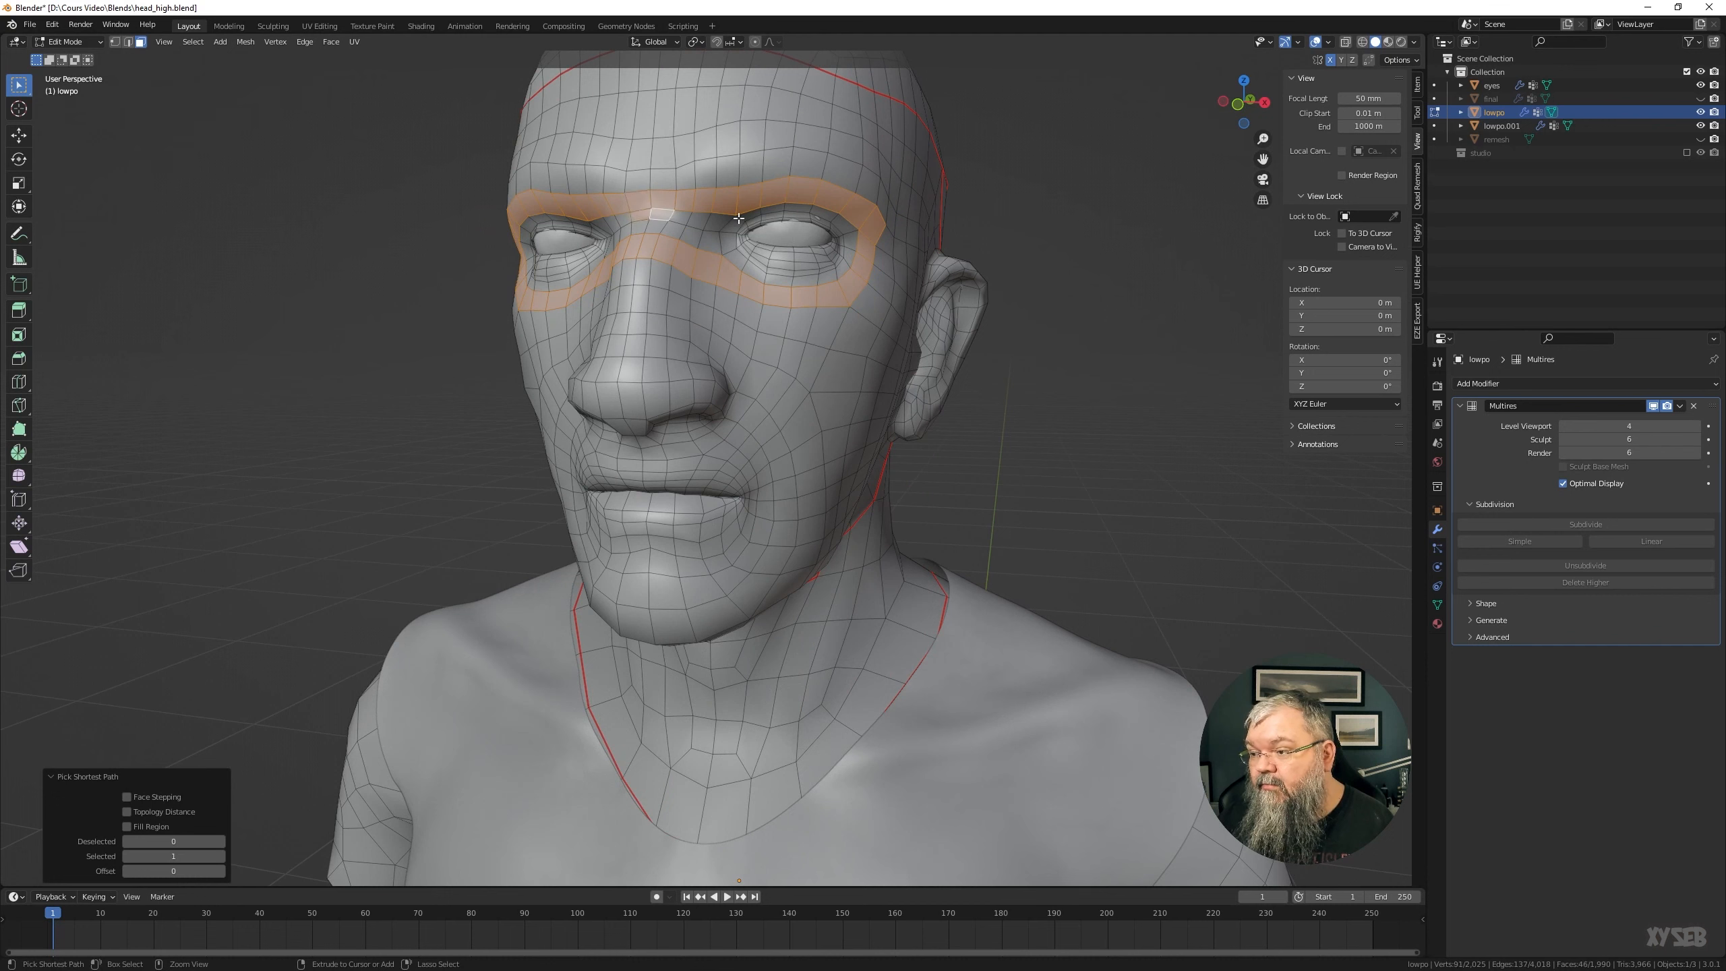
Extend the mask selection with the inner faces around both eyes and across the nose bridge, using shortest paths
left_click(720, 222, "ctrl")
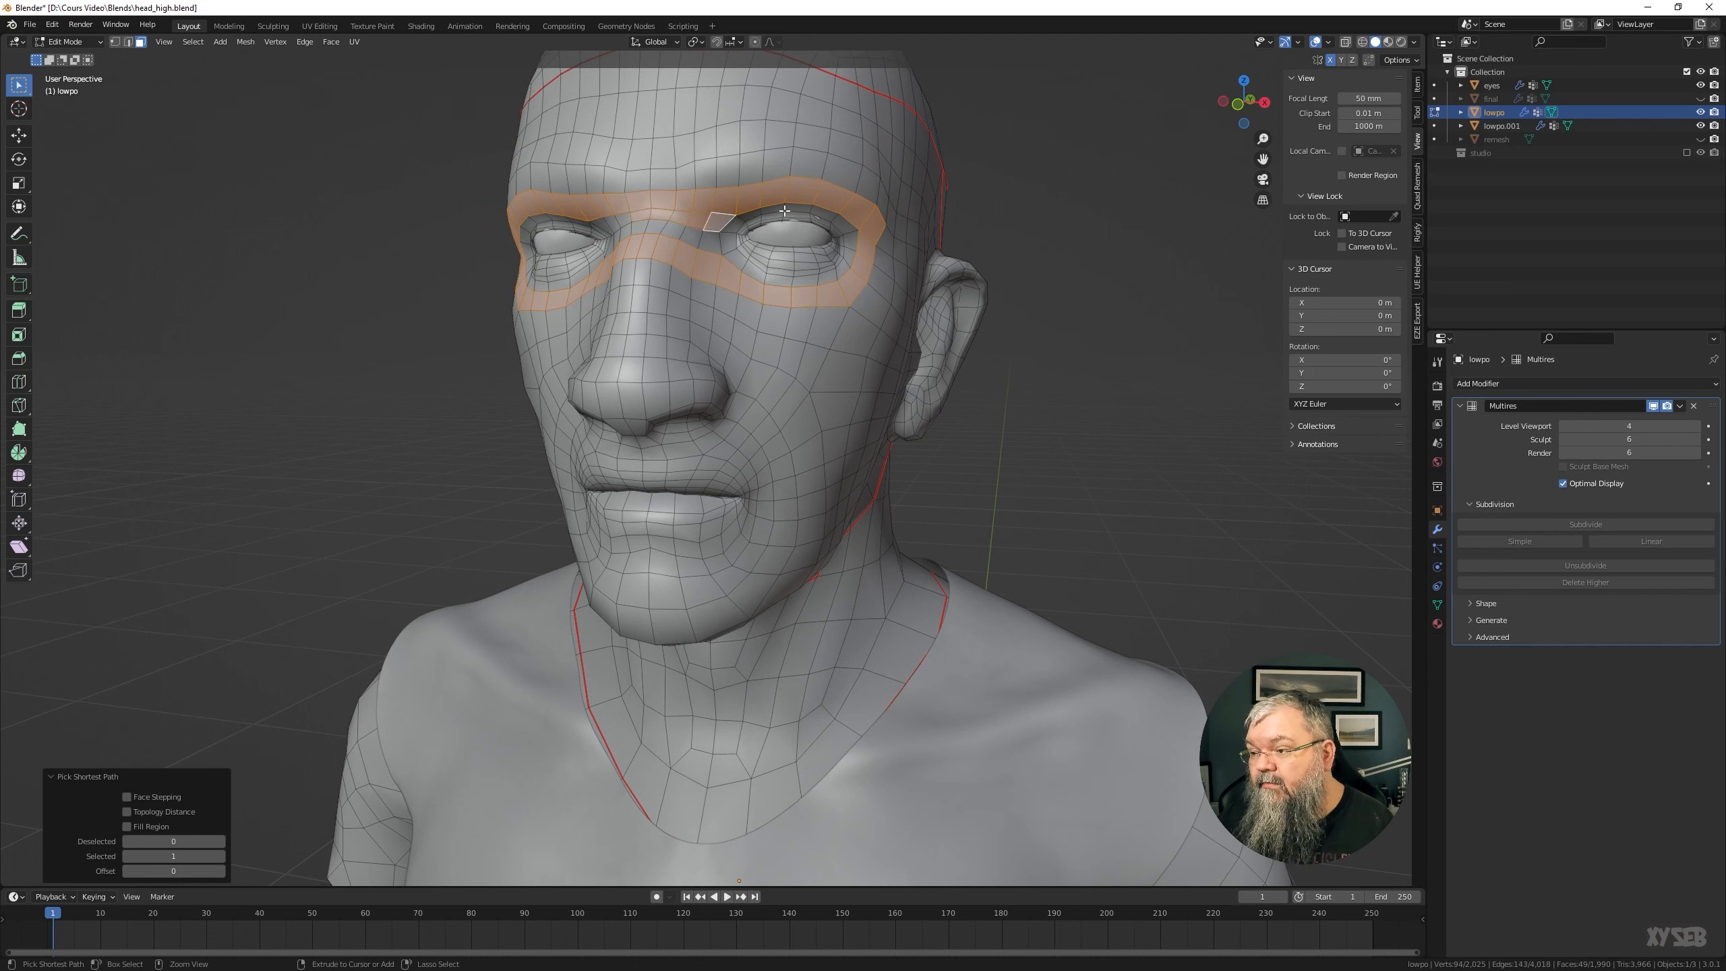
left_click(842, 222, "ctrl")
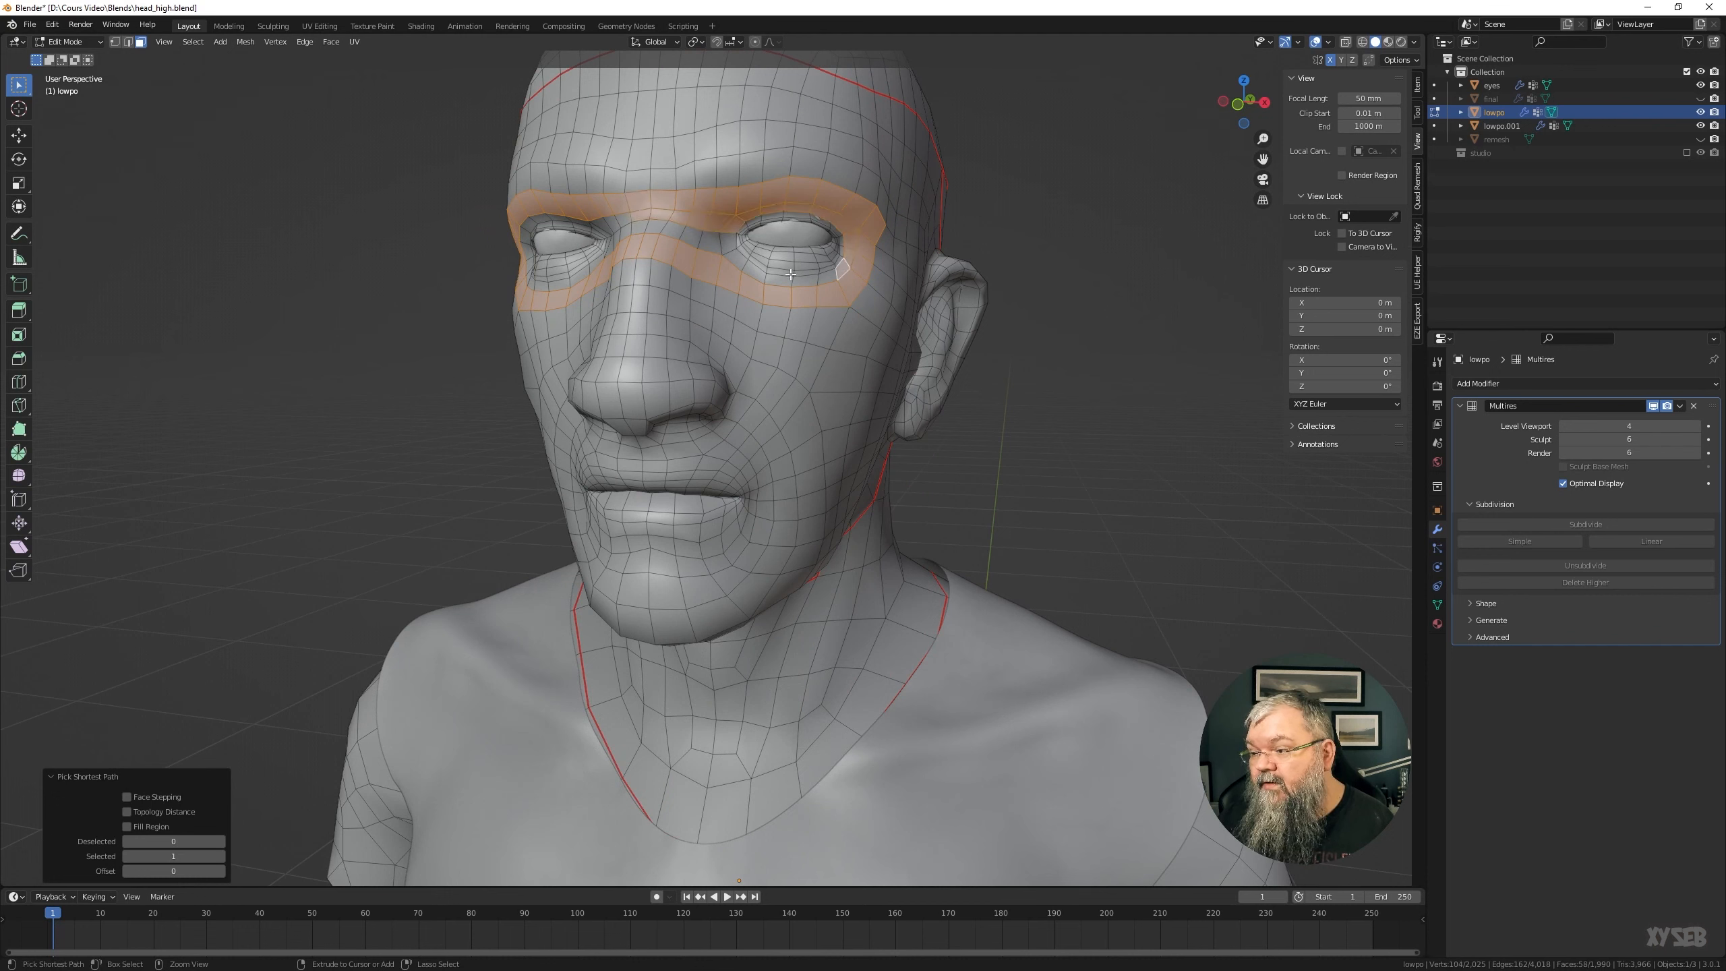
left_click(736, 253, "ctrl")
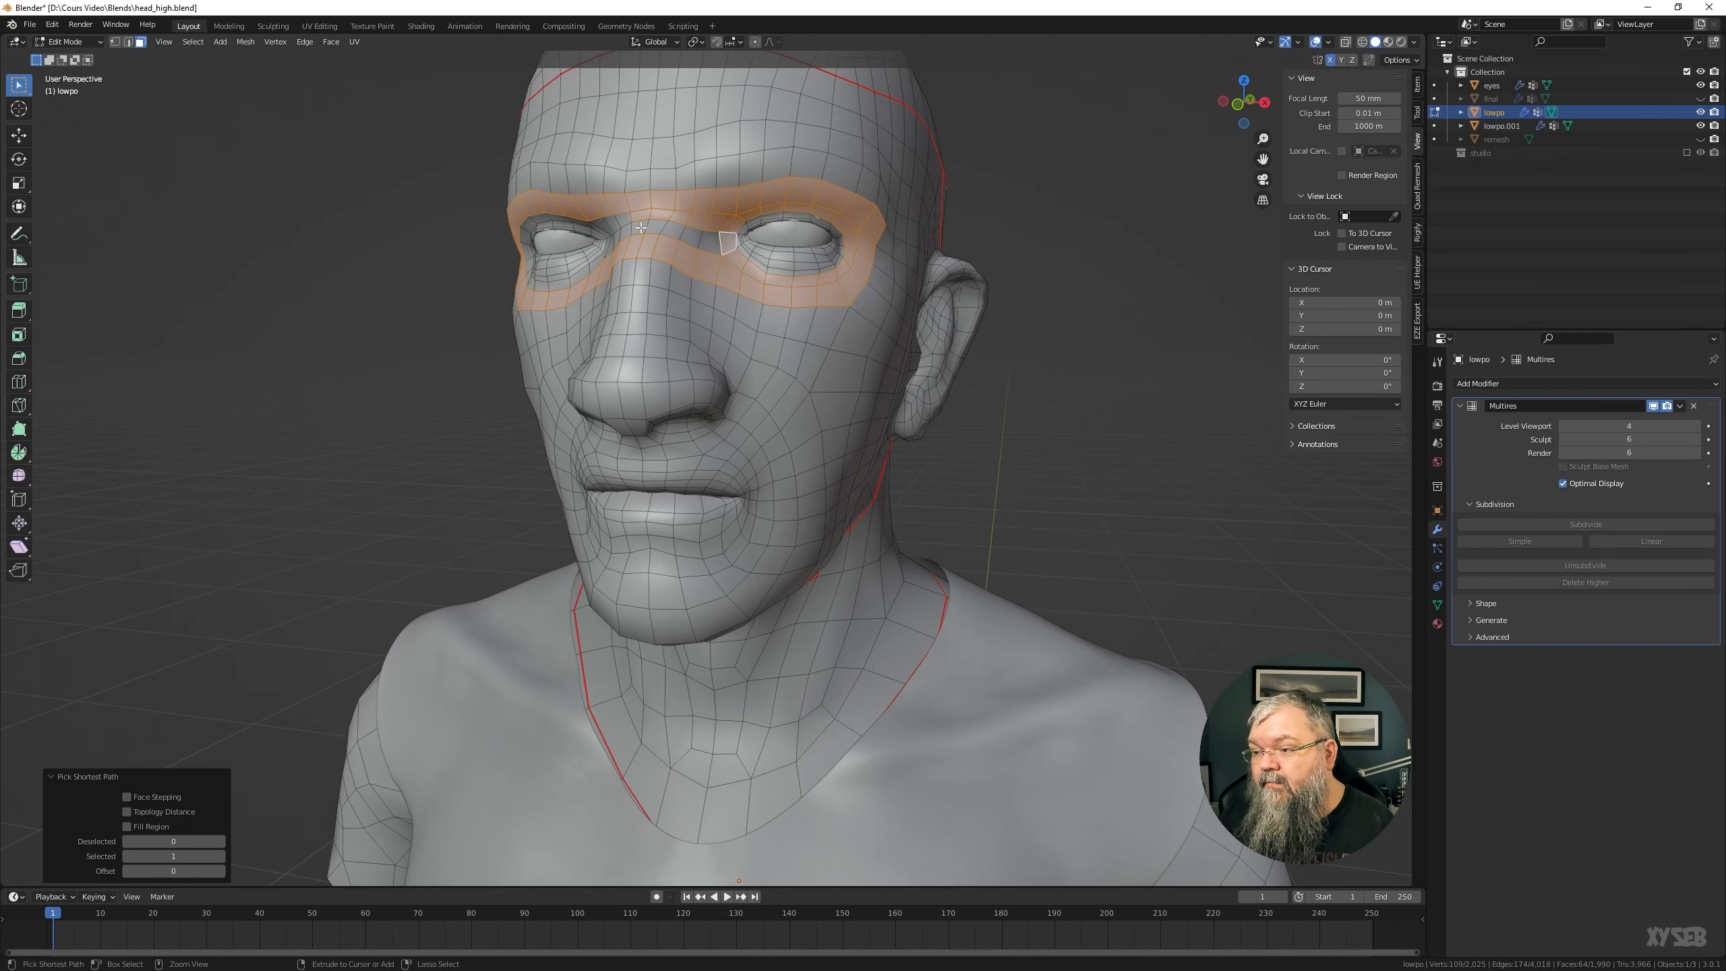
middle_click_drag(642, 230, 575, 286)
left_click(568, 296, "ctrl")
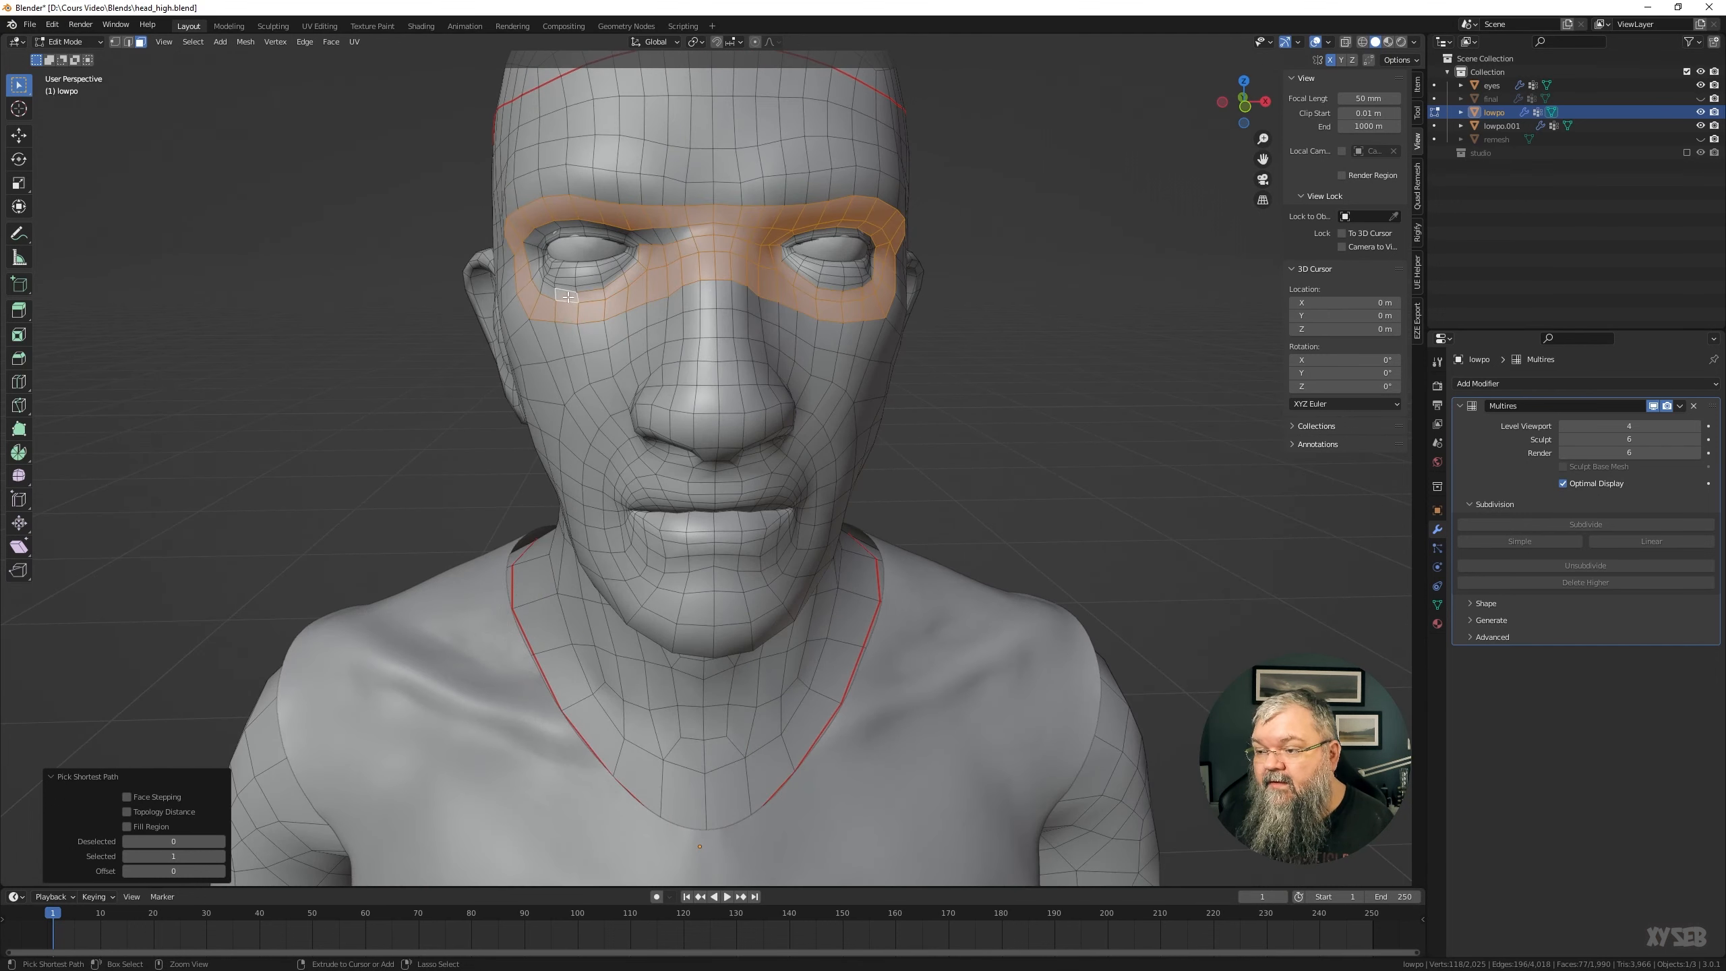
left_click(530, 255, "ctrl")
left_click(547, 228, "ctrl")
left_click(678, 231, "ctrl")
Duplicate the selected mask faces in place, separate them into a new object, and select that object in Object Mode
middle_click_drag(678, 233, 697, 293)
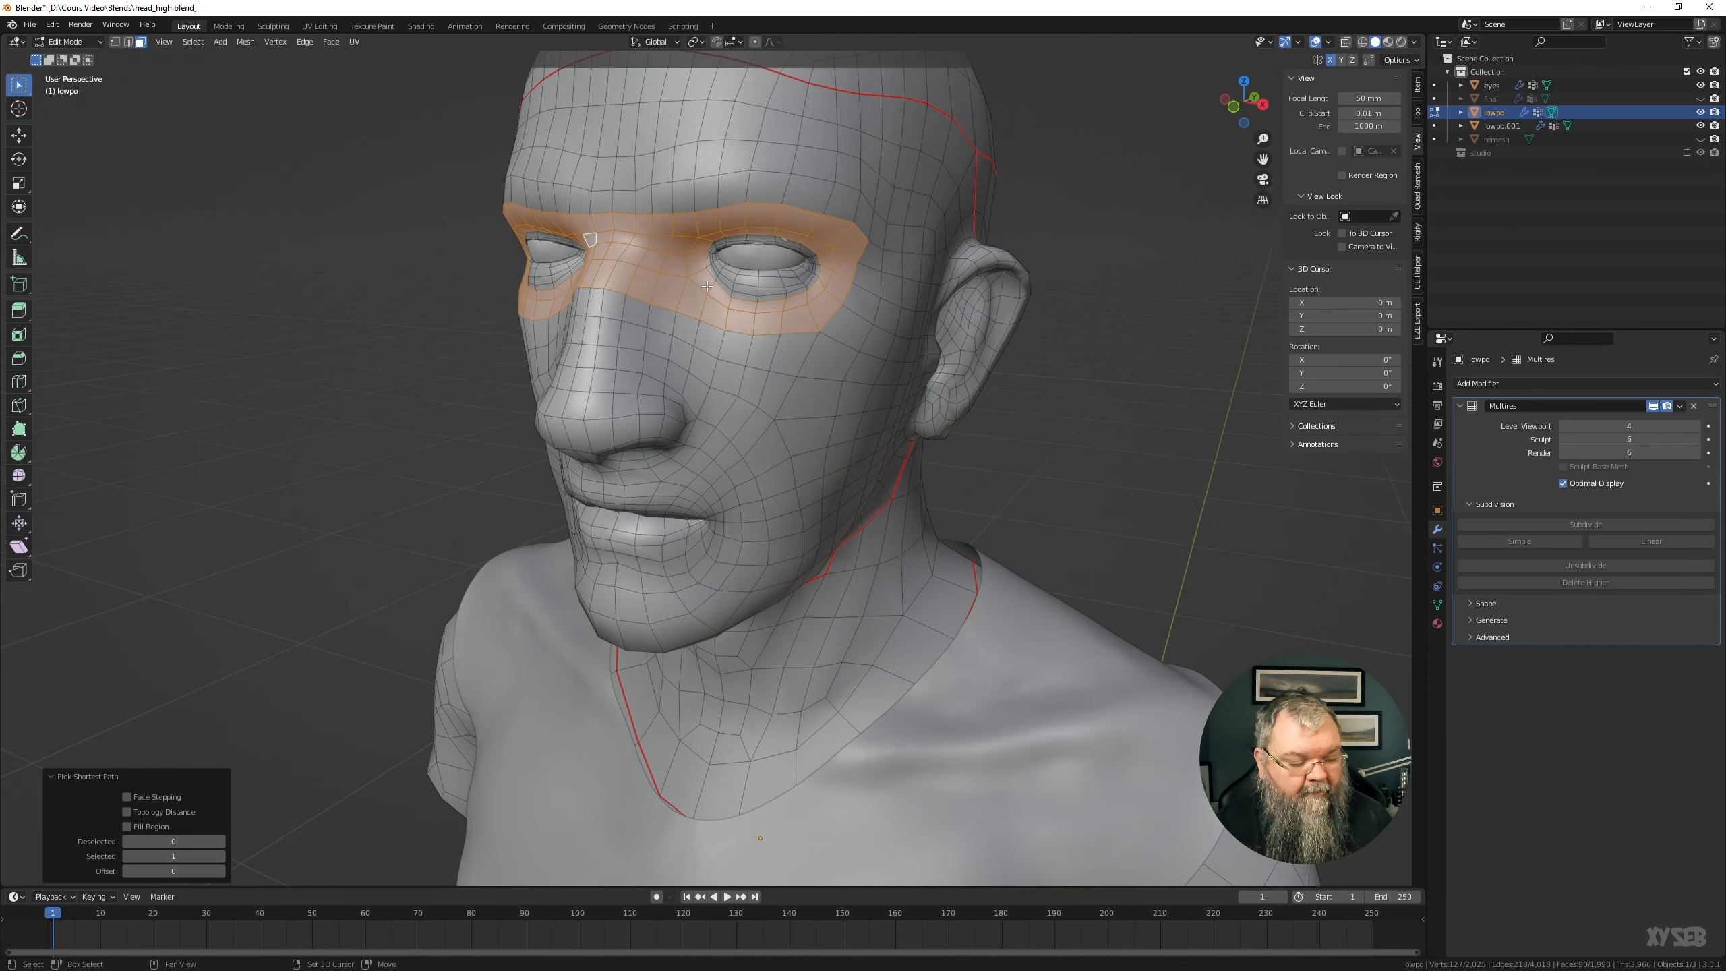
key("p")
left_click(739, 310)
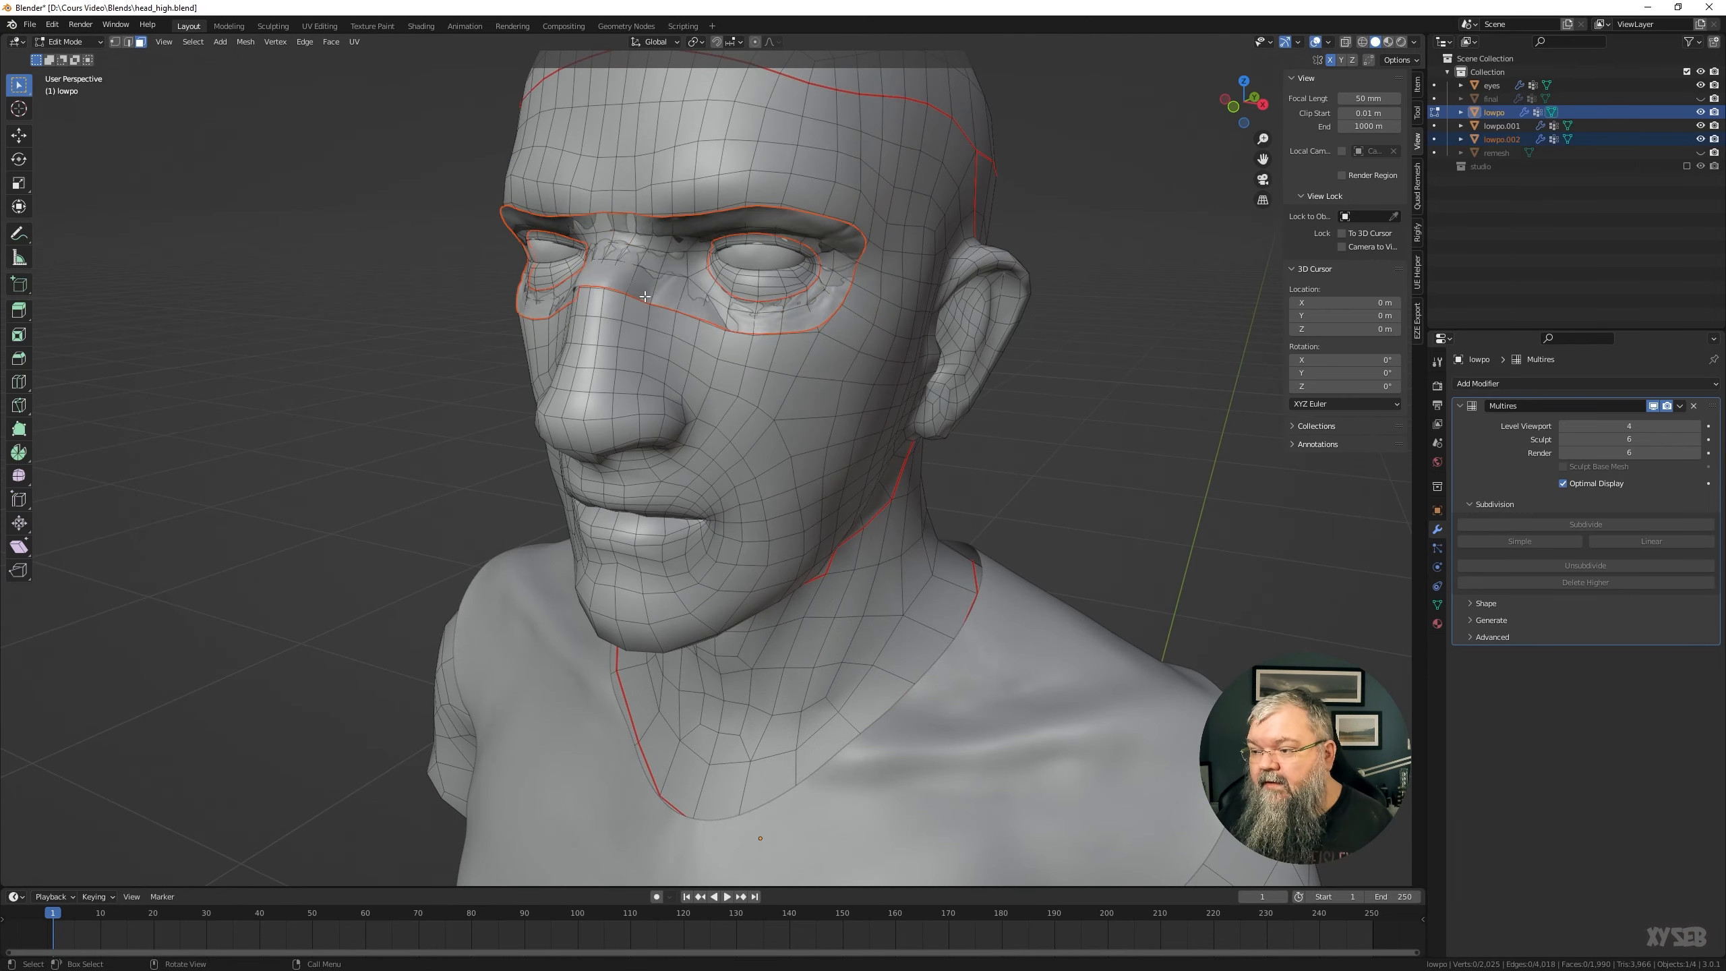
key("Tab")
left_click(704, 316)
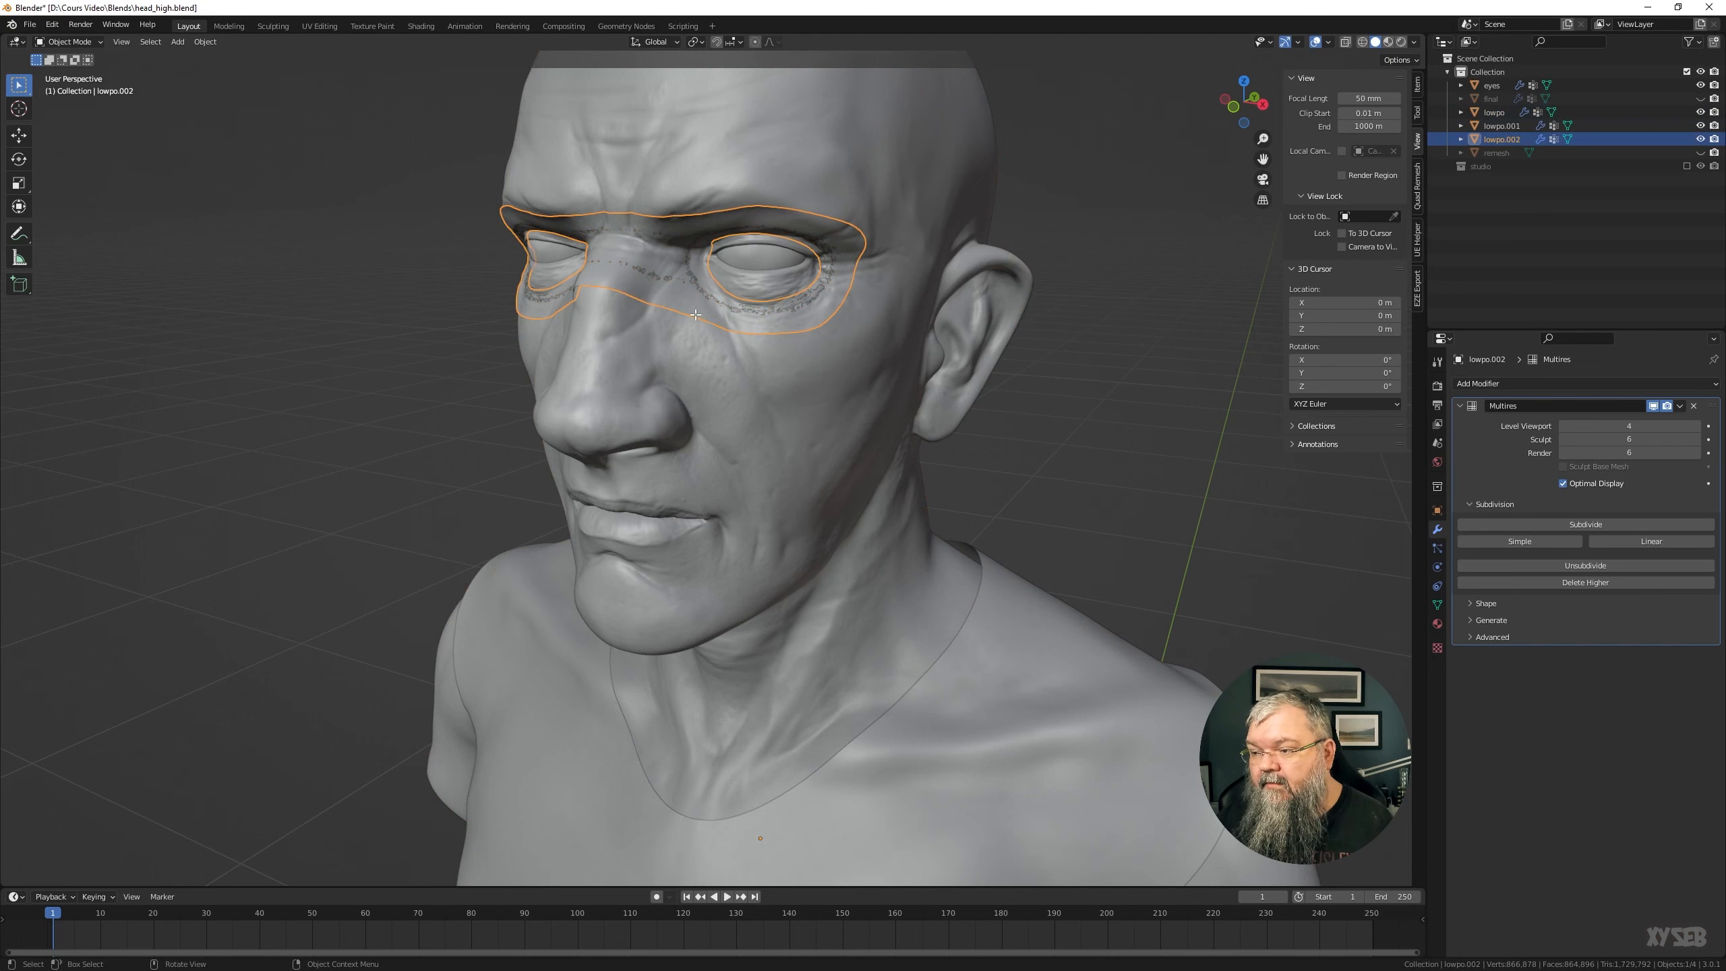
Fatten all faces of the separated eye mask outward by about 0.001 m so it sits above the skin
key("Tab")
key("alt+s")
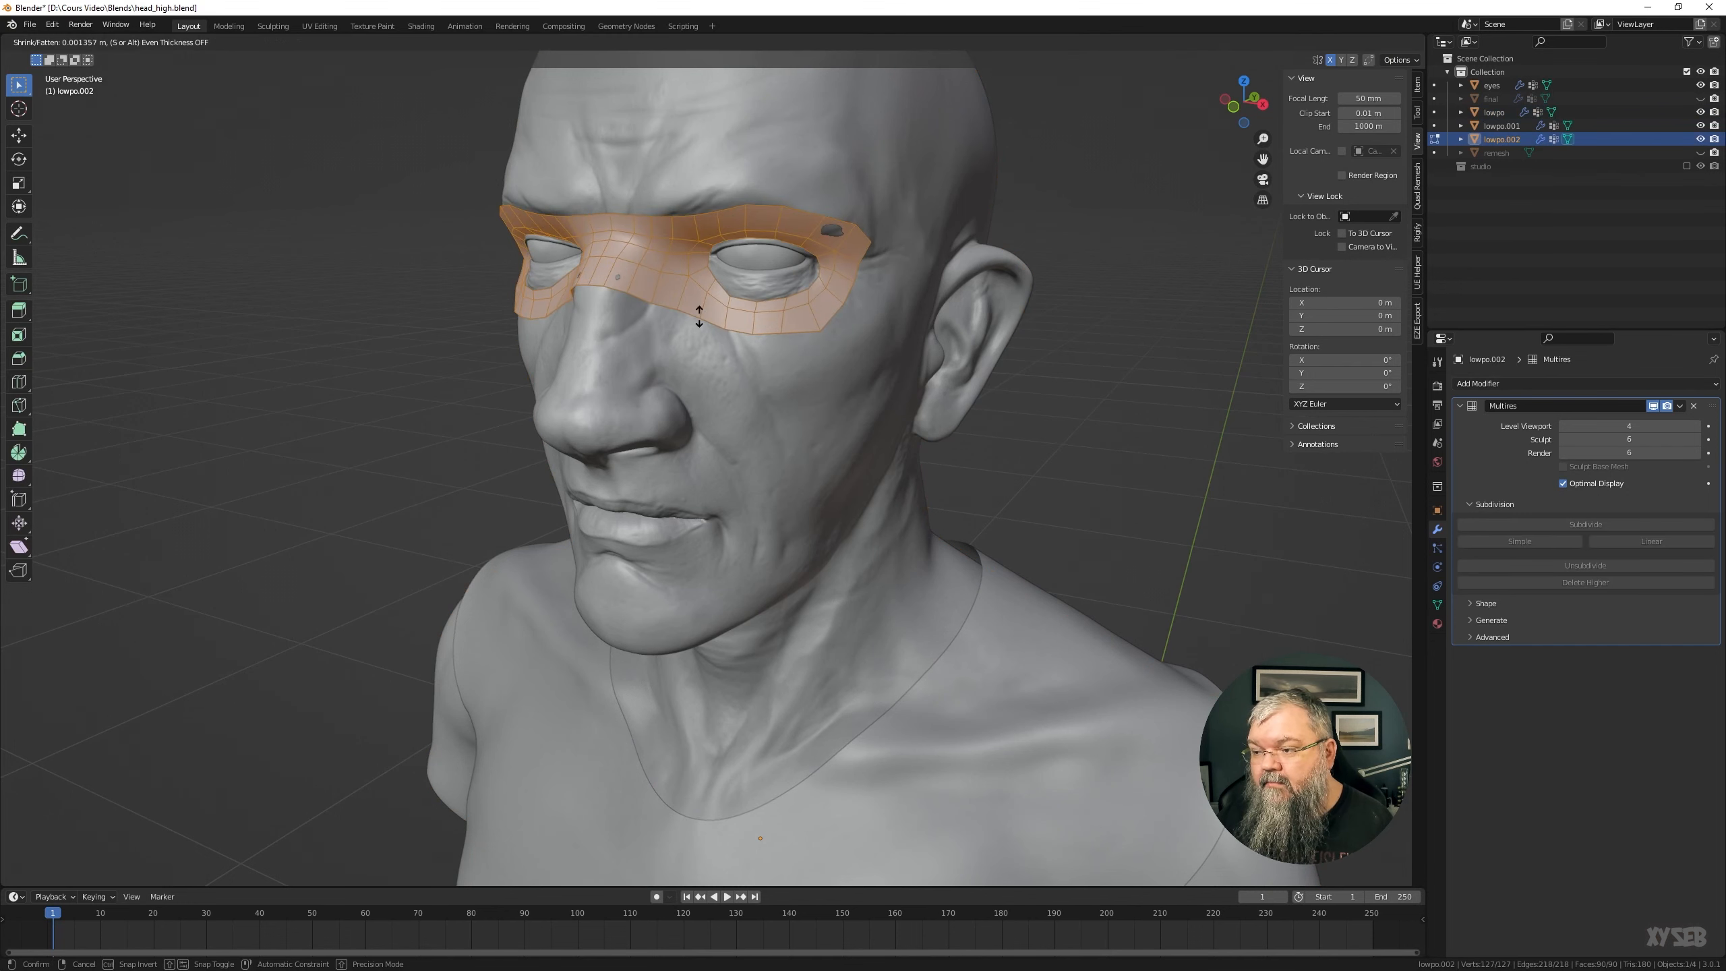
left_click(700, 316)
key("Tab")
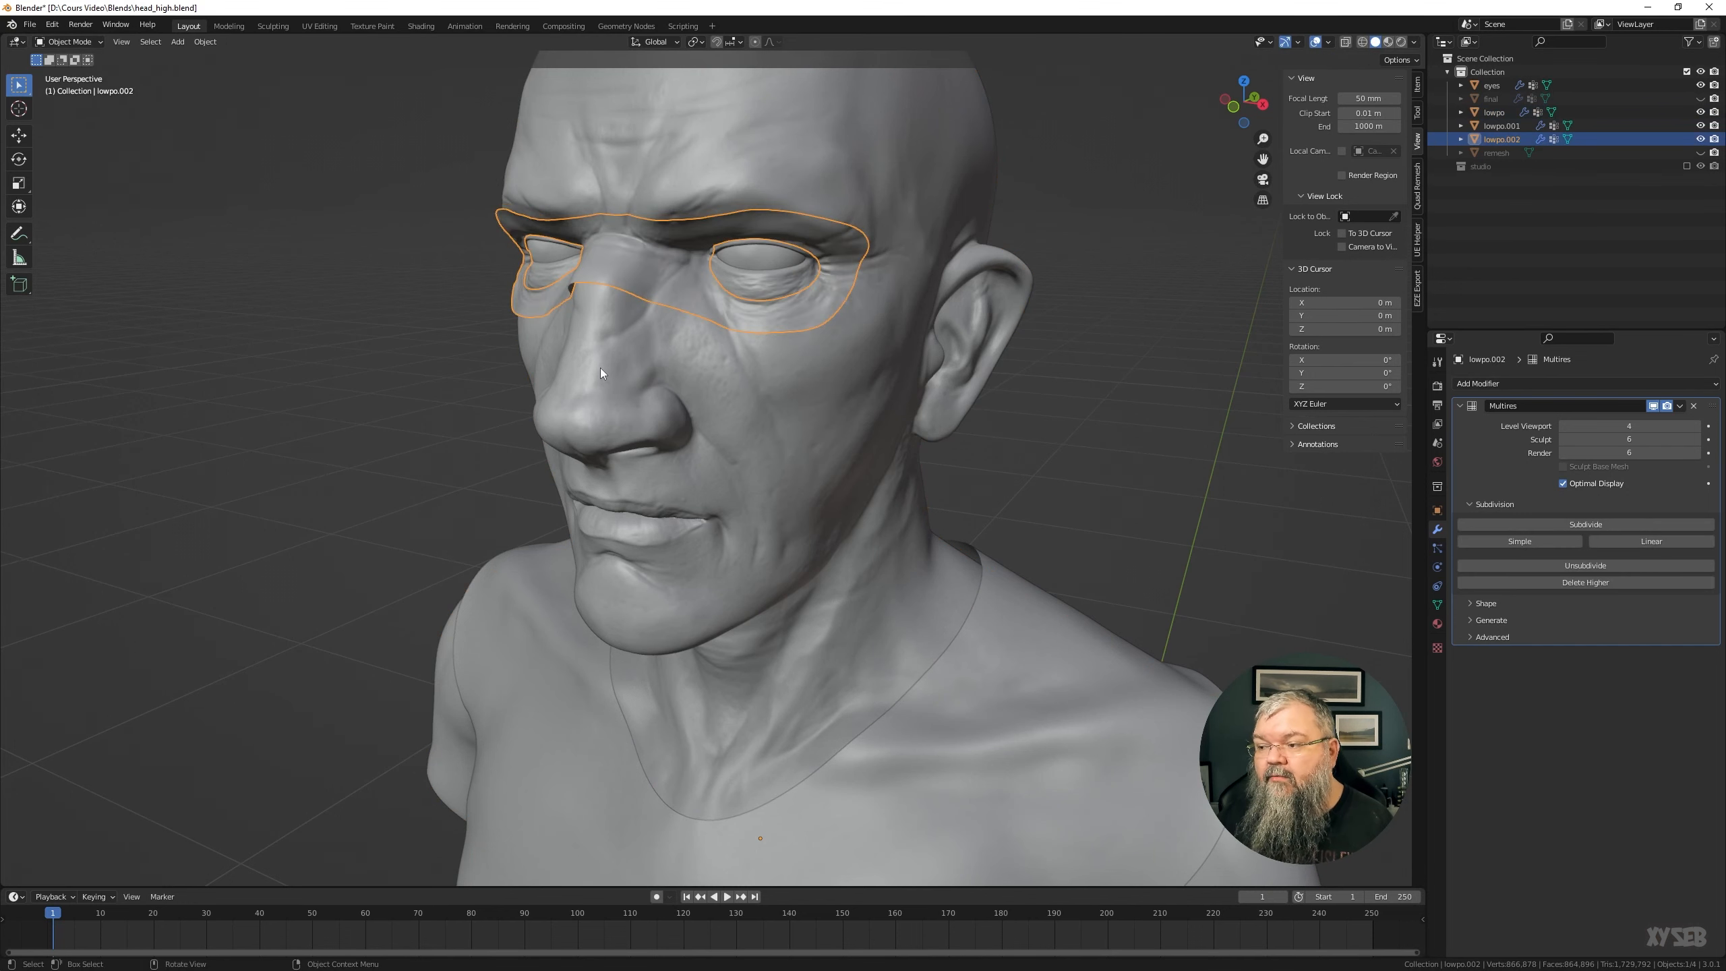
Add a Solidify modifier to the eye mask and set its thickness to 0.002 m
middle_click_drag(600, 367, 1036, 467)
left_click(1036, 467)
middle_click_drag(842, 459, 598, 460)
left_click(663, 320)
left_click(1584, 383)
left_click(1379, 596)
left_click(1629, 693)
type("0.002")
key("Return")
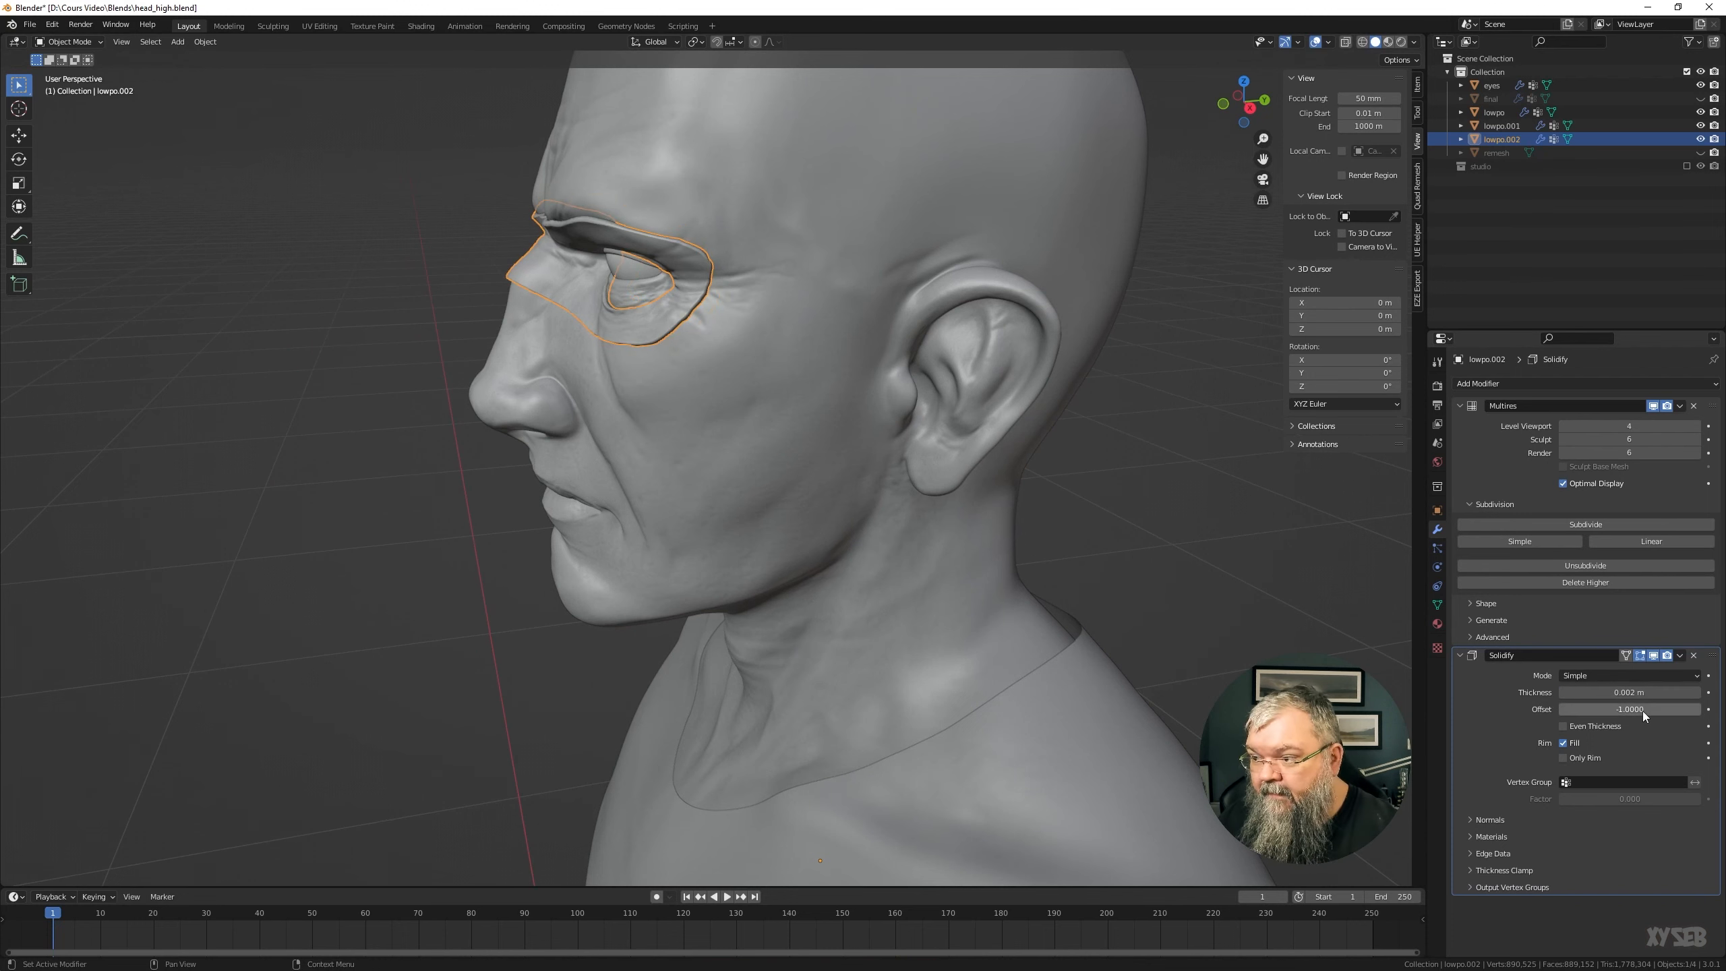
Smooth the skin detail on the eye mask in the Sculpting workspace, using a brush radius of 68 px
middle_click_drag(801, 521, 994, 537)
left_click(1026, 479)
left_click(741, 428)
left_click(272, 26)
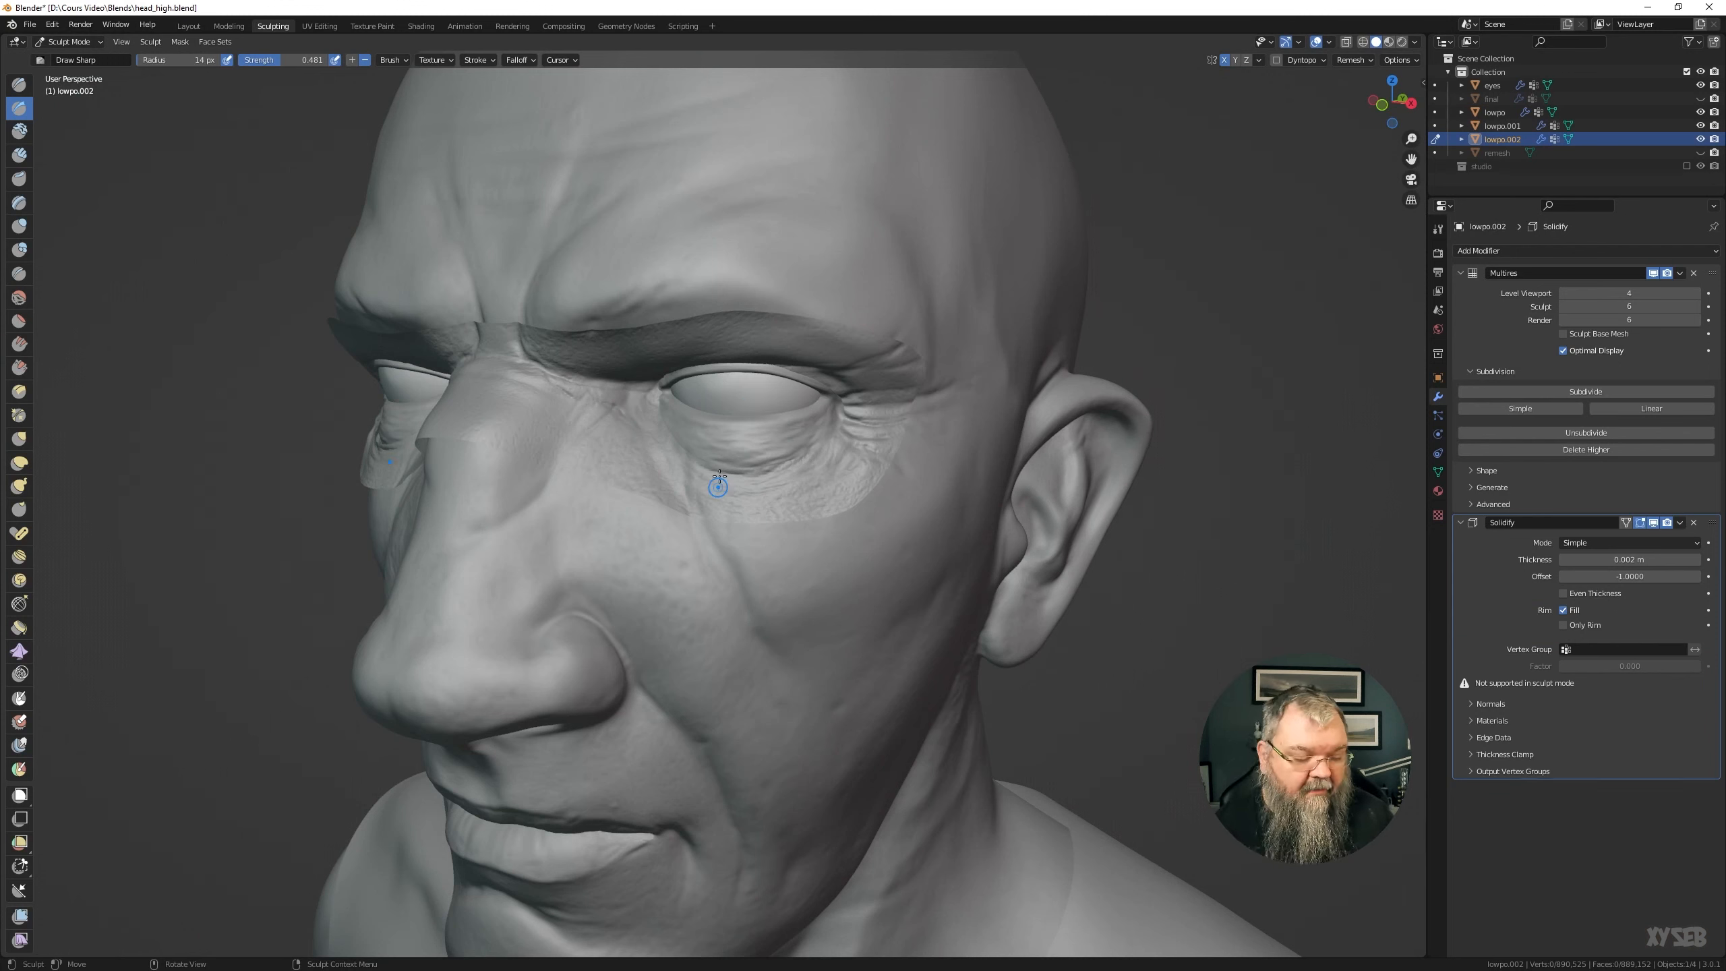
key("f")
left_click(795, 469)
mouse_move(761, 504)
left_mouse_down("shift")
mouse_move(858, 480)
mouse_move(803, 509)
mouse_move(546, 458)
mouse_move(482, 388)
mouse_move(574, 360)
left_mouse_up("shift")
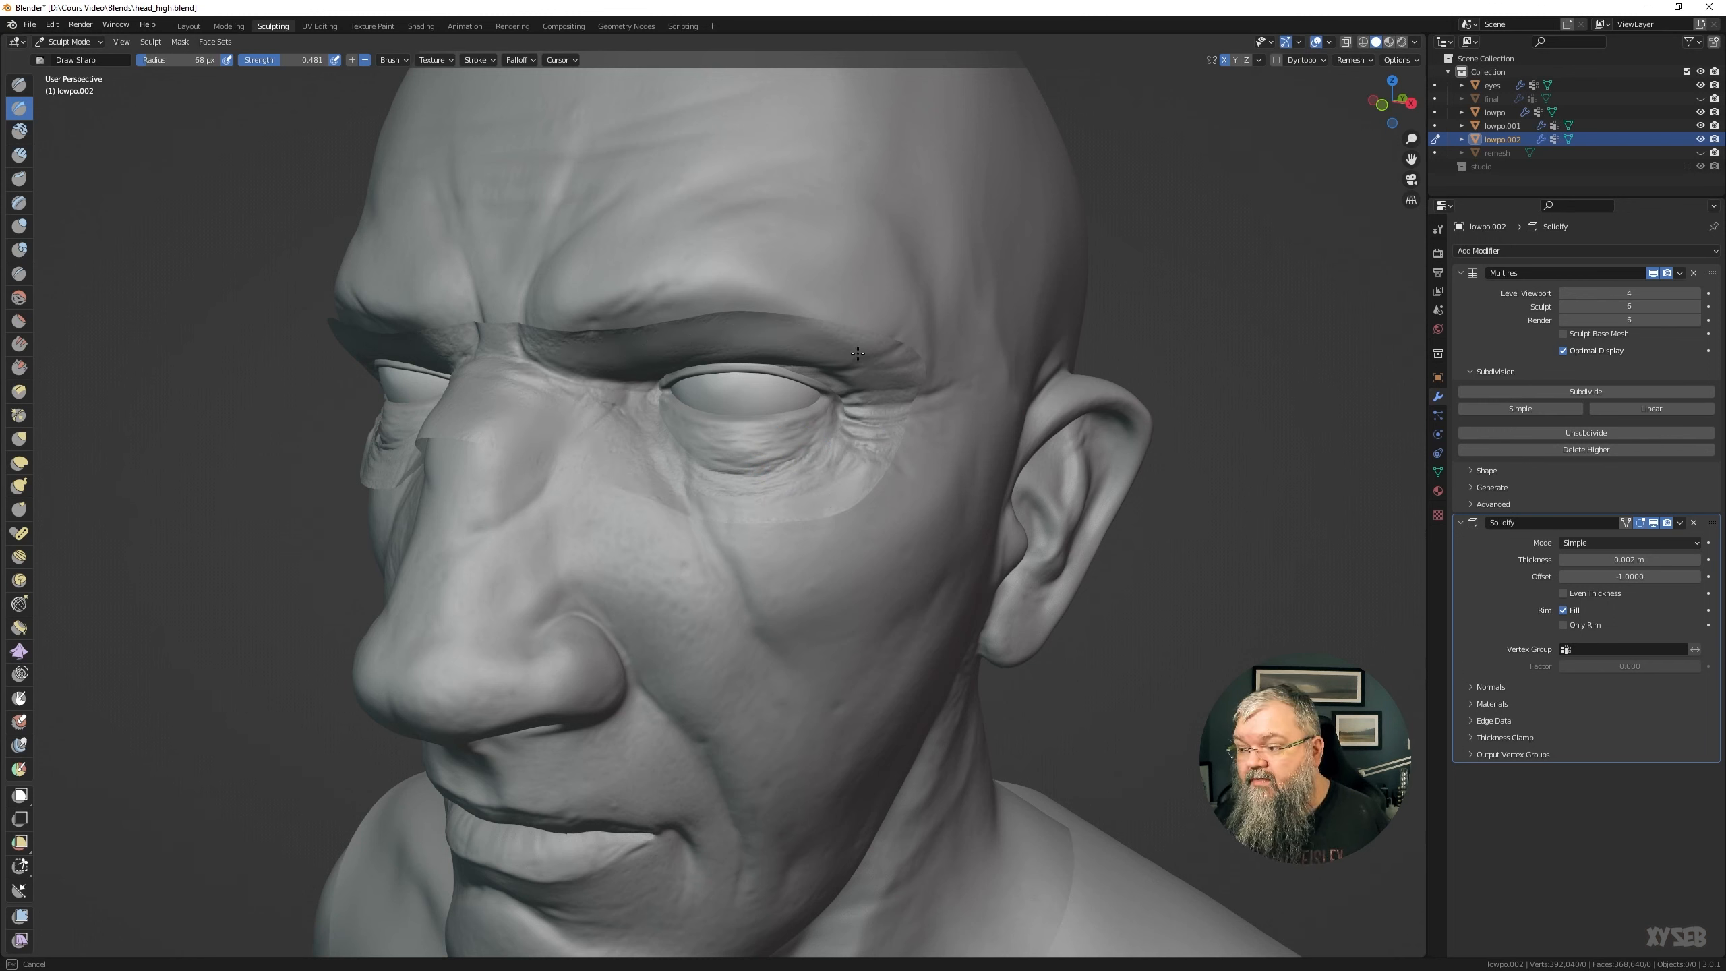
mouse_move(857, 353)
left_mouse_down("shift")
mouse_move(901, 405)
mouse_move(863, 446)
mouse_move(776, 482)
mouse_move(859, 401)
left_mouse_up("shift")
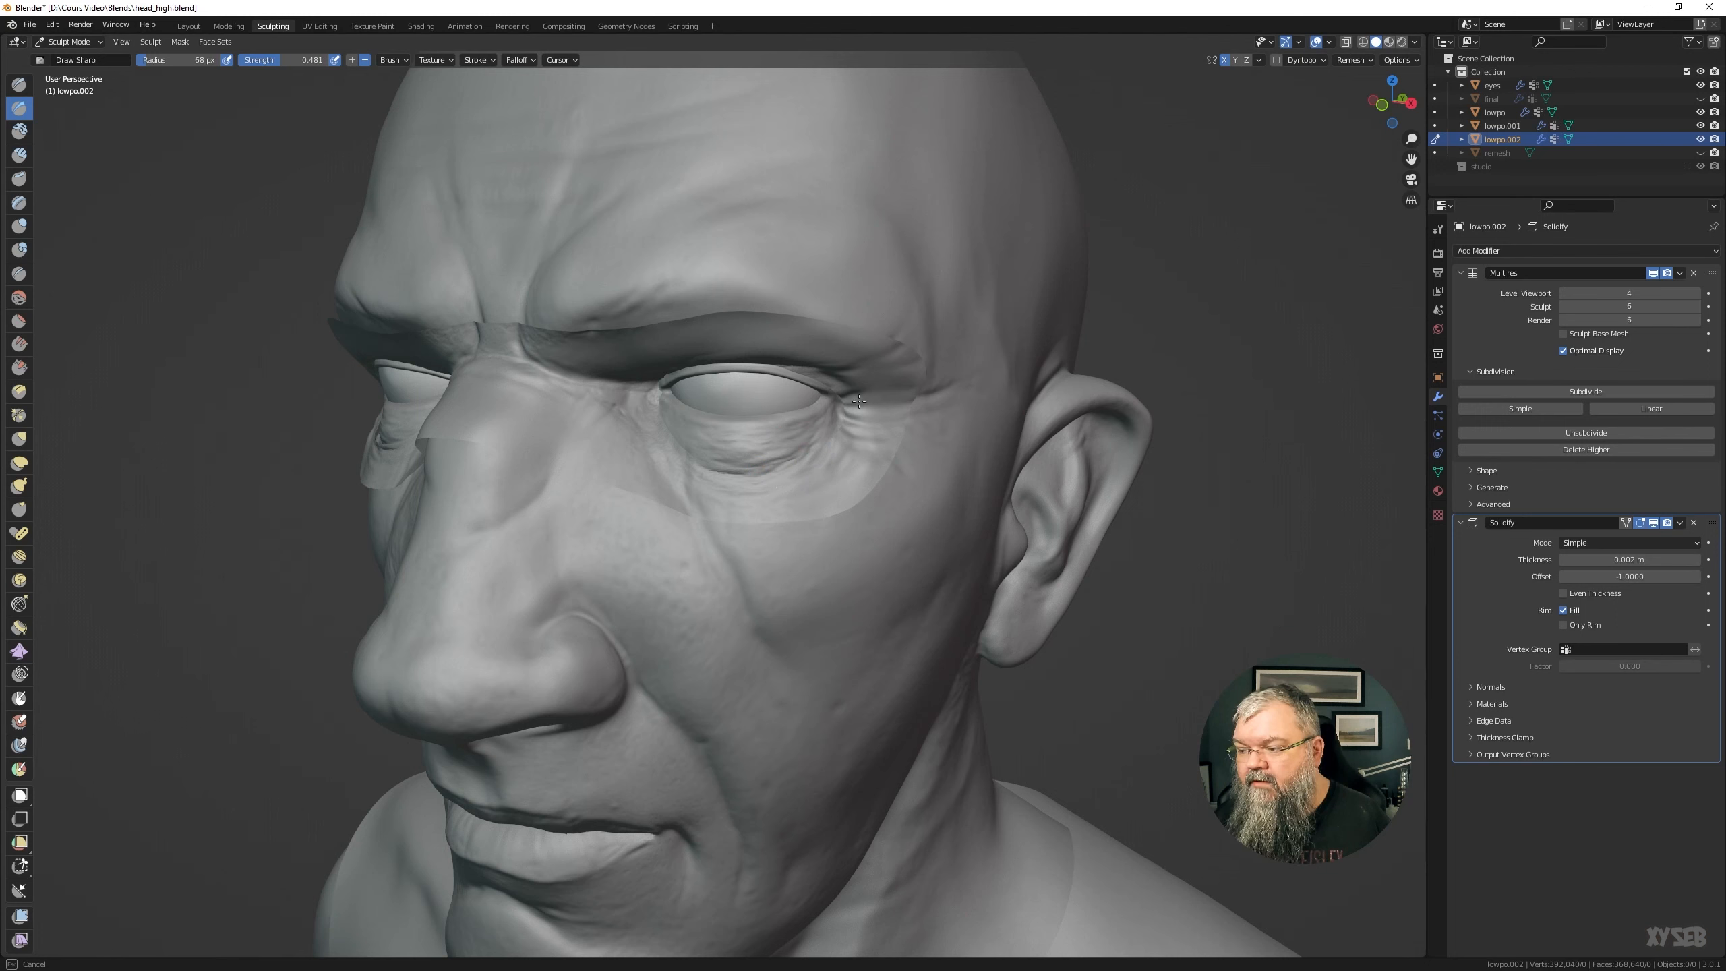
mouse_move(616, 389)
left_mouse_down("shift")
mouse_move(644, 449)
mouse_move(857, 469)
mouse_move(852, 433)
mouse_move(777, 488)
mouse_move(793, 504)
mouse_move(491, 348)
mouse_move(759, 521)
left_mouse_up("shift")
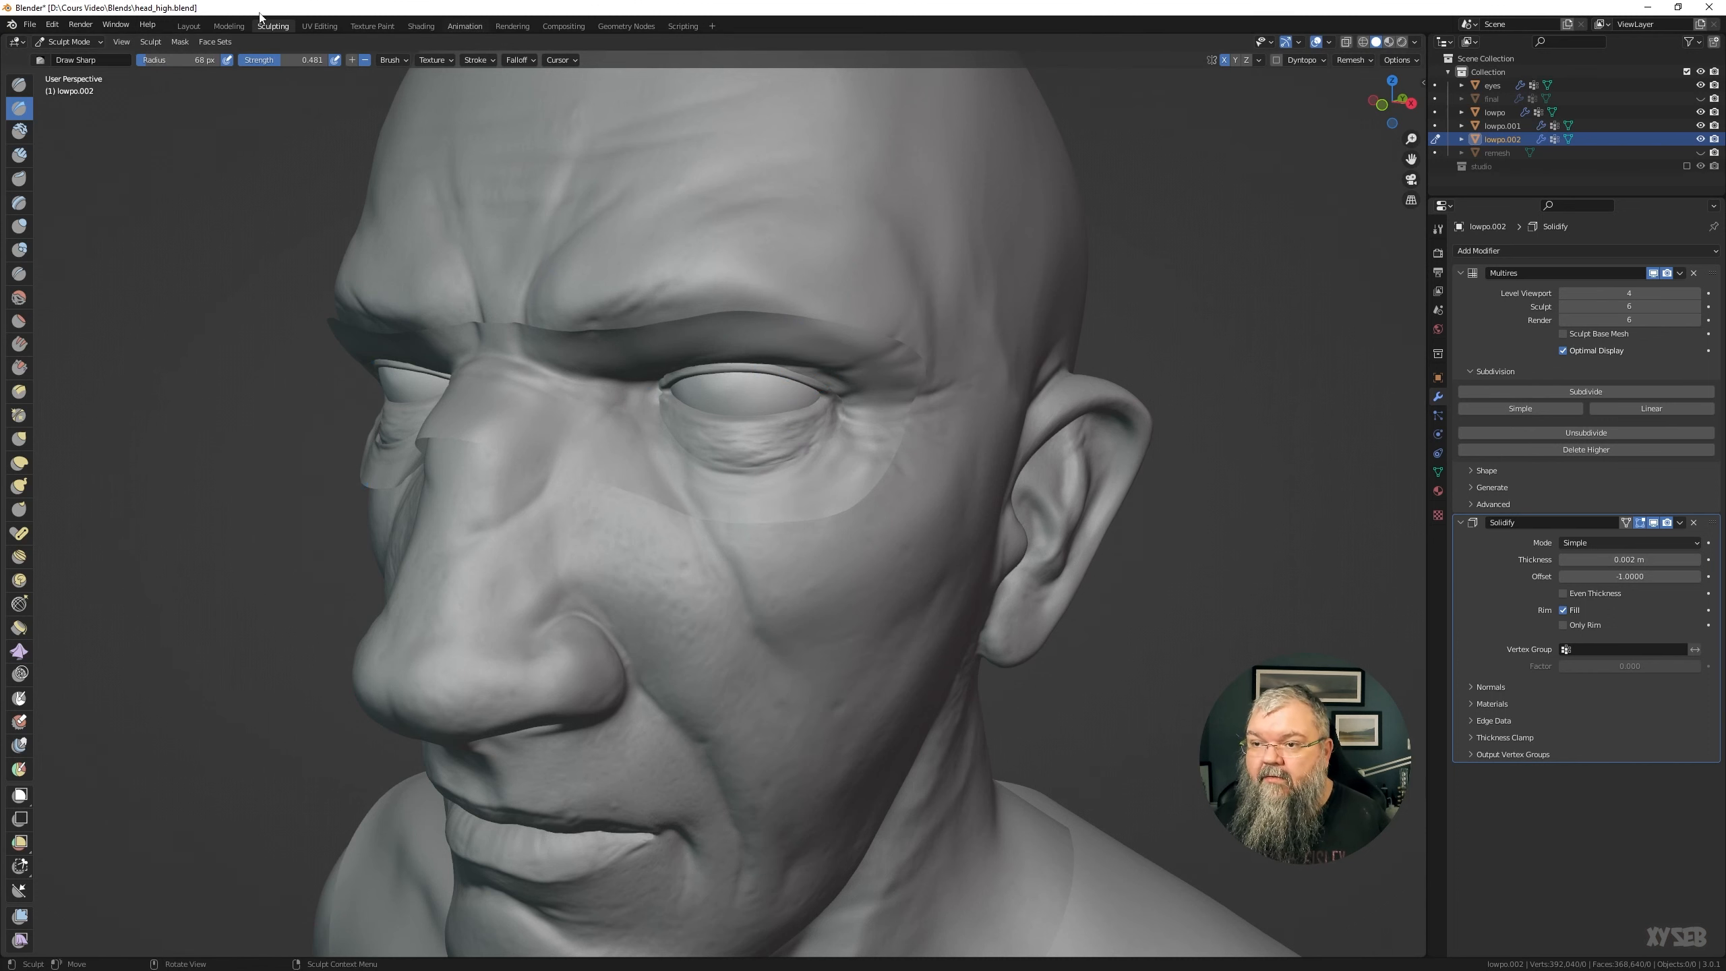
Return to the Layout workspace and inspect the solidified mask on the face
left_click(187, 26)
left_click(1014, 519)
middle_click_drag(1014, 519, 928, 514)
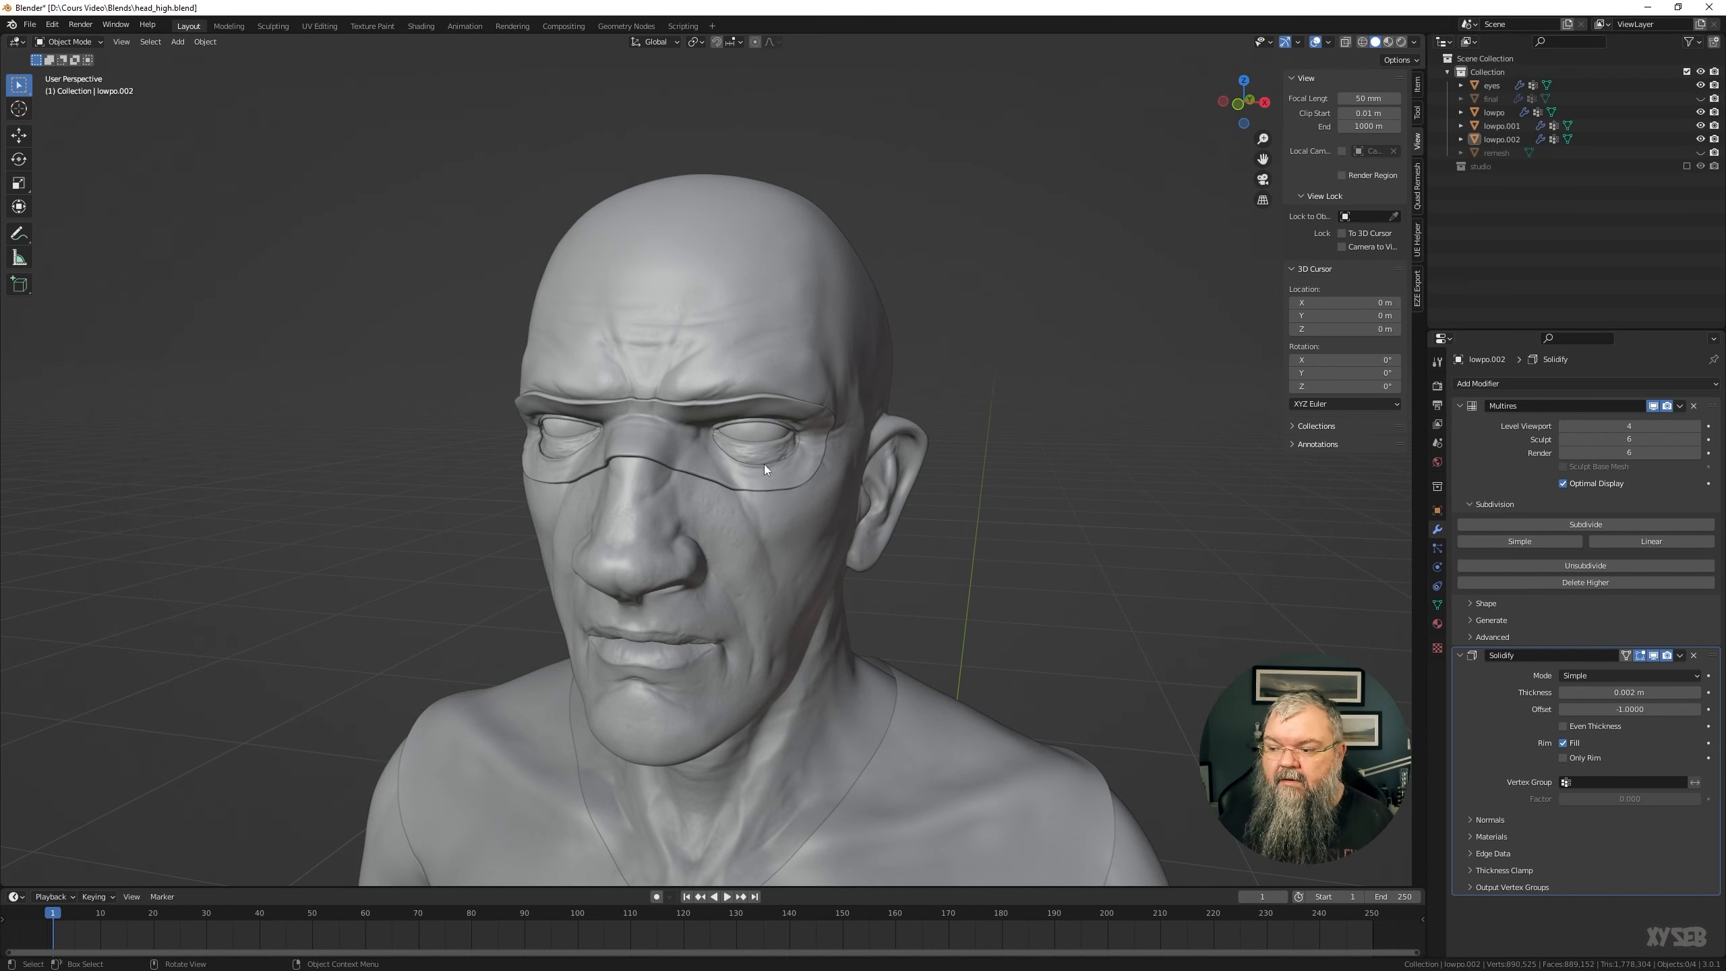
scroll(764, 466, "down", 4)
middle_click_drag(761, 461, 729, 483)
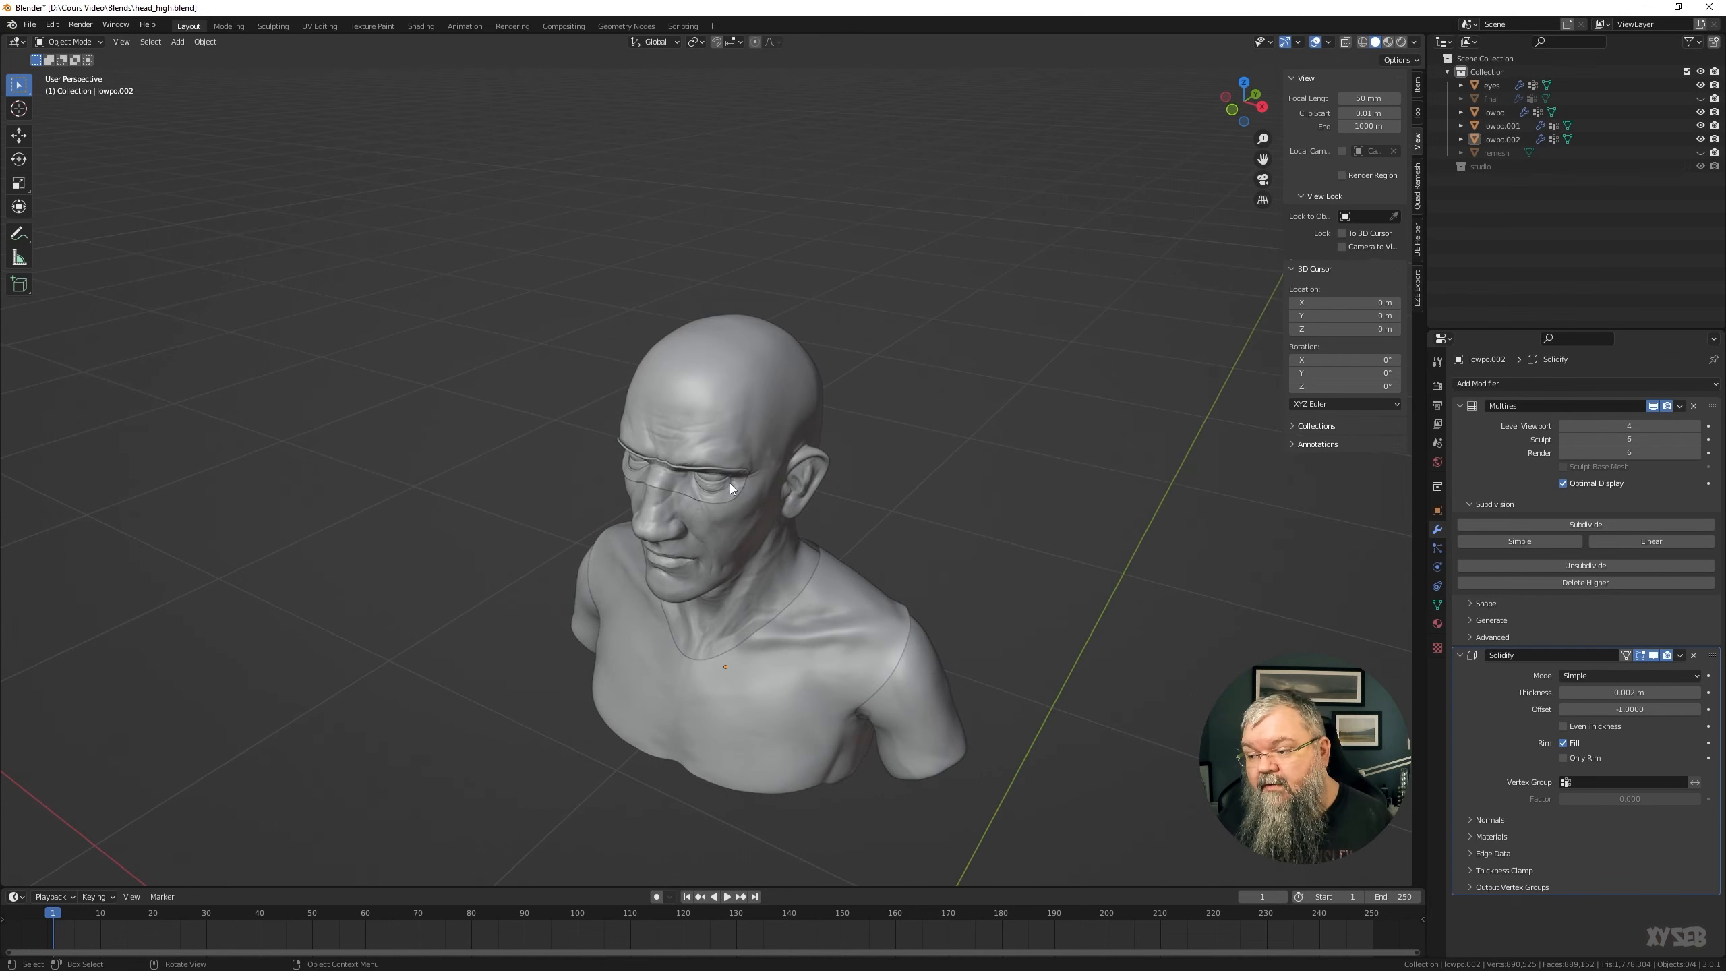
Delete the separated torso garment and eye mask objects, leaving the lowpo bust in the scene
left_click(773, 682)
middle_click_drag(771, 669, 758, 454)
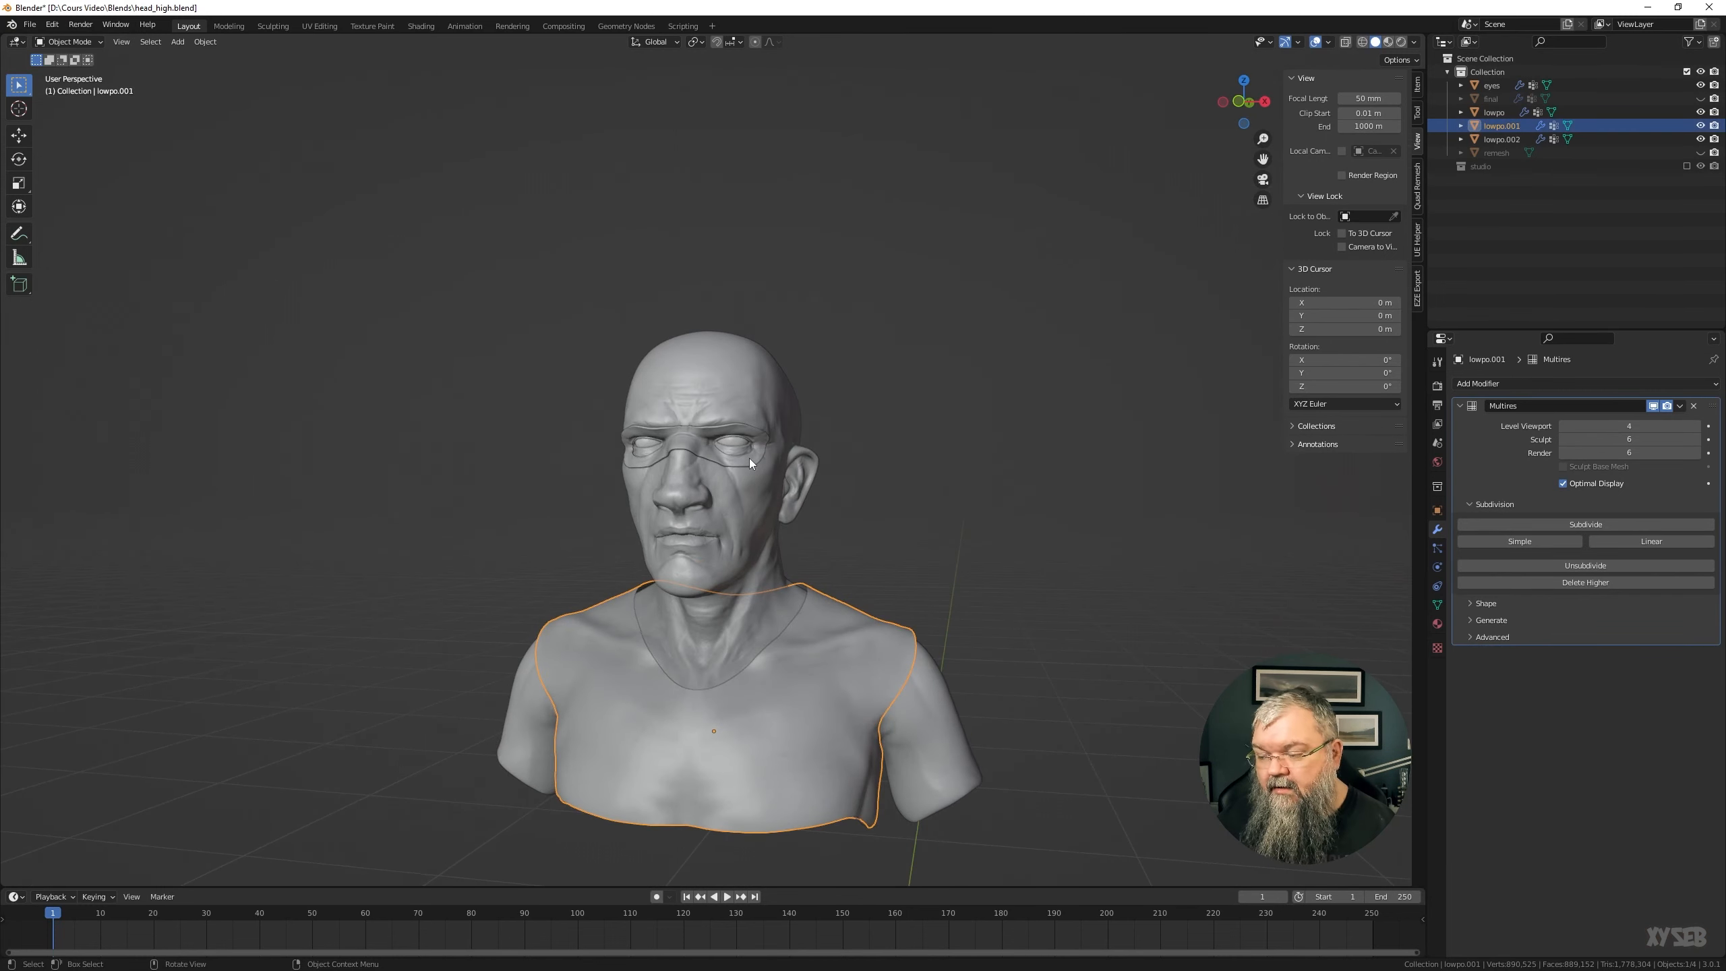
key("Delete")
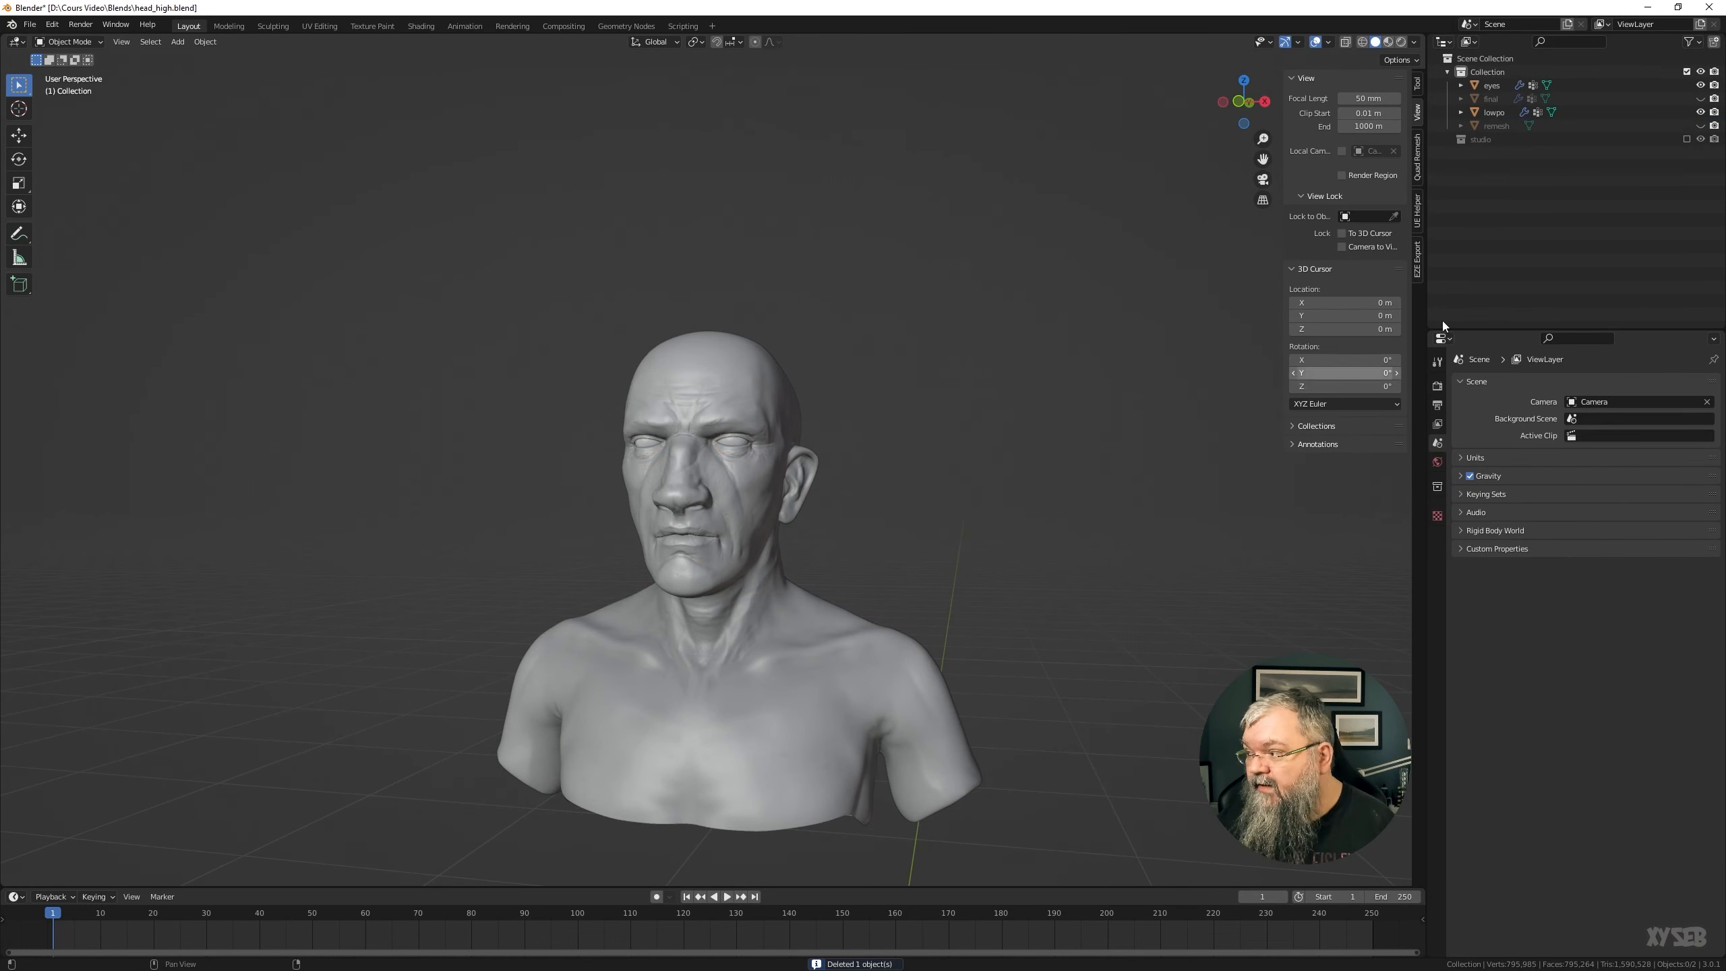
Hide the lowpo bust and show the final bust in its place
left_click(1701, 112)
left_click(1701, 99)
middle_click_drag(822, 426, 804, 462)
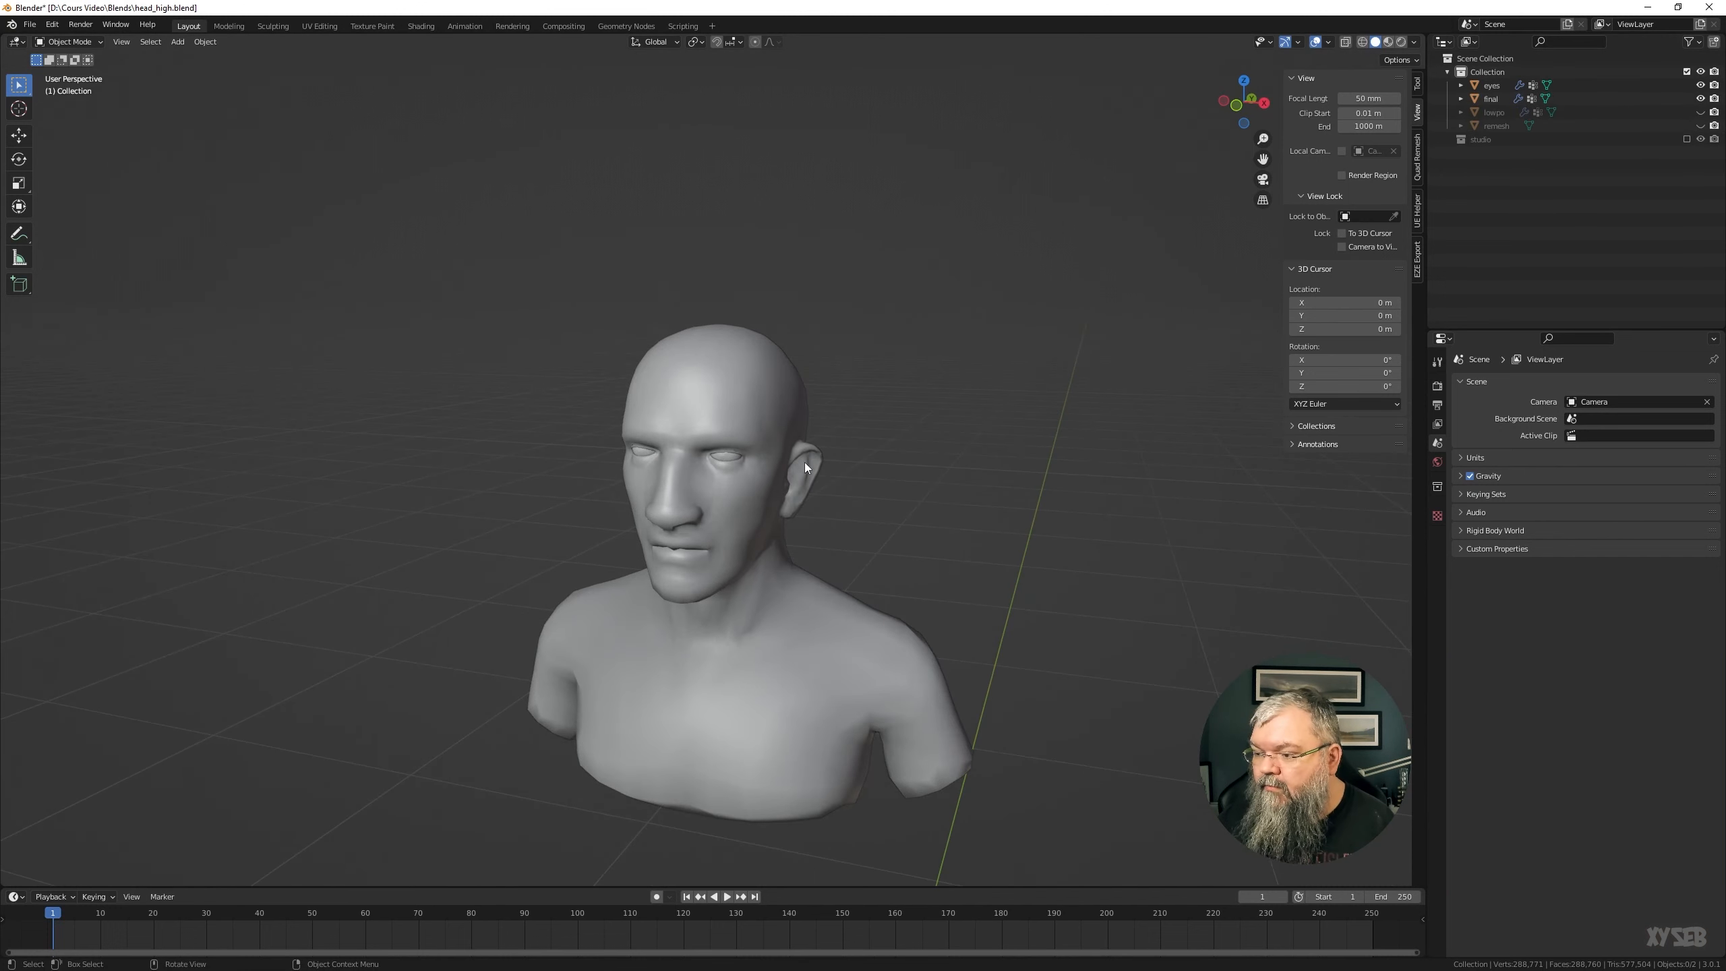
Set the Multires viewport level of the final bust to 6
left_click(762, 480)
left_click(1614, 425)
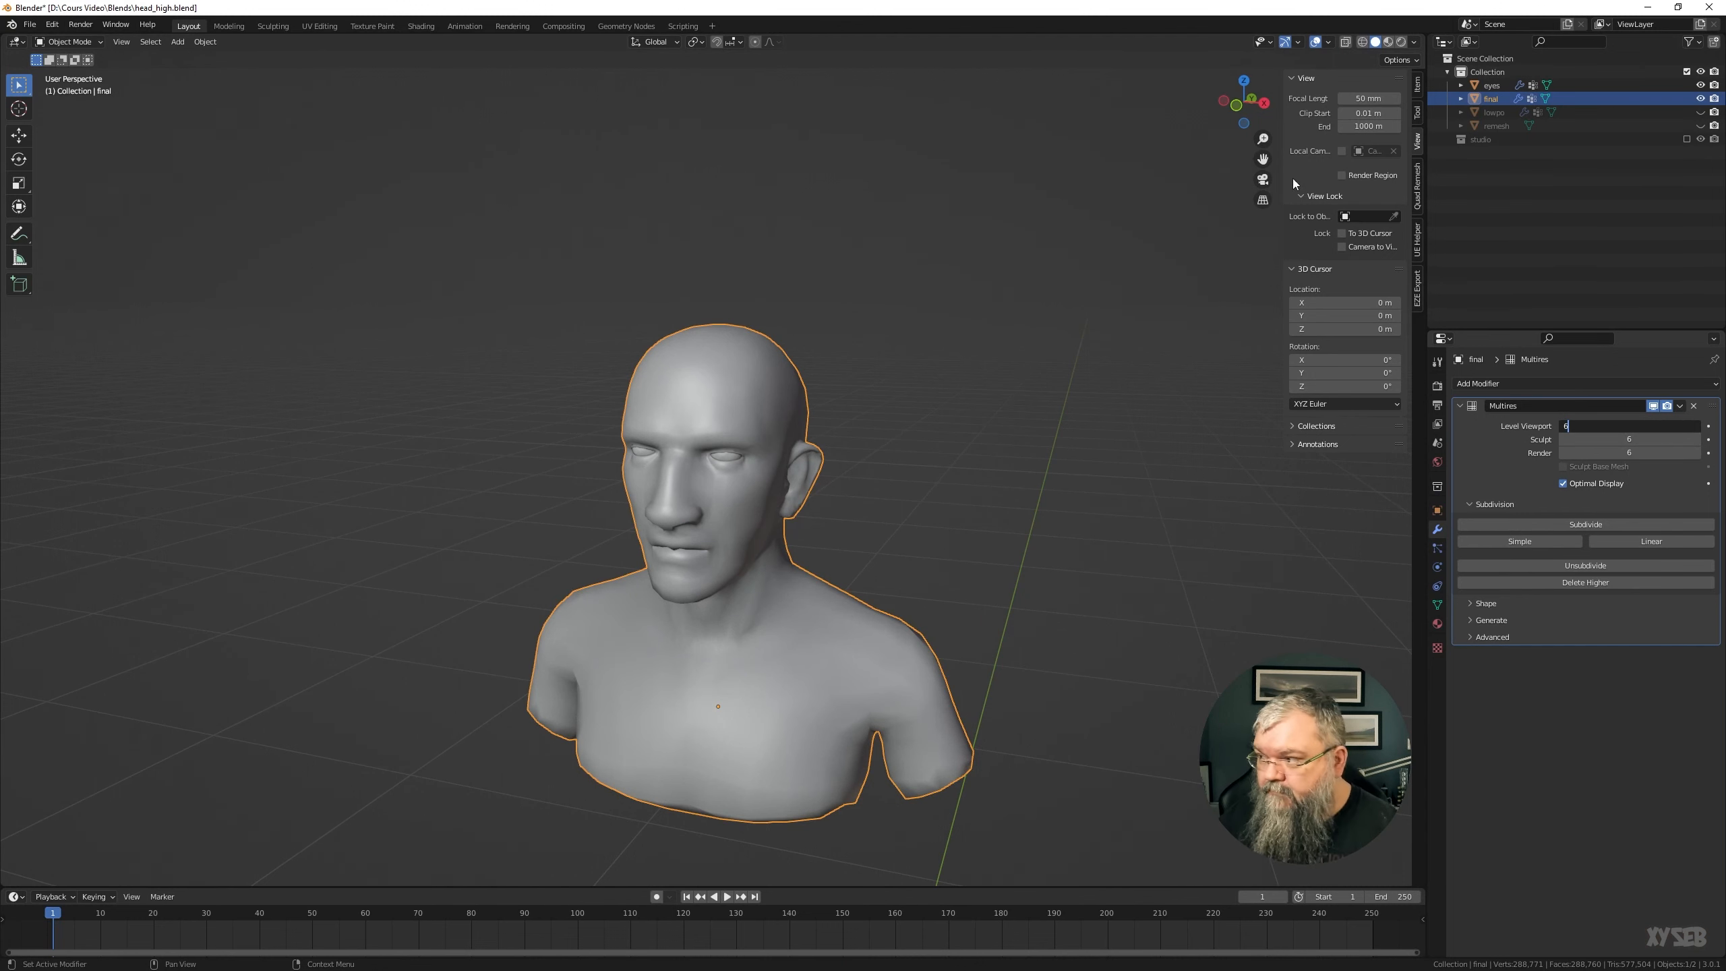
type("6")
key("Return")
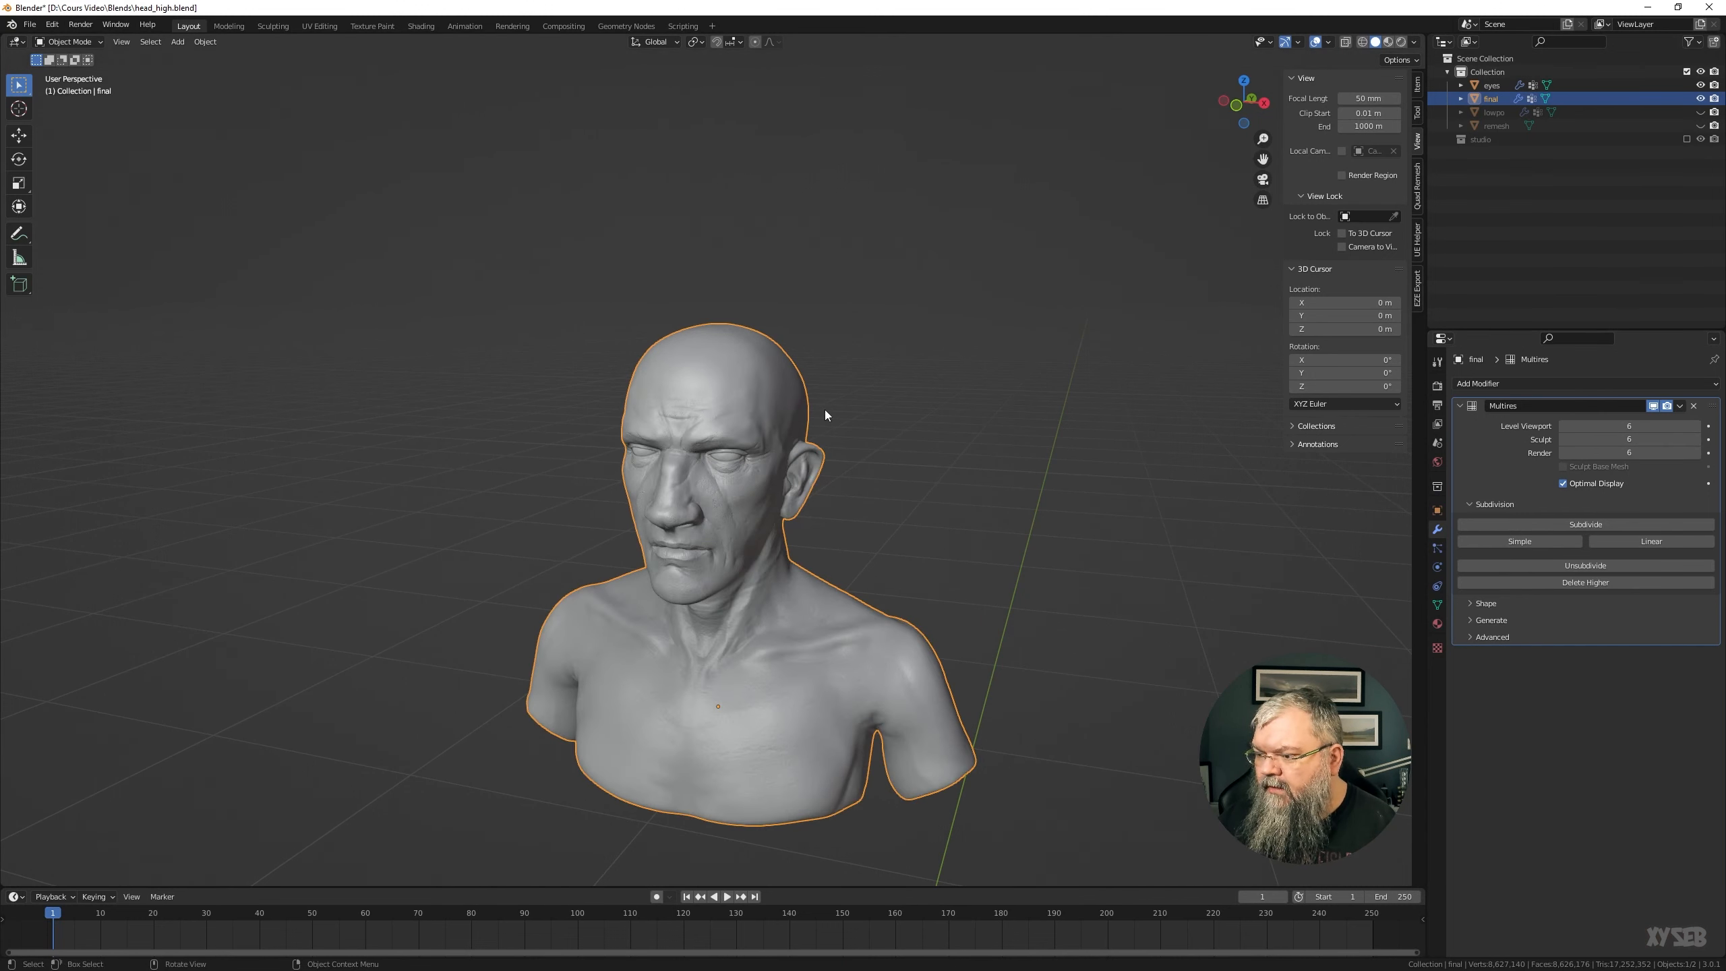
Examine the skin detail on the final bust's face up close, hiding and showing the eyes for comparison
scroll(747, 472, "up", 5)
middle_click_drag(762, 494, 787, 432)
scroll(879, 354, "up", 2)
middle_click_drag(849, 301, 782, 324)
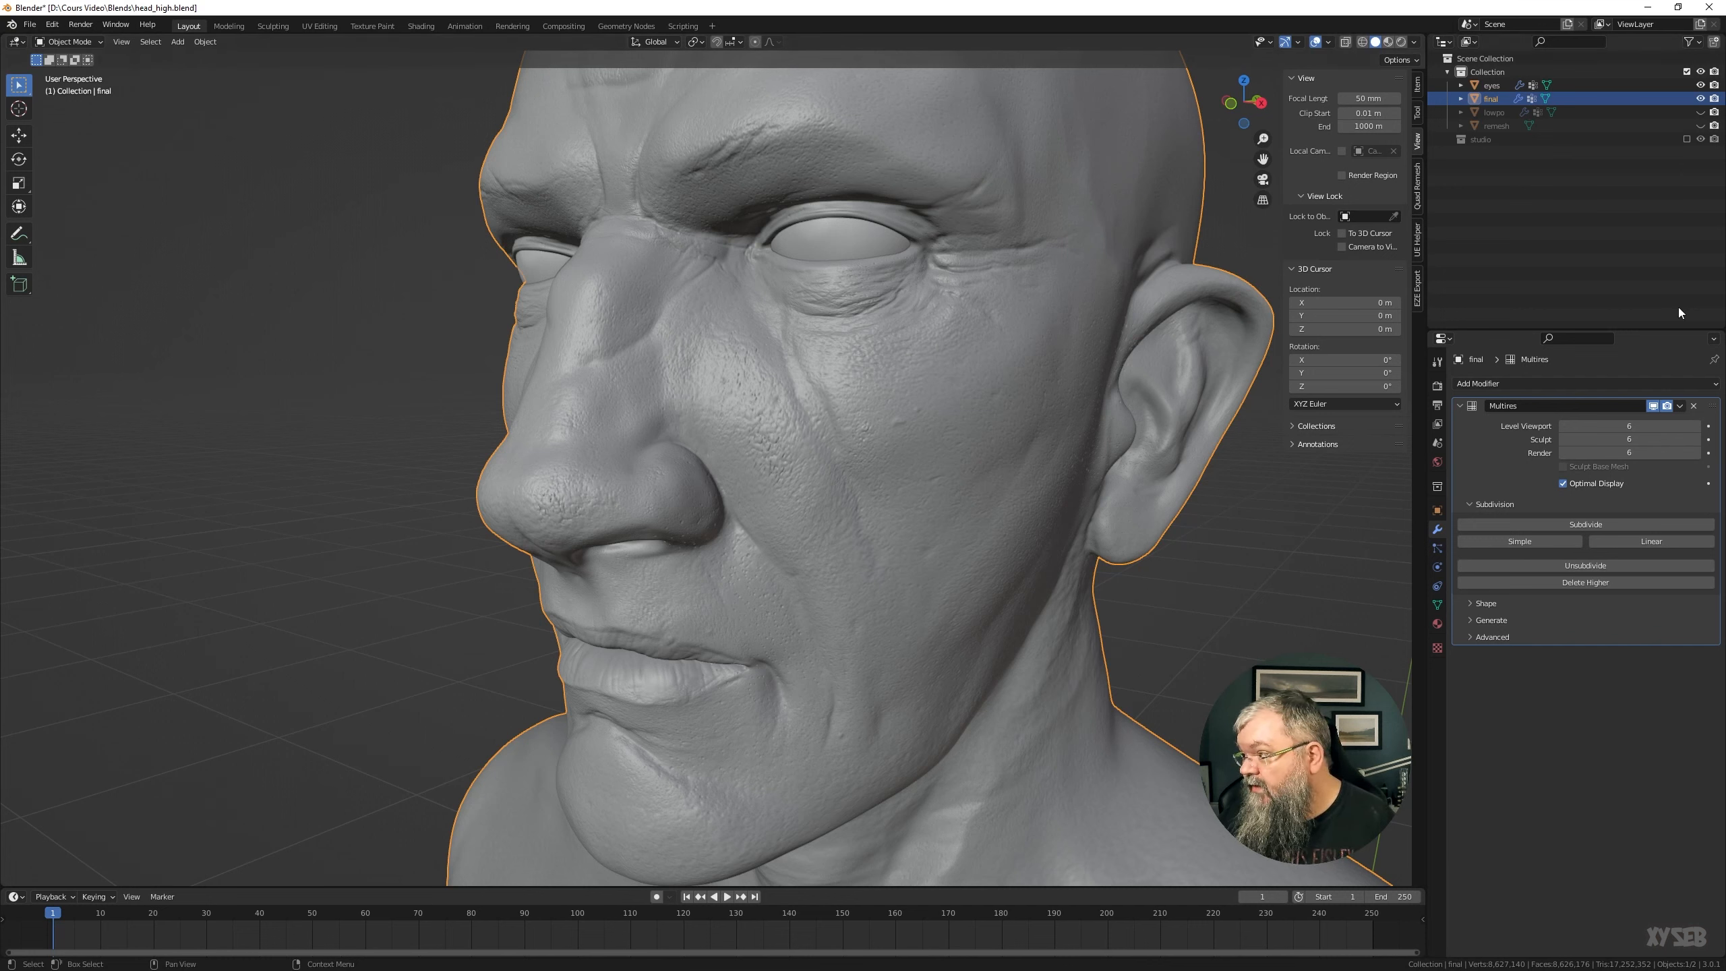
left_click(1700, 85)
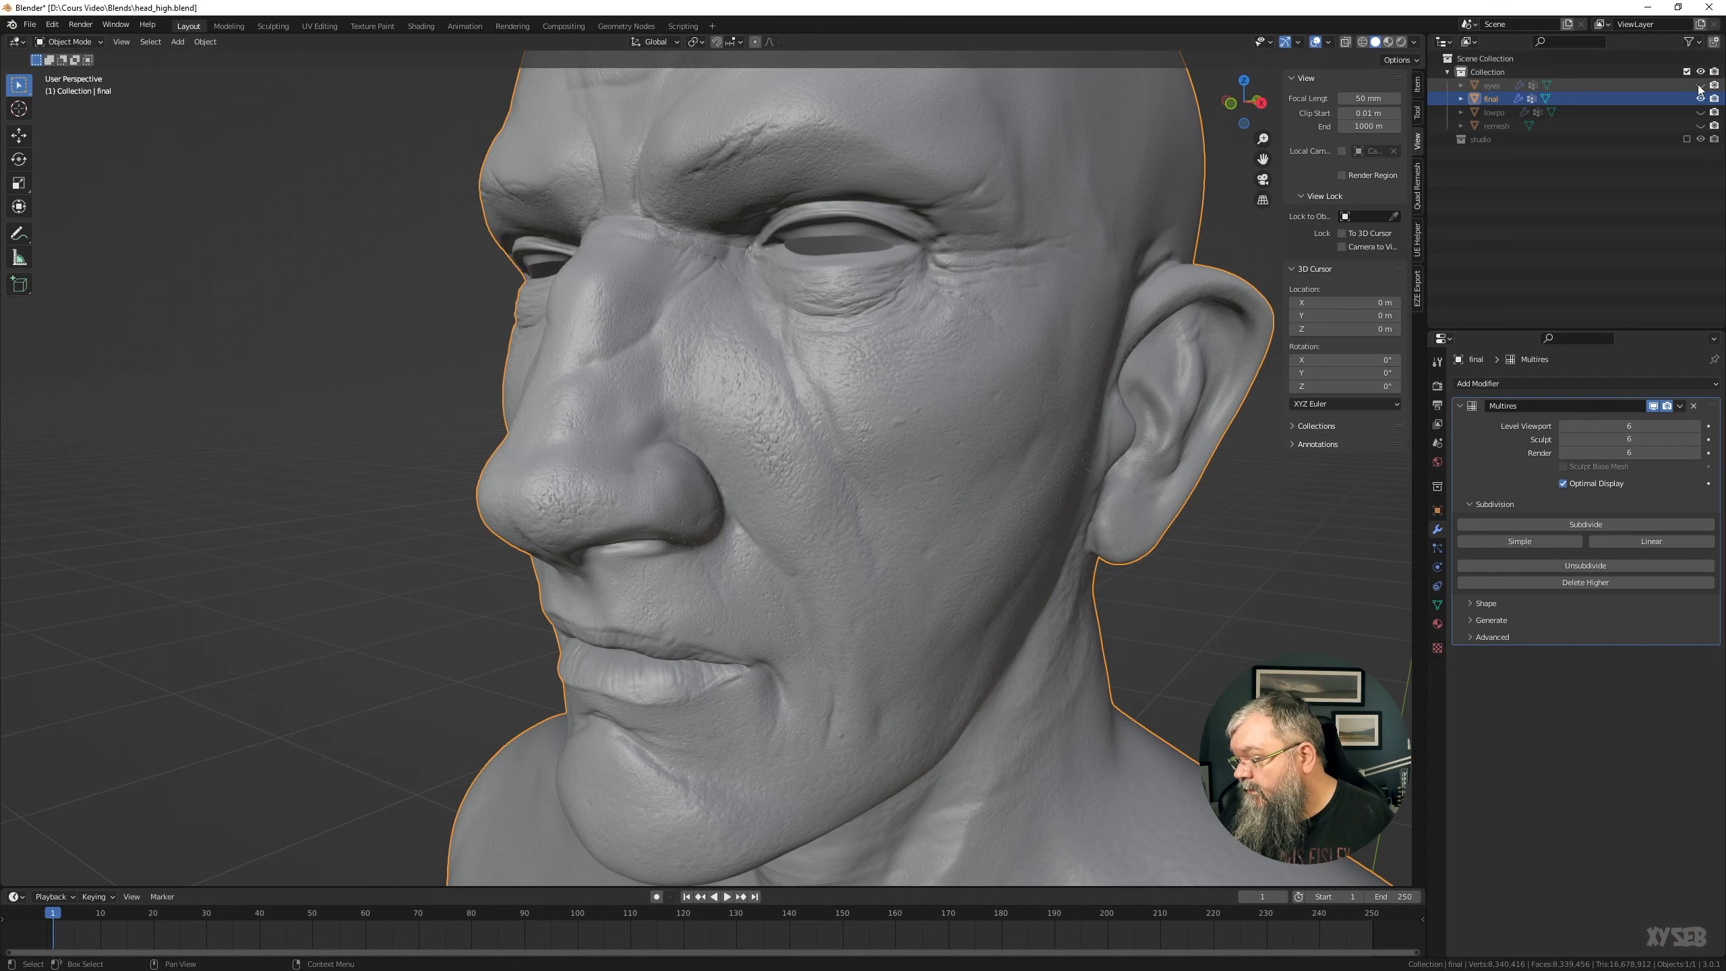
left_click(1701, 85)
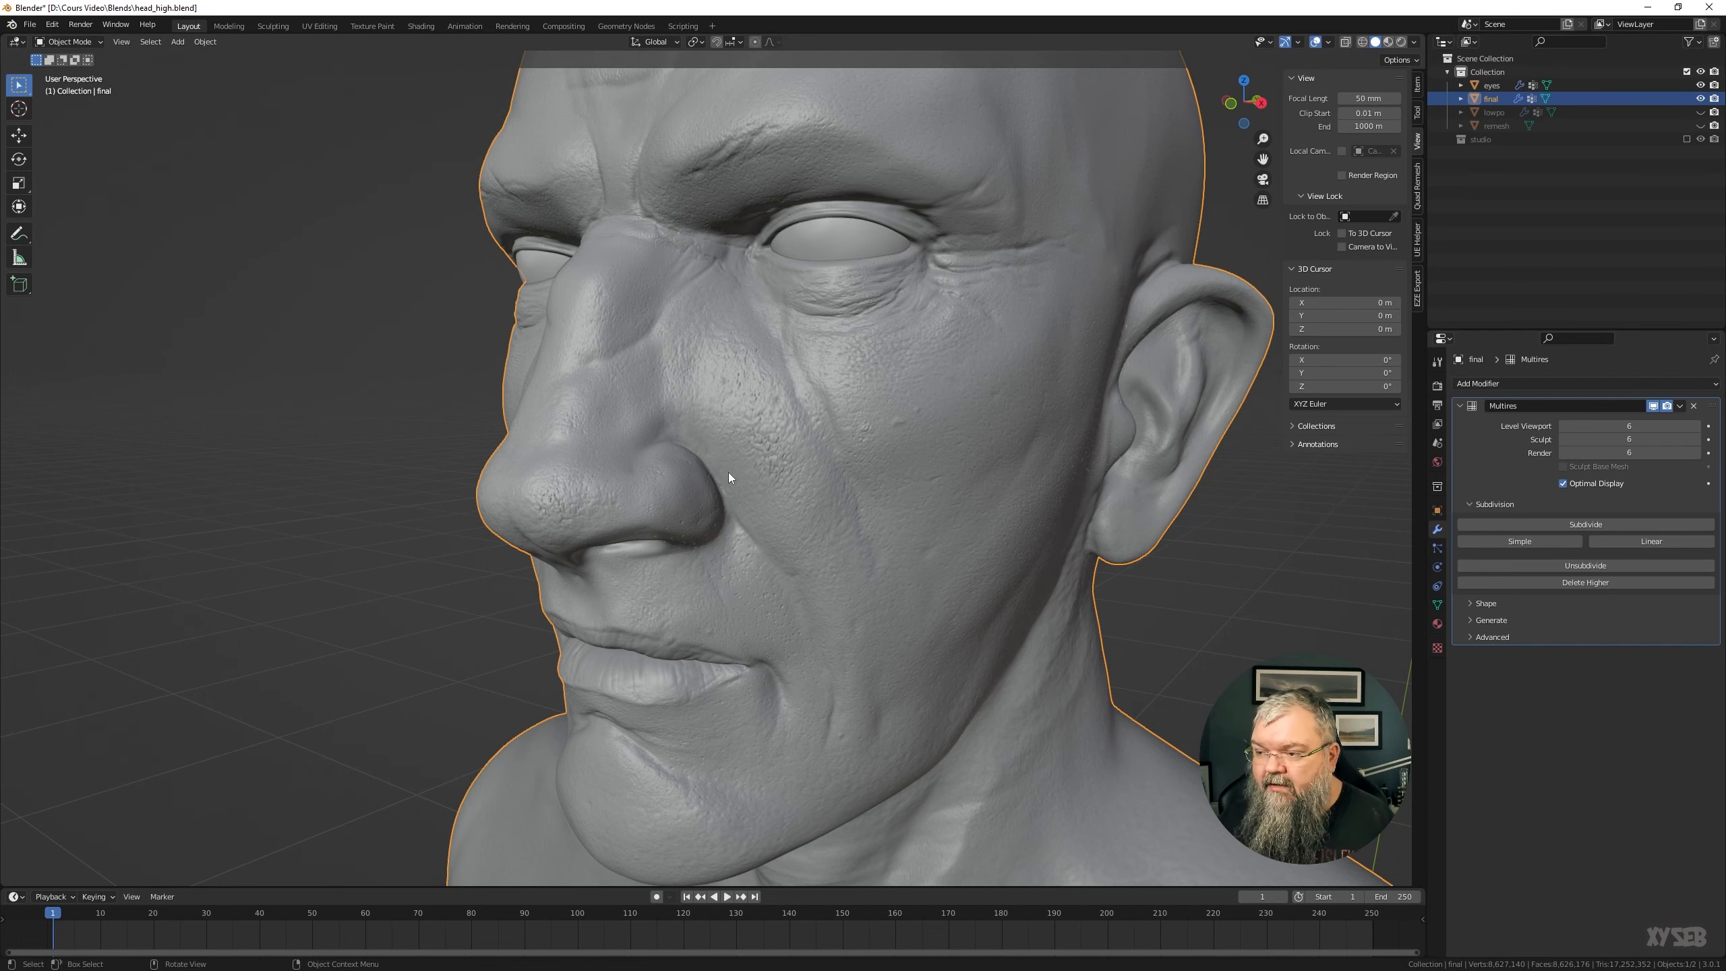
Examine the whole final bust from several angles and distances, checking how the sculpted detail reads overall
middle_click_drag(728, 473, 756, 448)
scroll(757, 448, "down", 3)
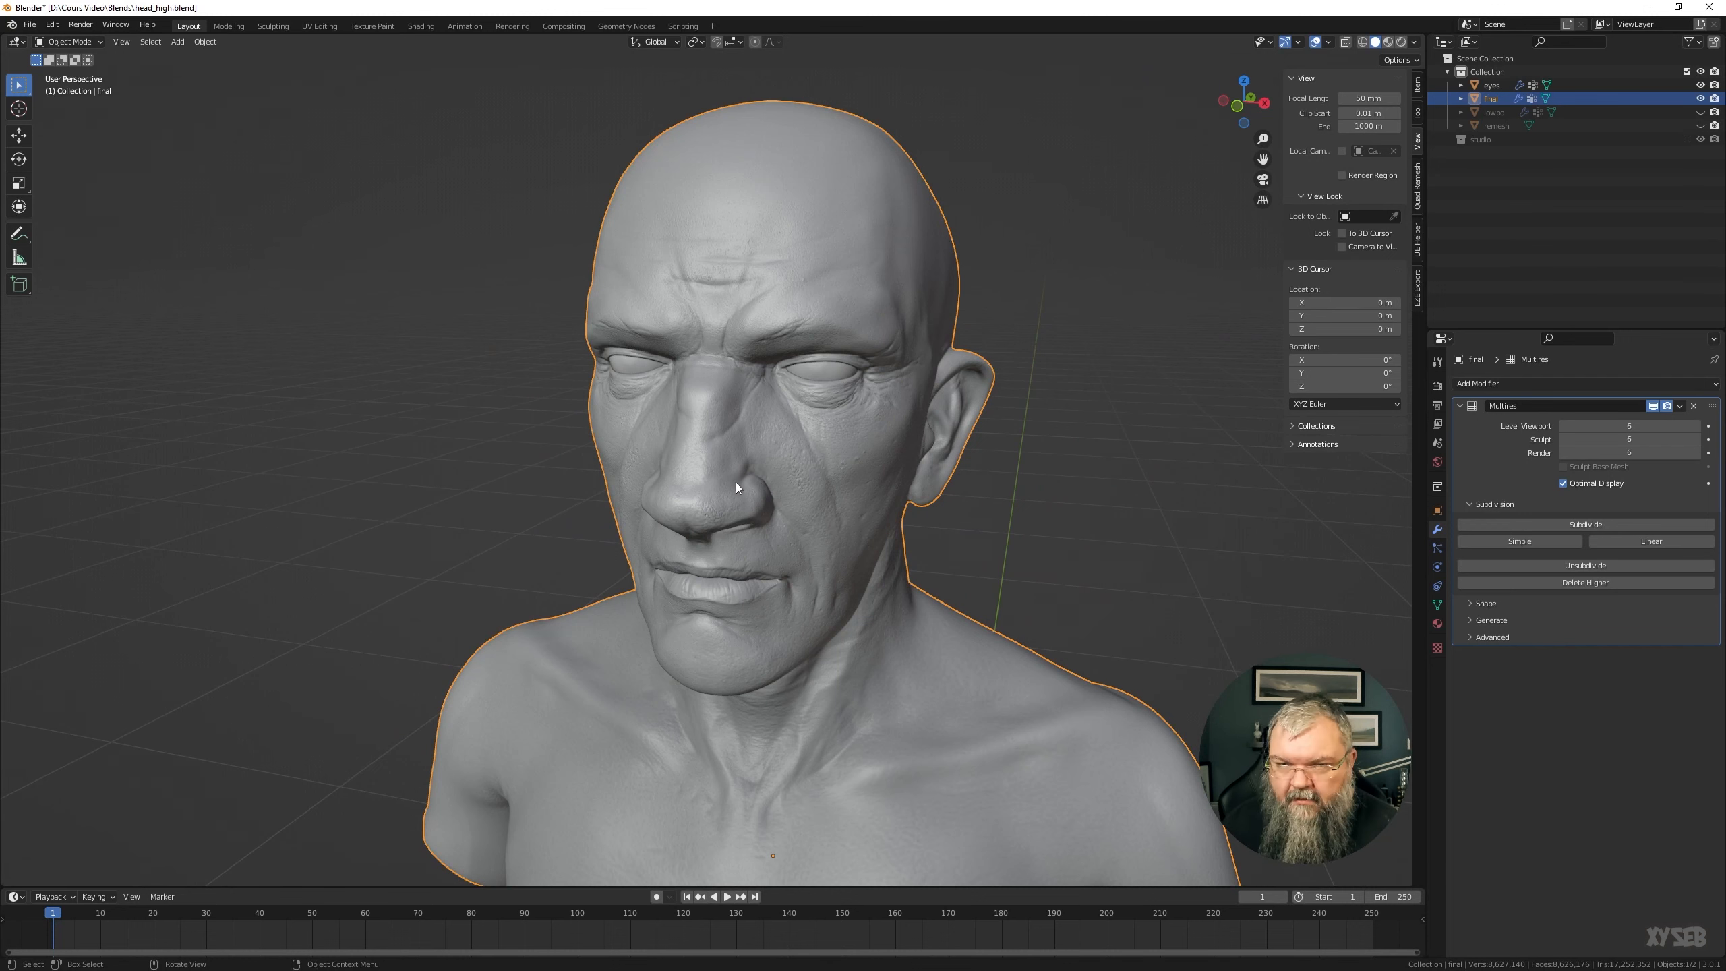
middle_click_drag(715, 540, 777, 559)
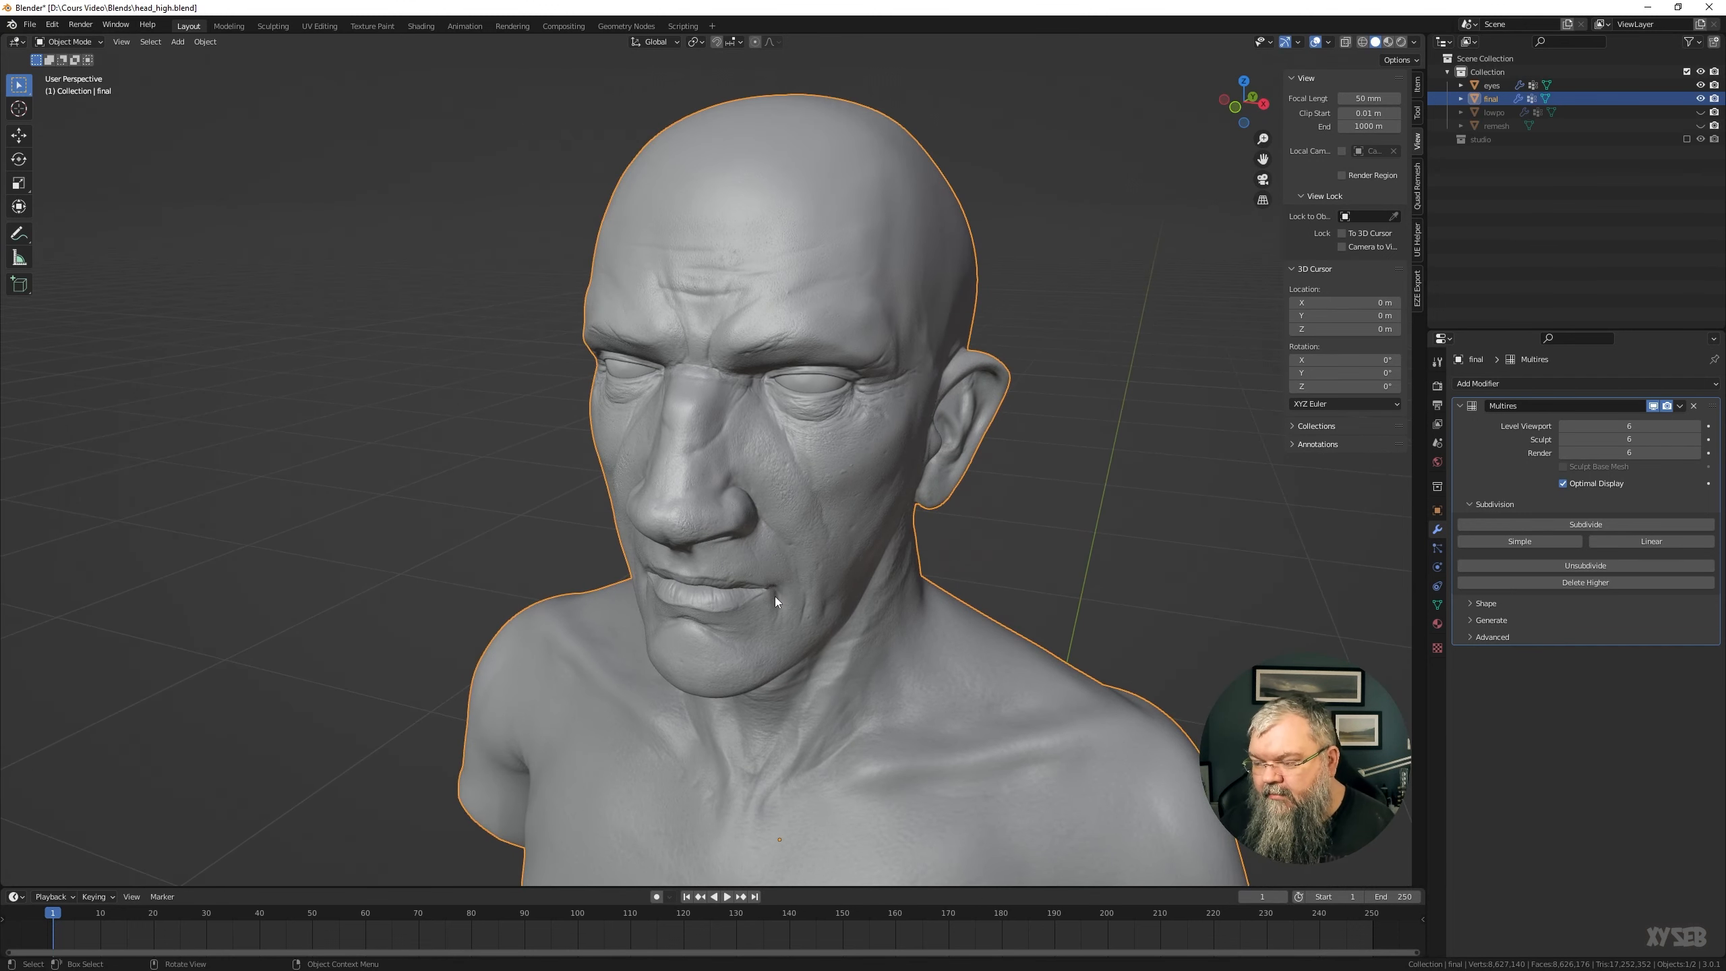
scroll(777, 600, "up", 1)
scroll(788, 611, "down", 2)
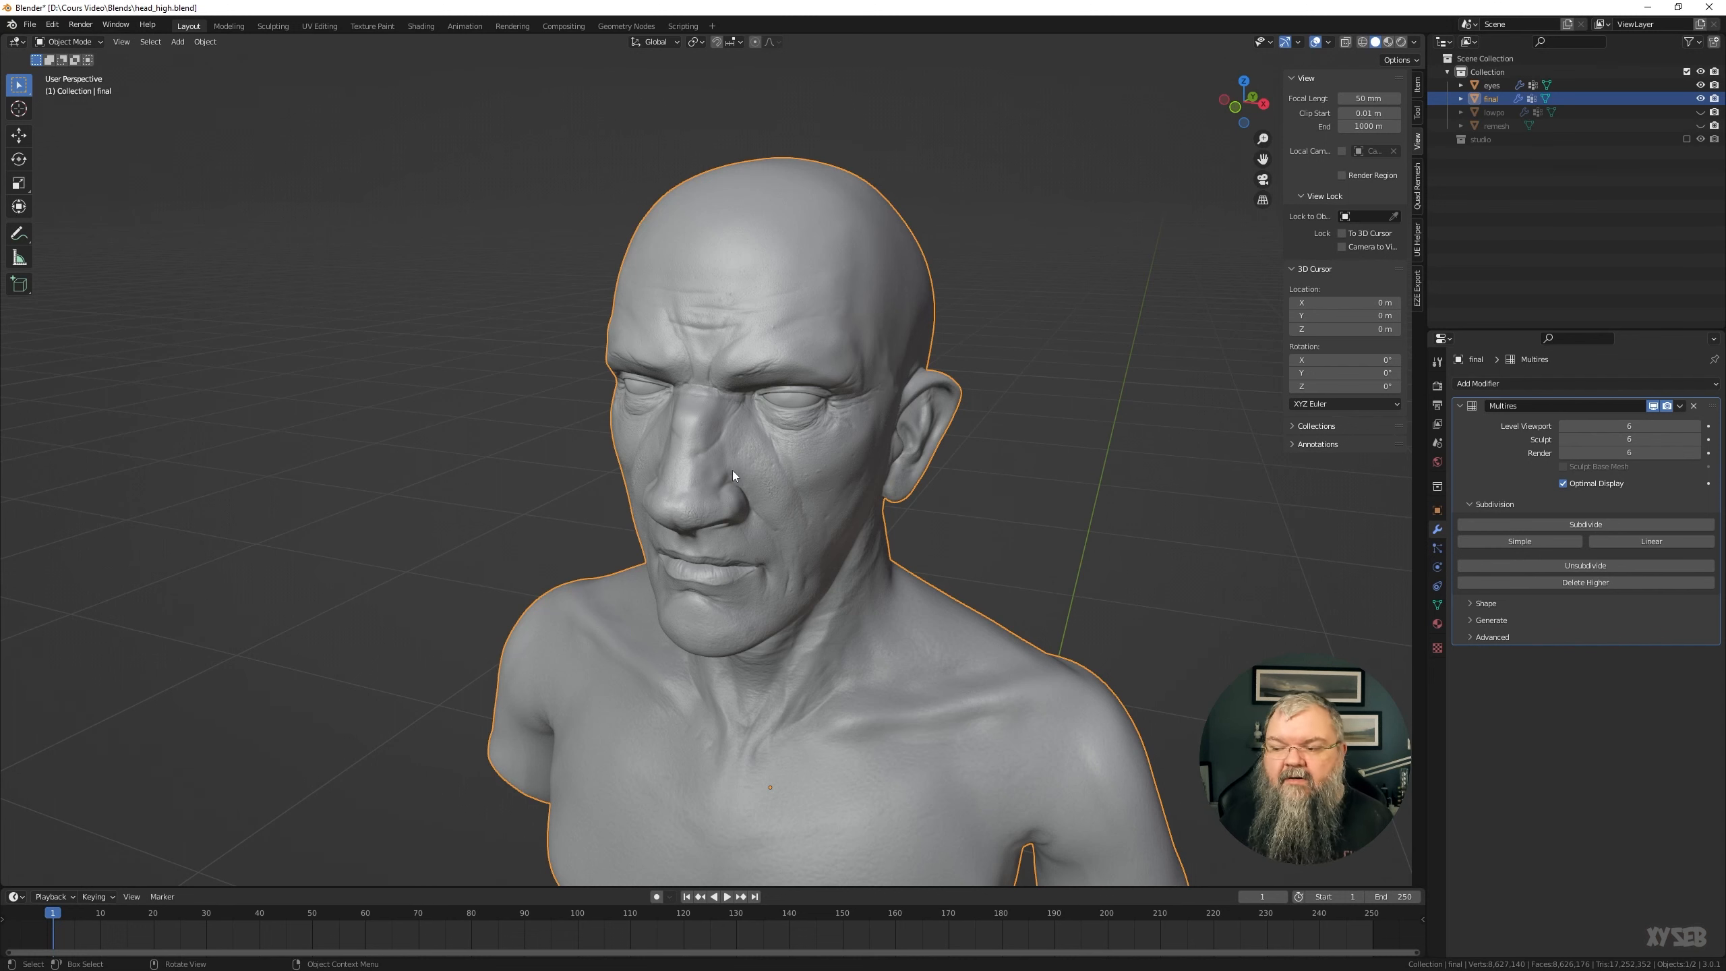
scroll(777, 540, "down", 1)
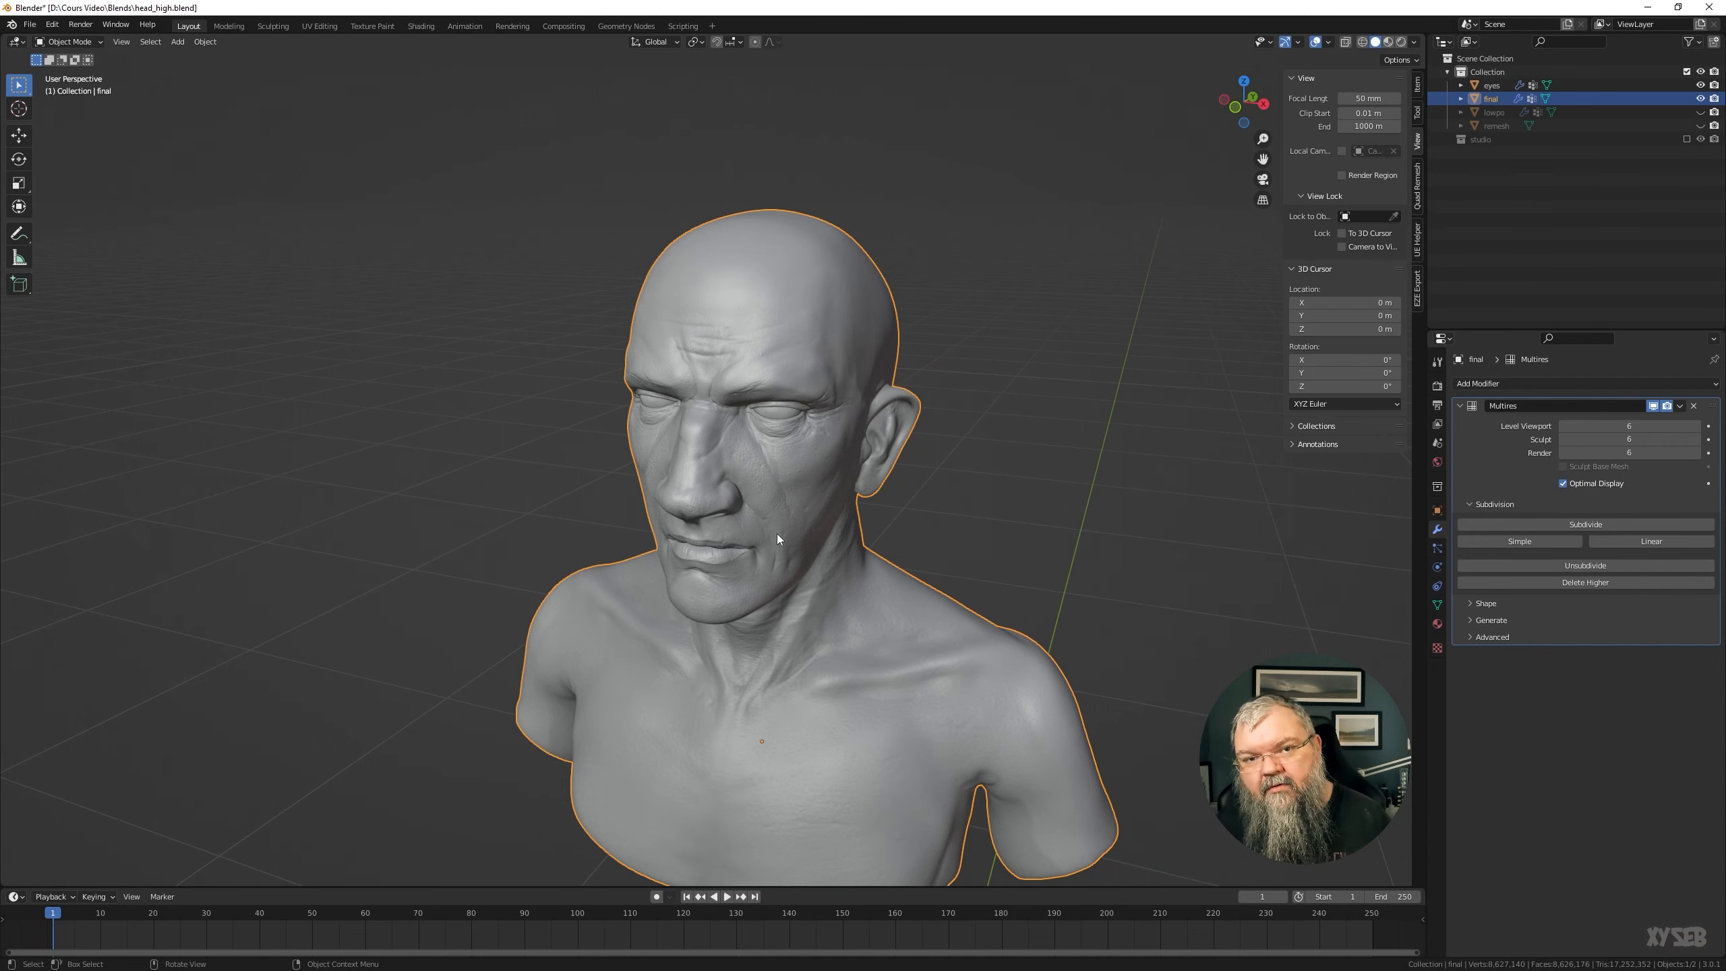
middle_click_drag(847, 699, 809, 698)
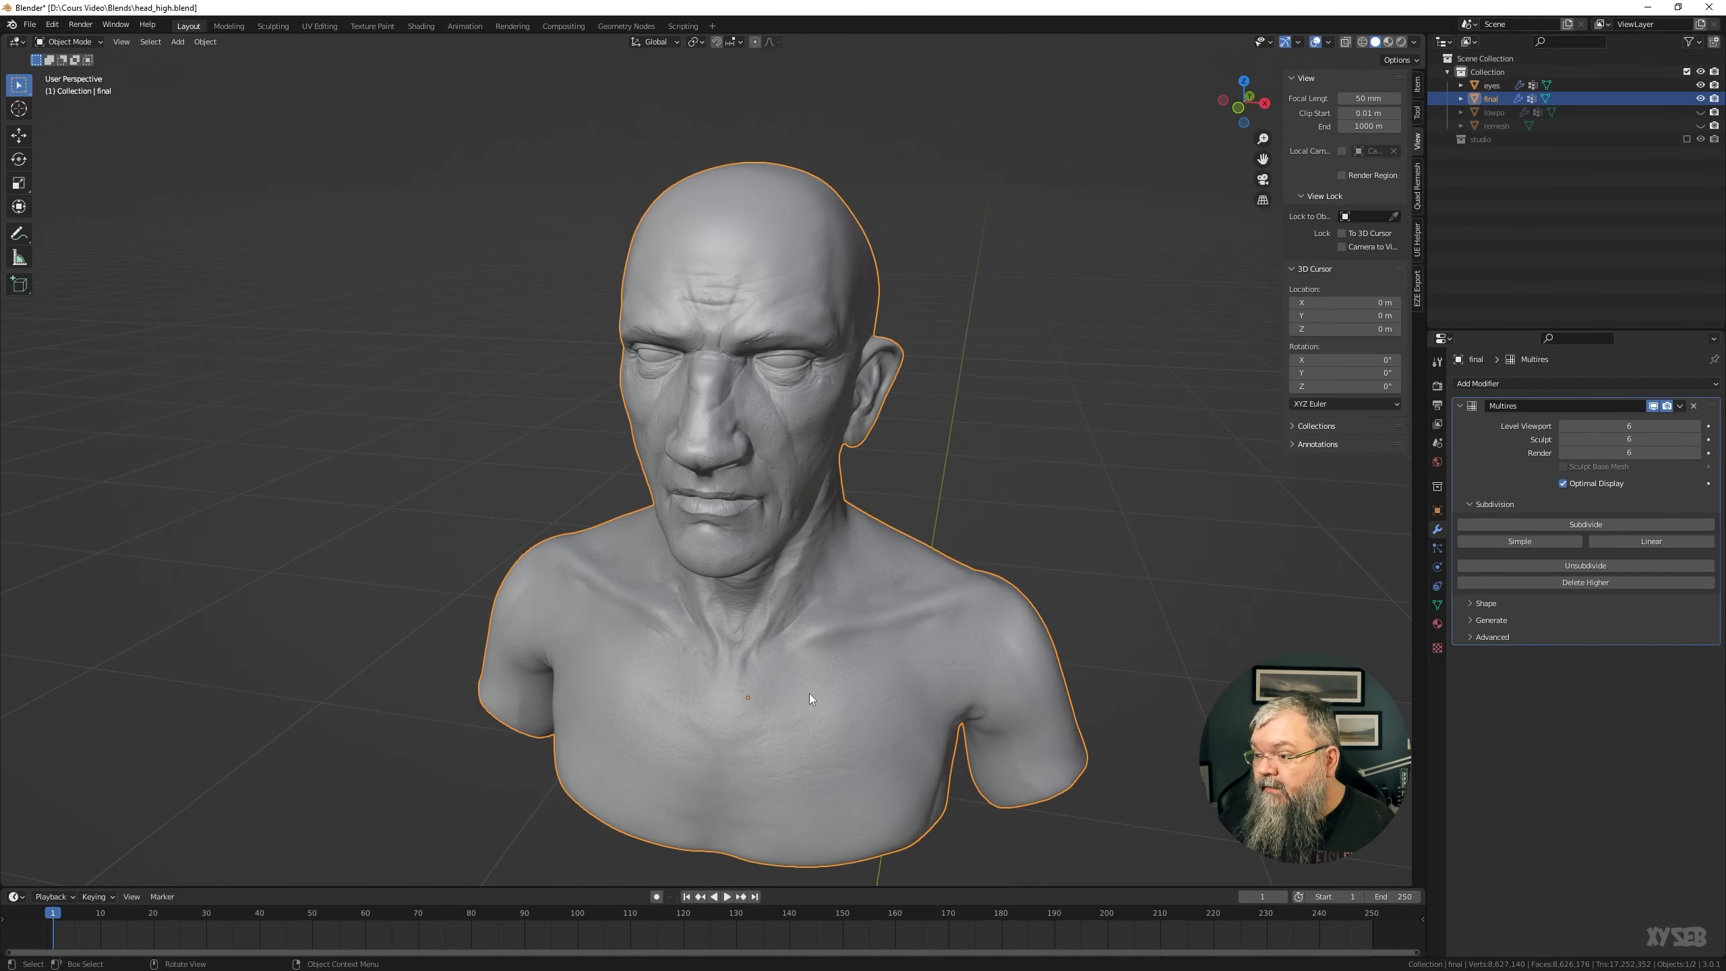